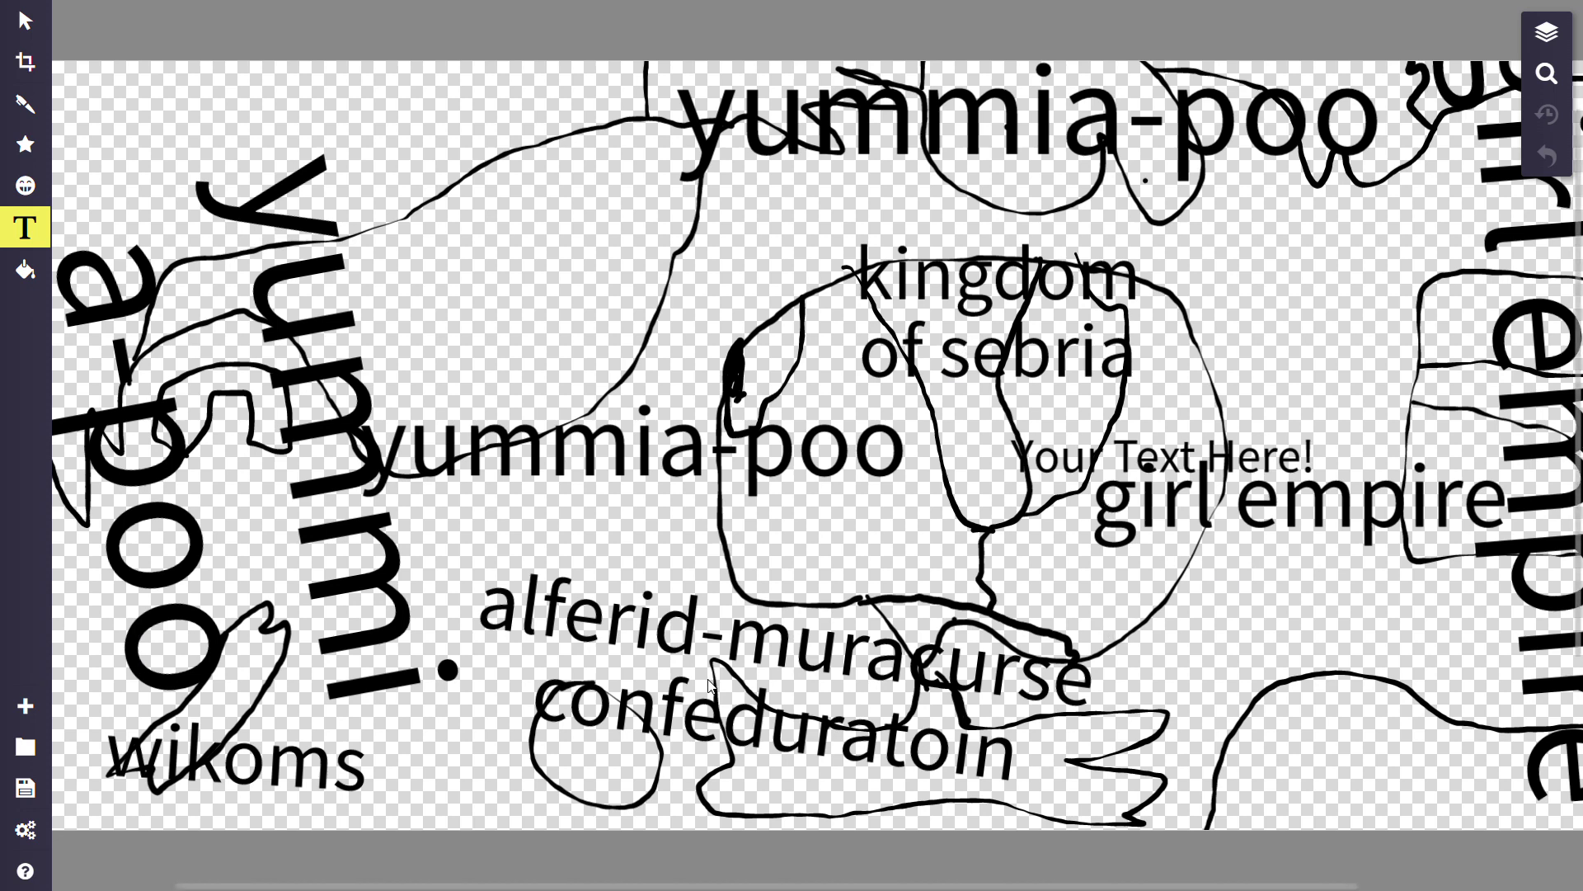
Switch to the Pen tool and undo the most recent change on the map.
{"action": "left_click", "coordinate": [25, 104]}
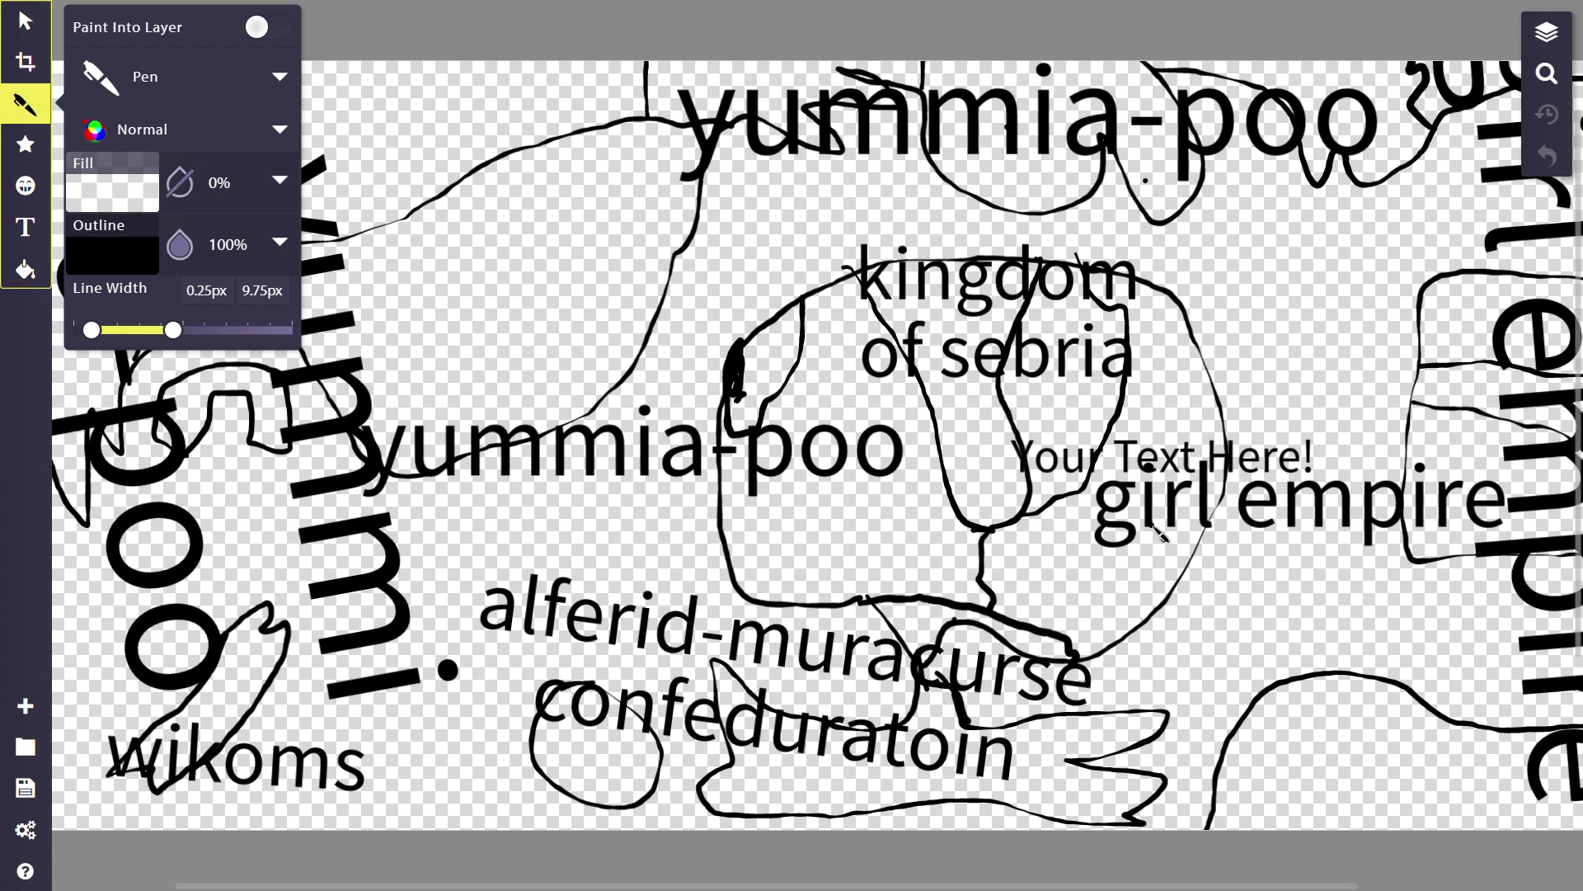
{"action": "left_click", "coordinate": [1546, 155]}
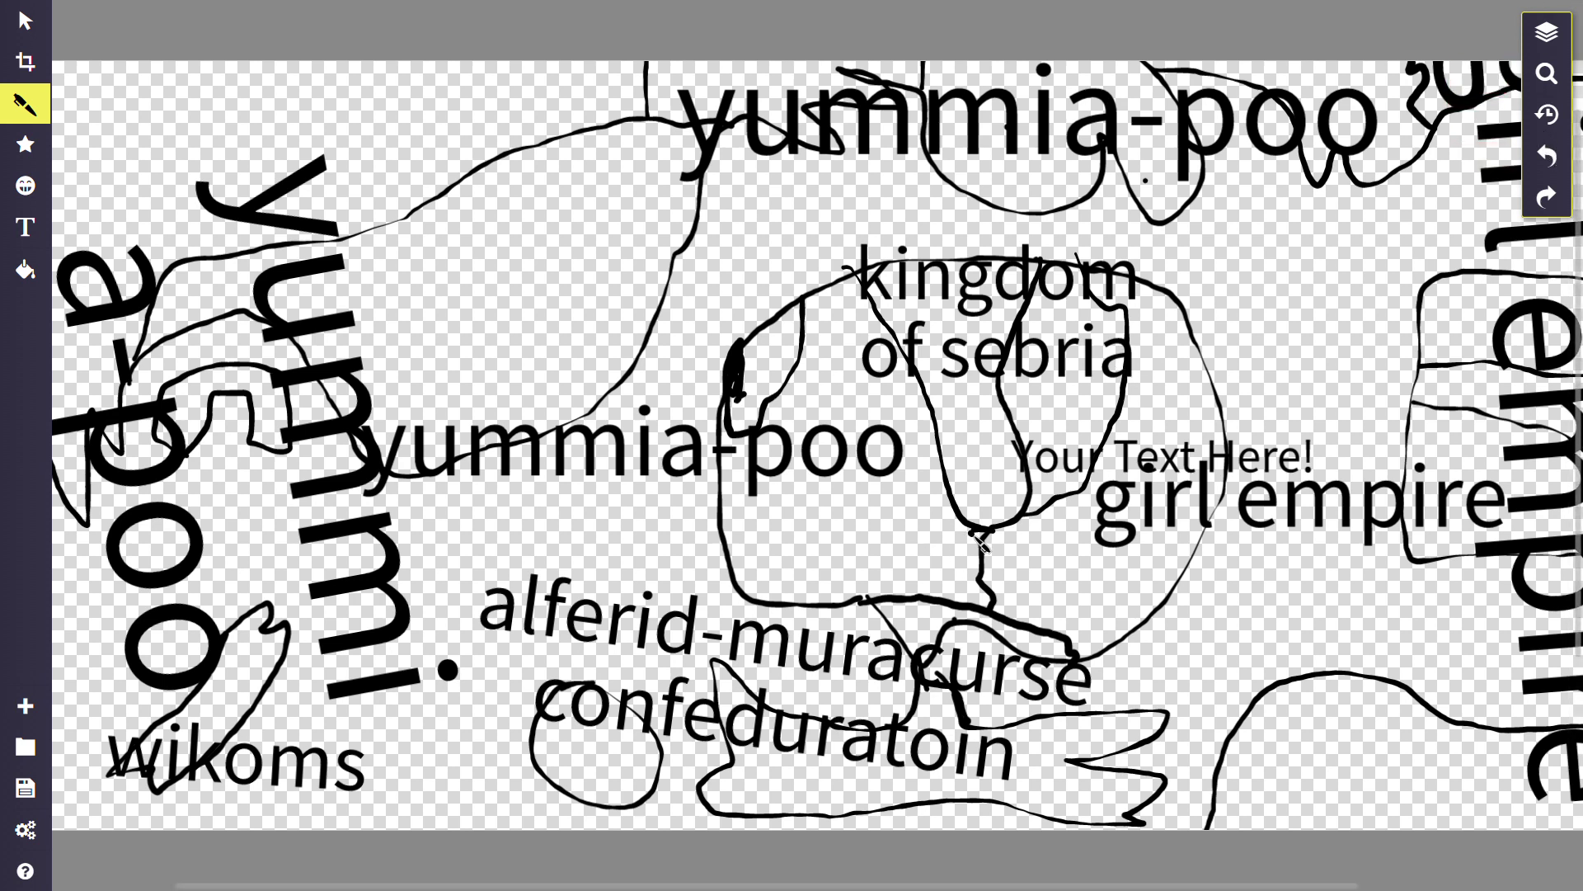
Try strokes near the tree-like lines and at the end of 'kingdom', undoing each one.
{"action": "mouse_move", "coordinate": [971, 528]}
{"action": "left_mouse_down"}
{"action": "mouse_move", "coordinate": [870, 515]}
{"action": "mouse_move", "coordinate": [821, 479]}
{"action": "mouse_move", "coordinate": [843, 363]}
{"action": "mouse_move", "coordinate": [808, 312]}
{"action": "left_mouse_up"}
{"action": "left_click", "coordinate": [1547, 156]}
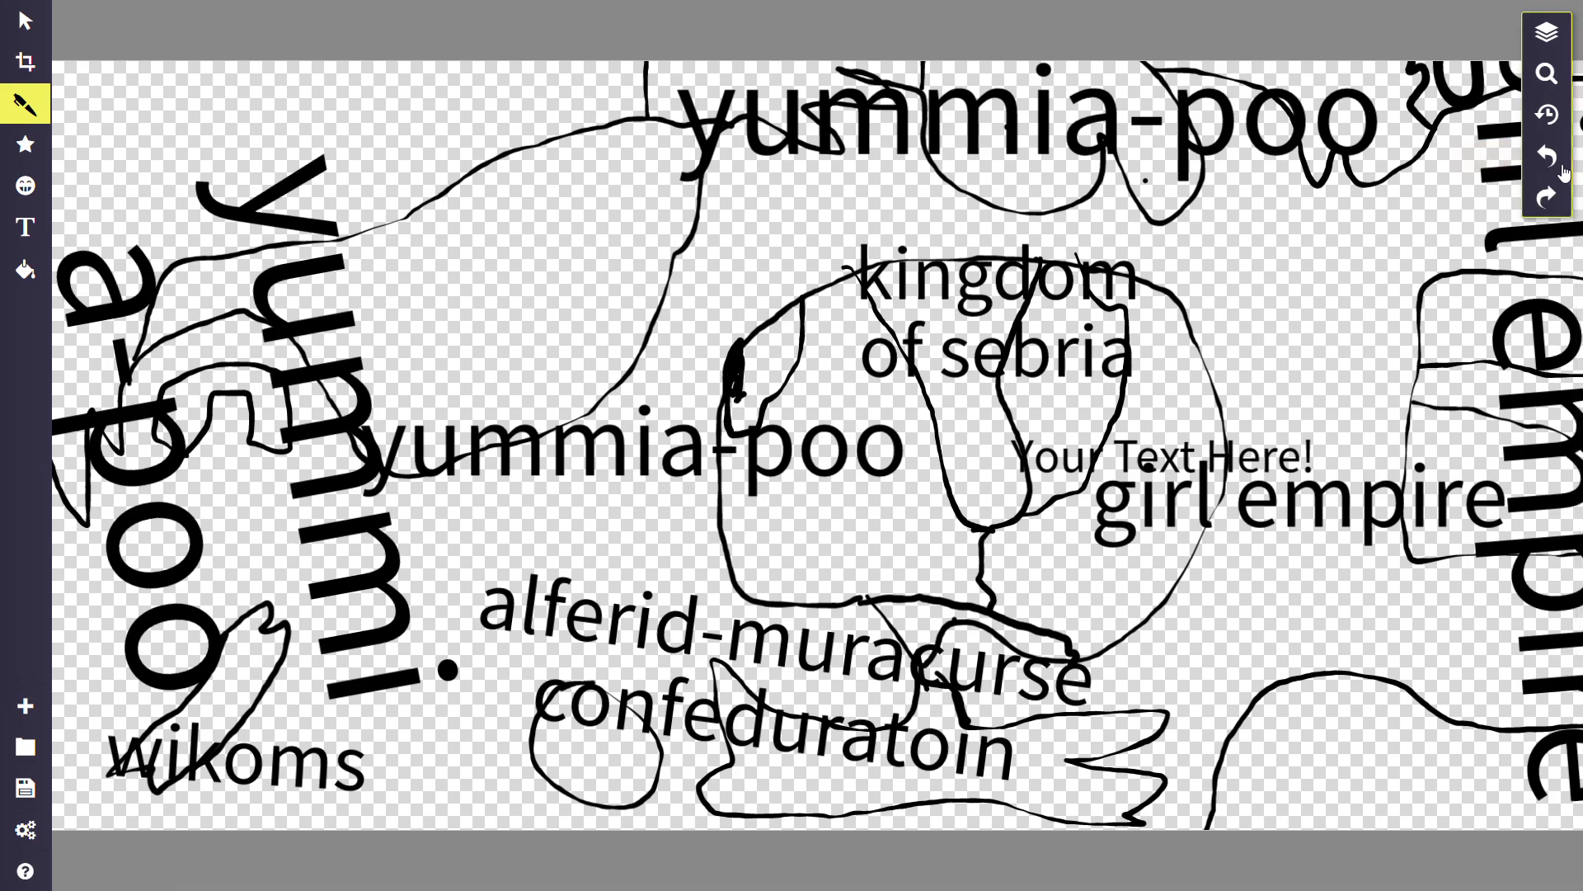
{"action": "scroll", "coordinate": [1093, 307], "scroll_direction": "down", "scroll_amount": 2}
{"action": "scroll", "coordinate": [1093, 310], "scroll_direction": "up", "scroll_amount": 3}
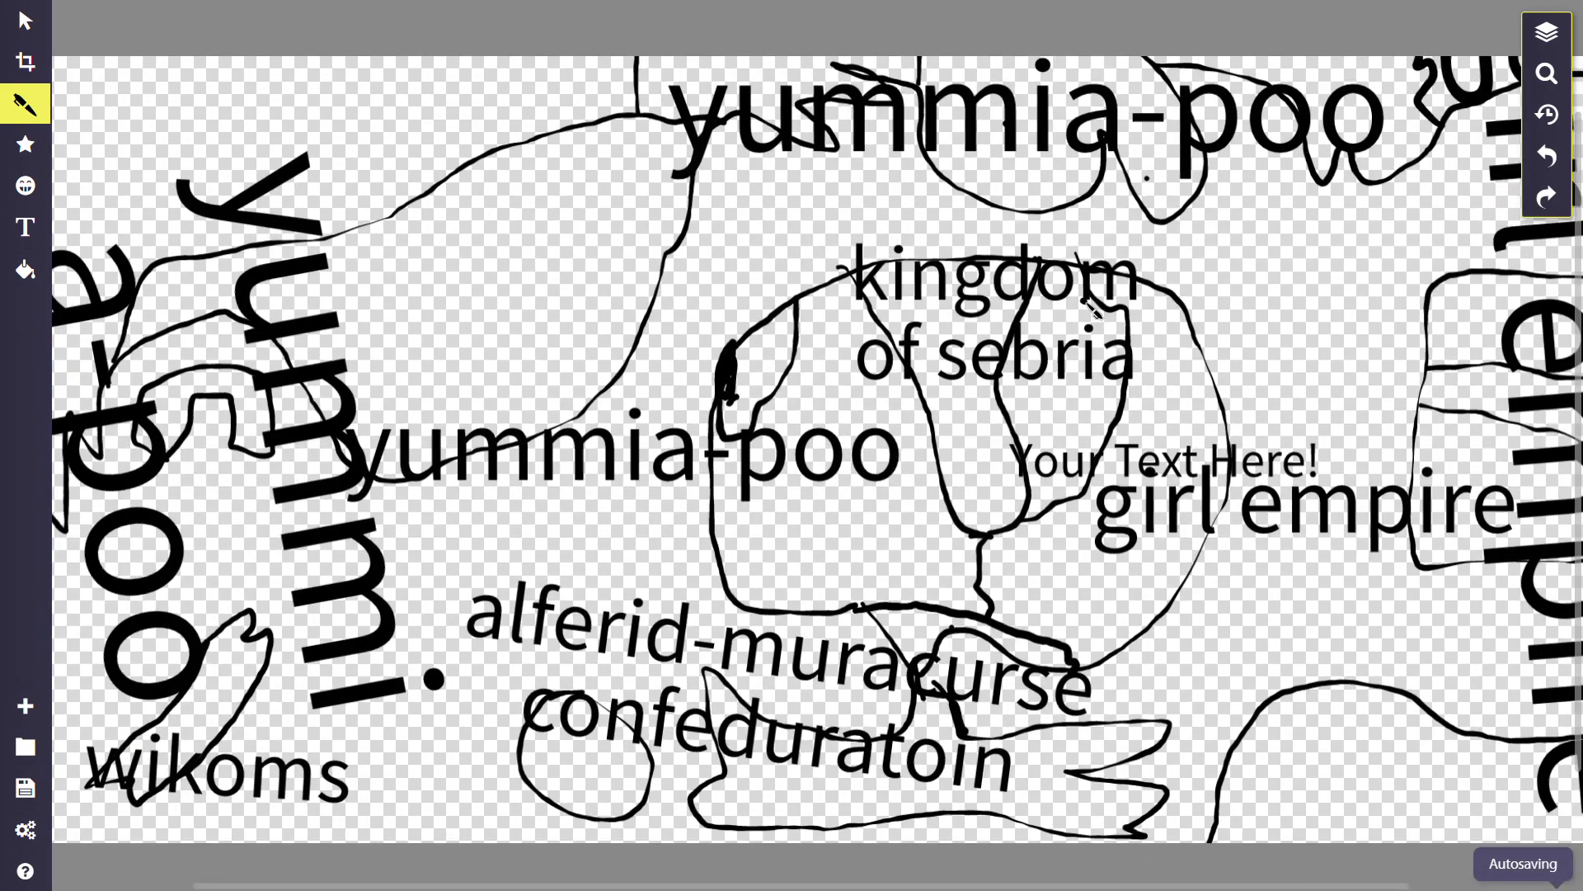
{"action": "scroll", "coordinate": [1093, 309], "scroll_direction": "down", "scroll_amount": 4}
{"action": "scroll", "coordinate": [1092, 309], "scroll_direction": "up", "scroll_amount": 1}
{"action": "scroll", "coordinate": [1092, 310], "scroll_direction": "up", "scroll_amount": 5}
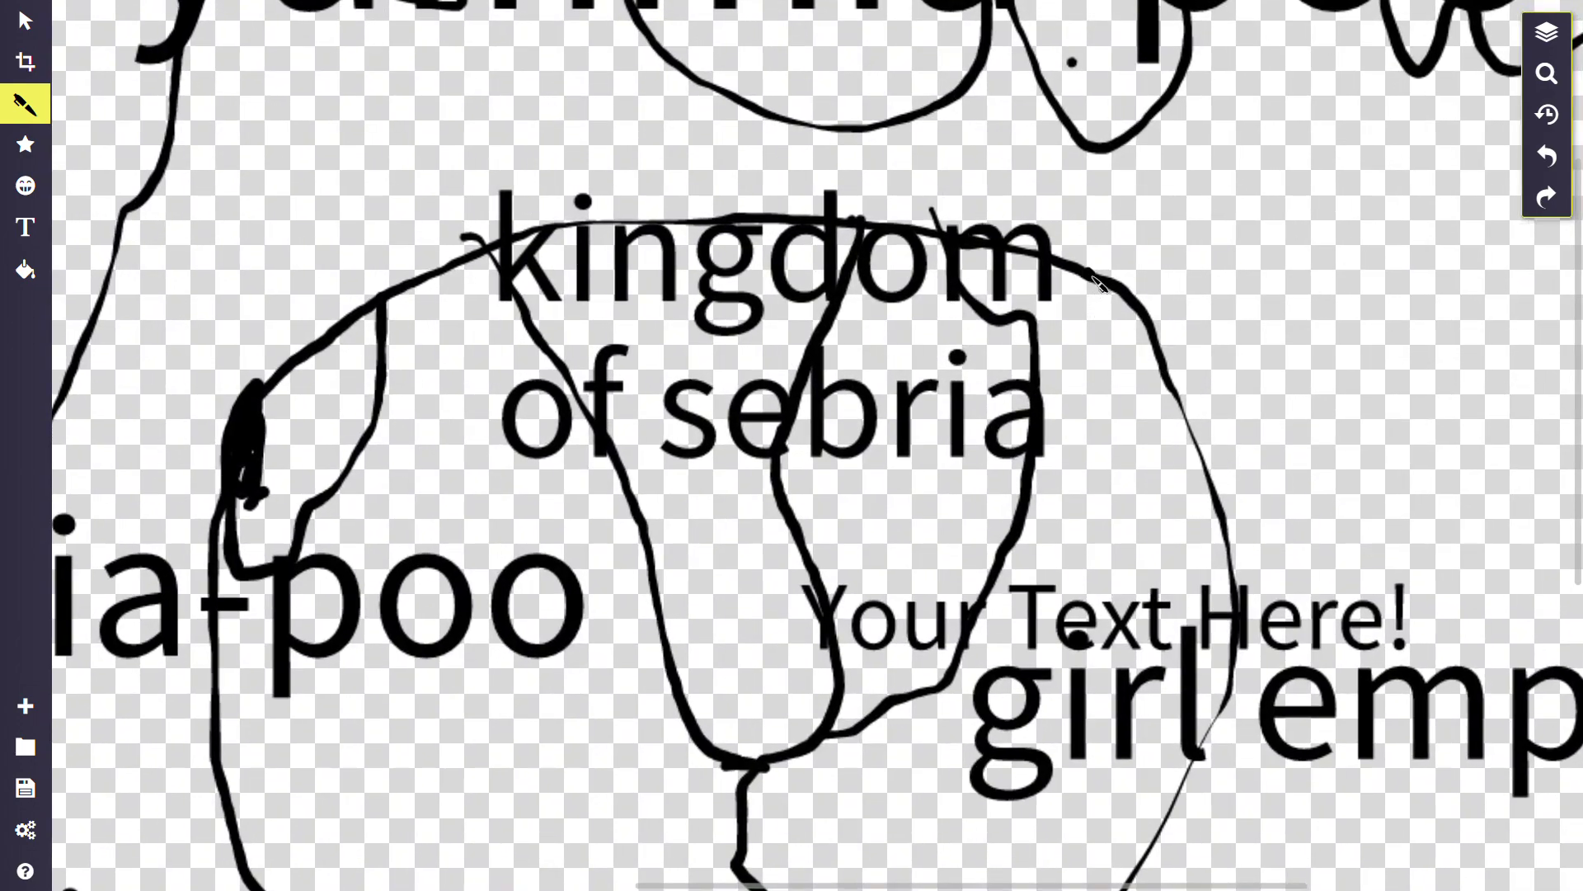
{"action": "mouse_move", "coordinate": [1097, 280]}
{"action": "left_mouse_down"}
{"action": "mouse_move", "coordinate": [1070, 285]}
{"action": "mouse_move", "coordinate": [1039, 256]}
{"action": "mouse_move", "coordinate": [1067, 293]}
{"action": "mouse_move", "coordinate": [1044, 262]}
{"action": "mouse_move", "coordinate": [1044, 290]}
{"action": "mouse_move", "coordinate": [1002, 305]}
{"action": "mouse_move", "coordinate": [936, 223]}
{"action": "mouse_move", "coordinate": [1022, 280]}
{"action": "mouse_move", "coordinate": [1070, 274]}
{"action": "mouse_move", "coordinate": [1006, 293]}
{"action": "mouse_move", "coordinate": [1002, 264]}
{"action": "mouse_move", "coordinate": [956, 260]}
{"action": "mouse_move", "coordinate": [1049, 312]}
{"action": "left_mouse_up"}
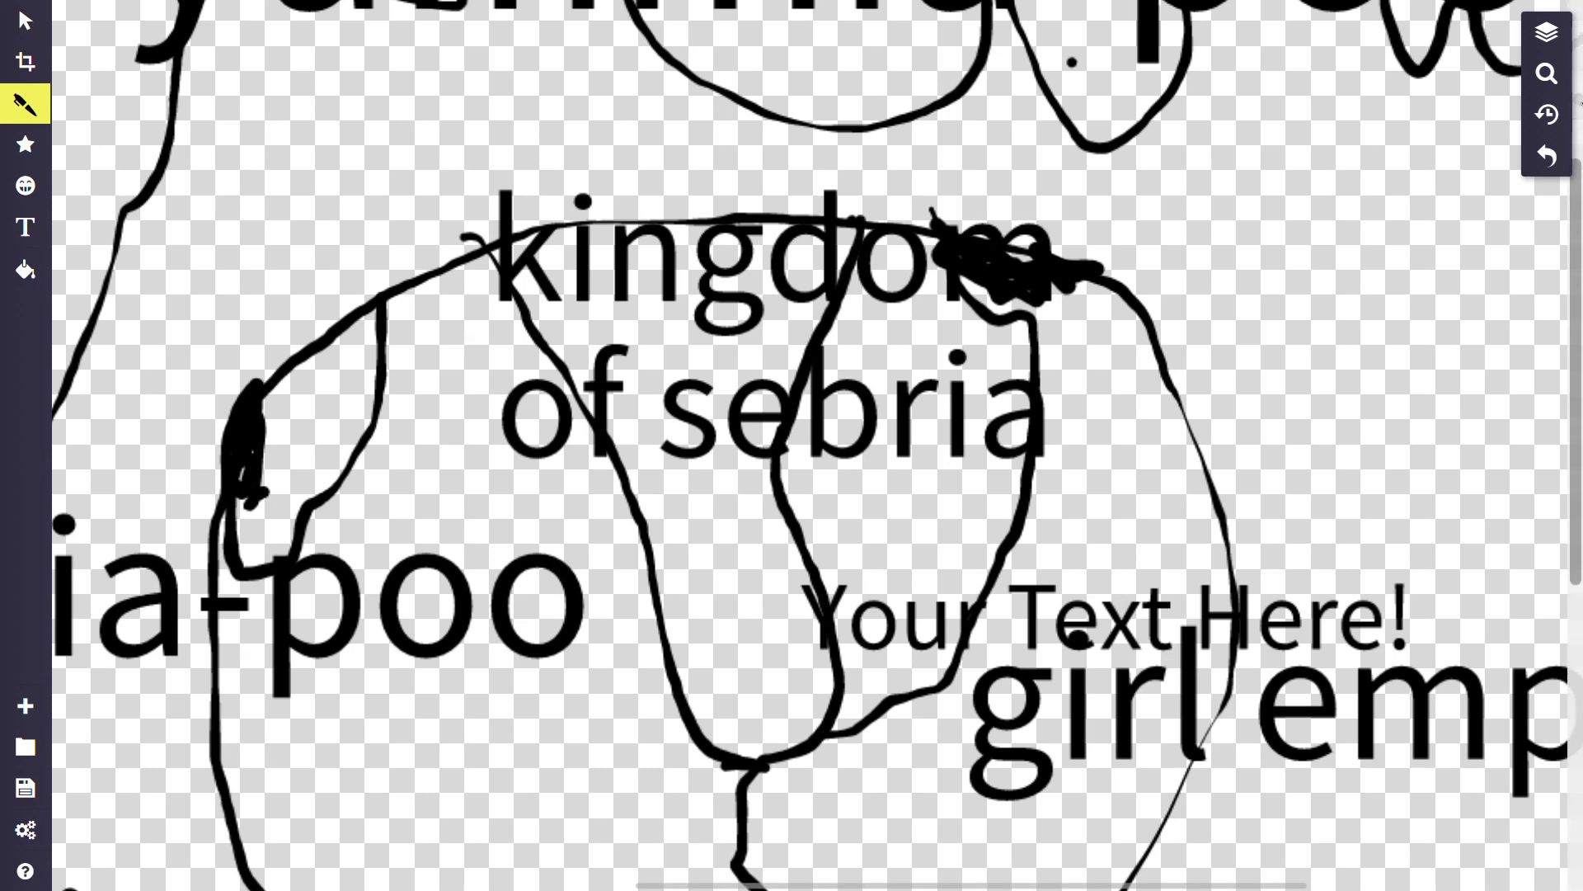
{"action": "left_click", "coordinate": [1547, 156]}
{"action": "left_click", "coordinate": [1340, 234]}
Draw lines curving down from 'kingdom', extending from the junction, and heading down-left.
{"action": "mouse_move", "coordinate": [1093, 281]}
{"action": "left_mouse_down"}
{"action": "mouse_move", "coordinate": [1101, 328]}
{"action": "mouse_move", "coordinate": [998, 353]}
{"action": "left_mouse_up"}
{"action": "scroll", "coordinate": [1253, 371], "scroll_direction": "down", "scroll_amount": 3}
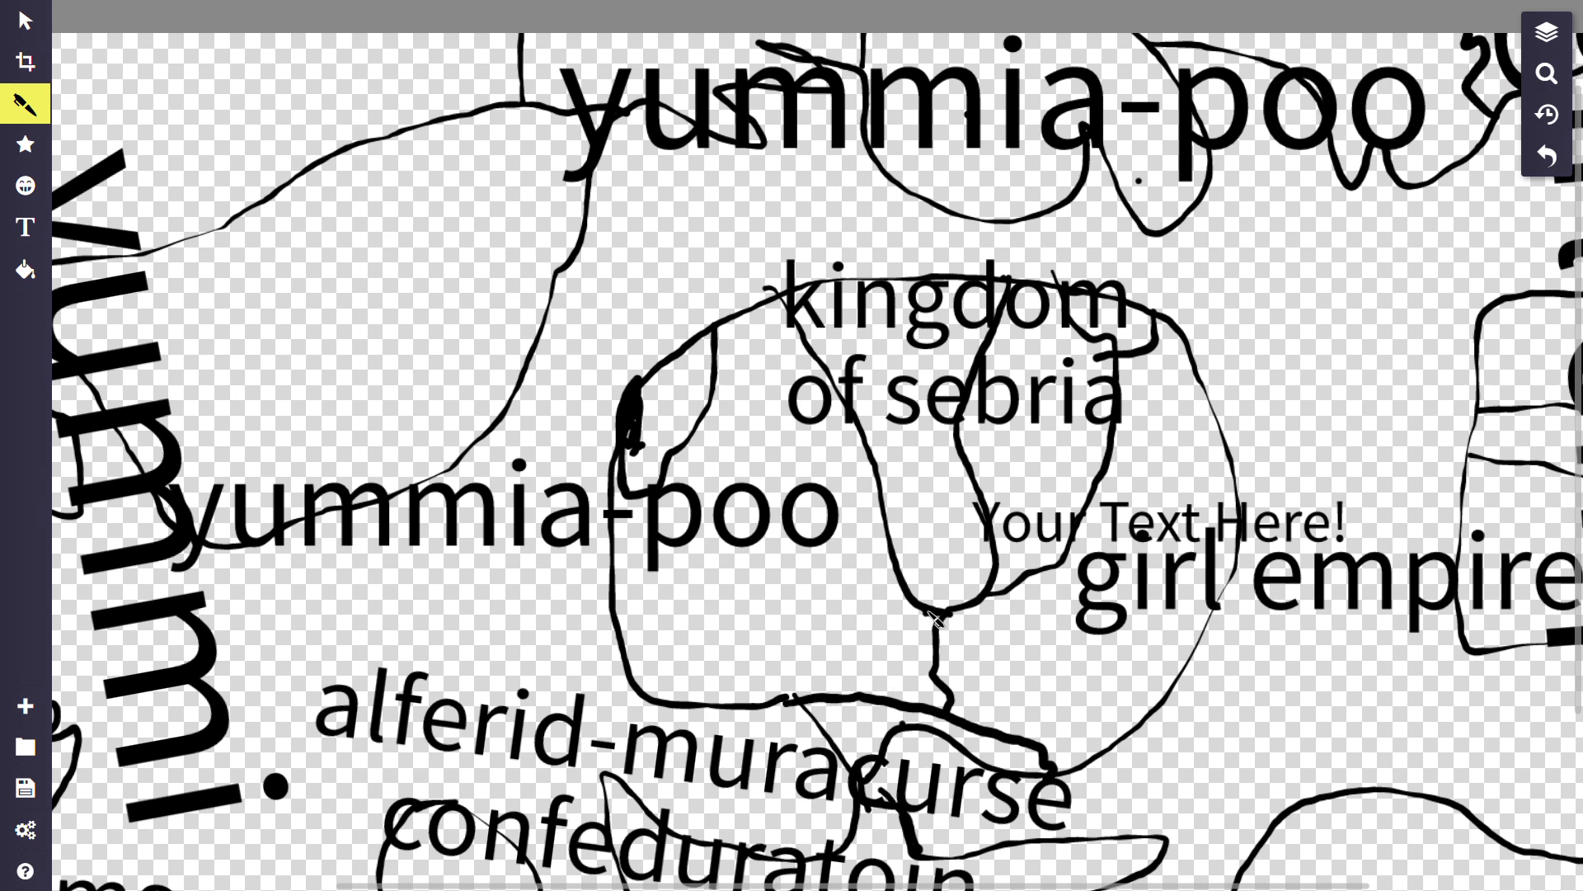
{"action": "mouse_move", "coordinate": [928, 614]}
{"action": "left_mouse_down"}
{"action": "mouse_move", "coordinate": [936, 681]}
{"action": "mouse_move", "coordinate": [978, 729]}
{"action": "mouse_move", "coordinate": [1002, 693]}
{"action": "mouse_move", "coordinate": [1057, 670]}
{"action": "mouse_move", "coordinate": [1076, 713]}
{"action": "mouse_move", "coordinate": [1092, 641]}
{"action": "left_mouse_up"}
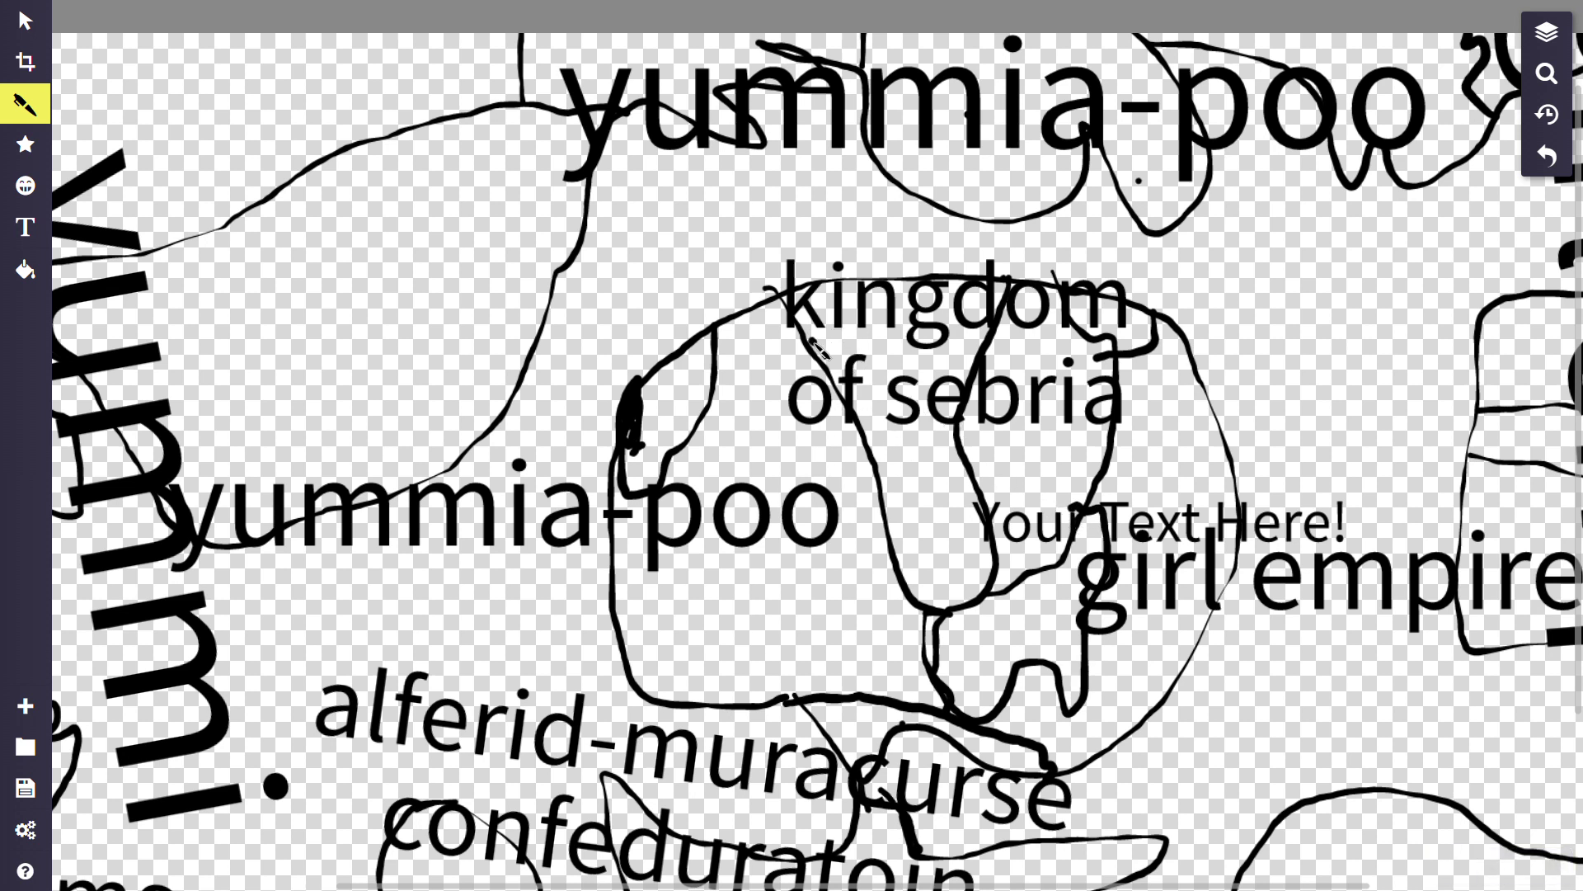
{"action": "mouse_move", "coordinate": [812, 346]}
{"action": "left_mouse_down"}
{"action": "mouse_move", "coordinate": [752, 339]}
{"action": "mouse_move", "coordinate": [706, 381]}
{"action": "left_mouse_up"}
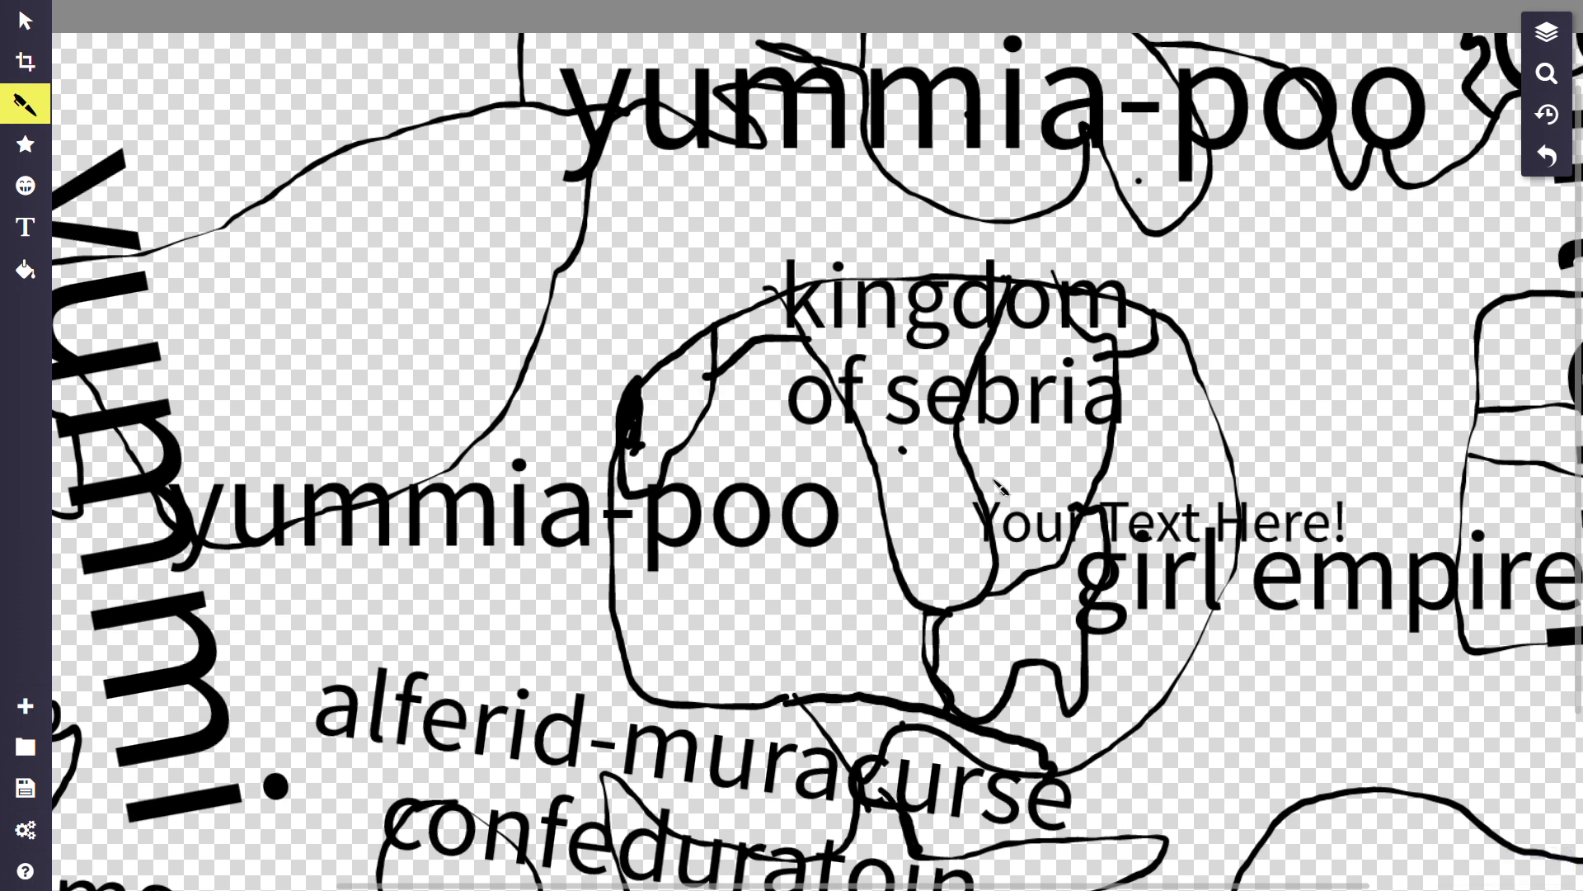
{"action": "scroll", "coordinate": [925, 346], "scroll_direction": "down", "scroll_amount": 3}
{"action": "scroll", "coordinate": [742, 354], "scroll_direction": "up", "scroll_amount": 1}
Draw a line along the bottom toward 'poo', then undo the recent strokes.
{"action": "scroll", "coordinate": [599, 369], "scroll_direction": "down", "scroll_amount": 1}
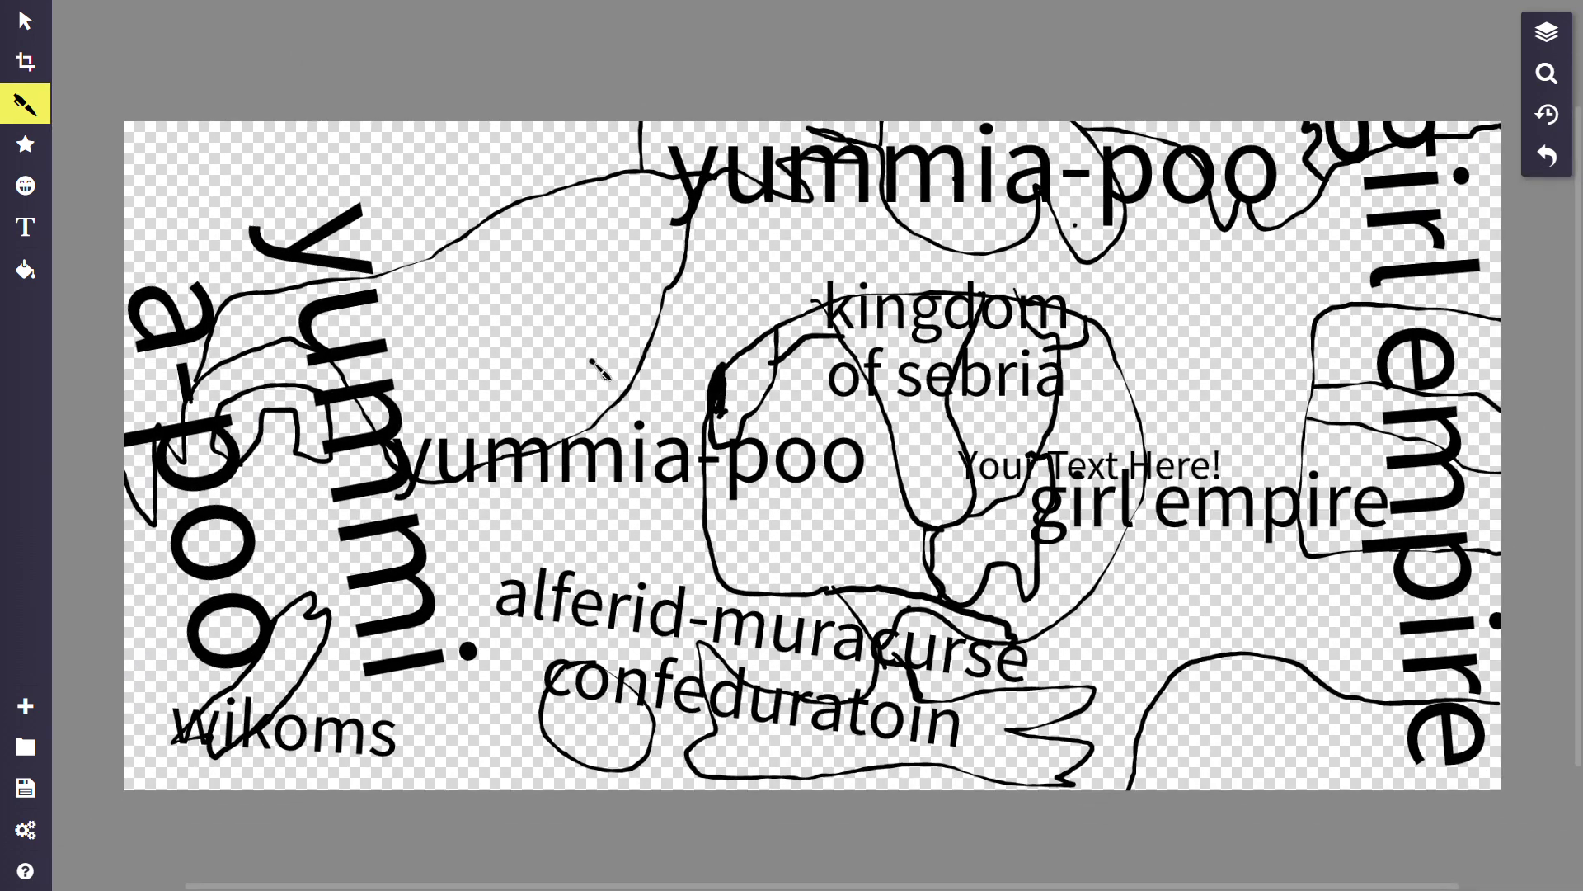
{"action": "mouse_move", "coordinate": [902, 509]}
{"action": "left_mouse_down"}
{"action": "mouse_move", "coordinate": [828, 518]}
{"action": "mouse_move", "coordinate": [854, 450]}
{"action": "mouse_move", "coordinate": [772, 507]}
{"action": "mouse_move", "coordinate": [738, 499]}
{"action": "mouse_move", "coordinate": [716, 540]}
{"action": "mouse_move", "coordinate": [821, 577]}
{"action": "mouse_move", "coordinate": [801, 600]}
{"action": "mouse_move", "coordinate": [824, 577]}
{"action": "mouse_move", "coordinate": [924, 557]}
{"action": "mouse_move", "coordinate": [933, 534]}
{"action": "left_mouse_up"}
{"action": "left_click", "coordinate": [1556, 163]}
{"action": "left_click", "coordinate": [1556, 163]}
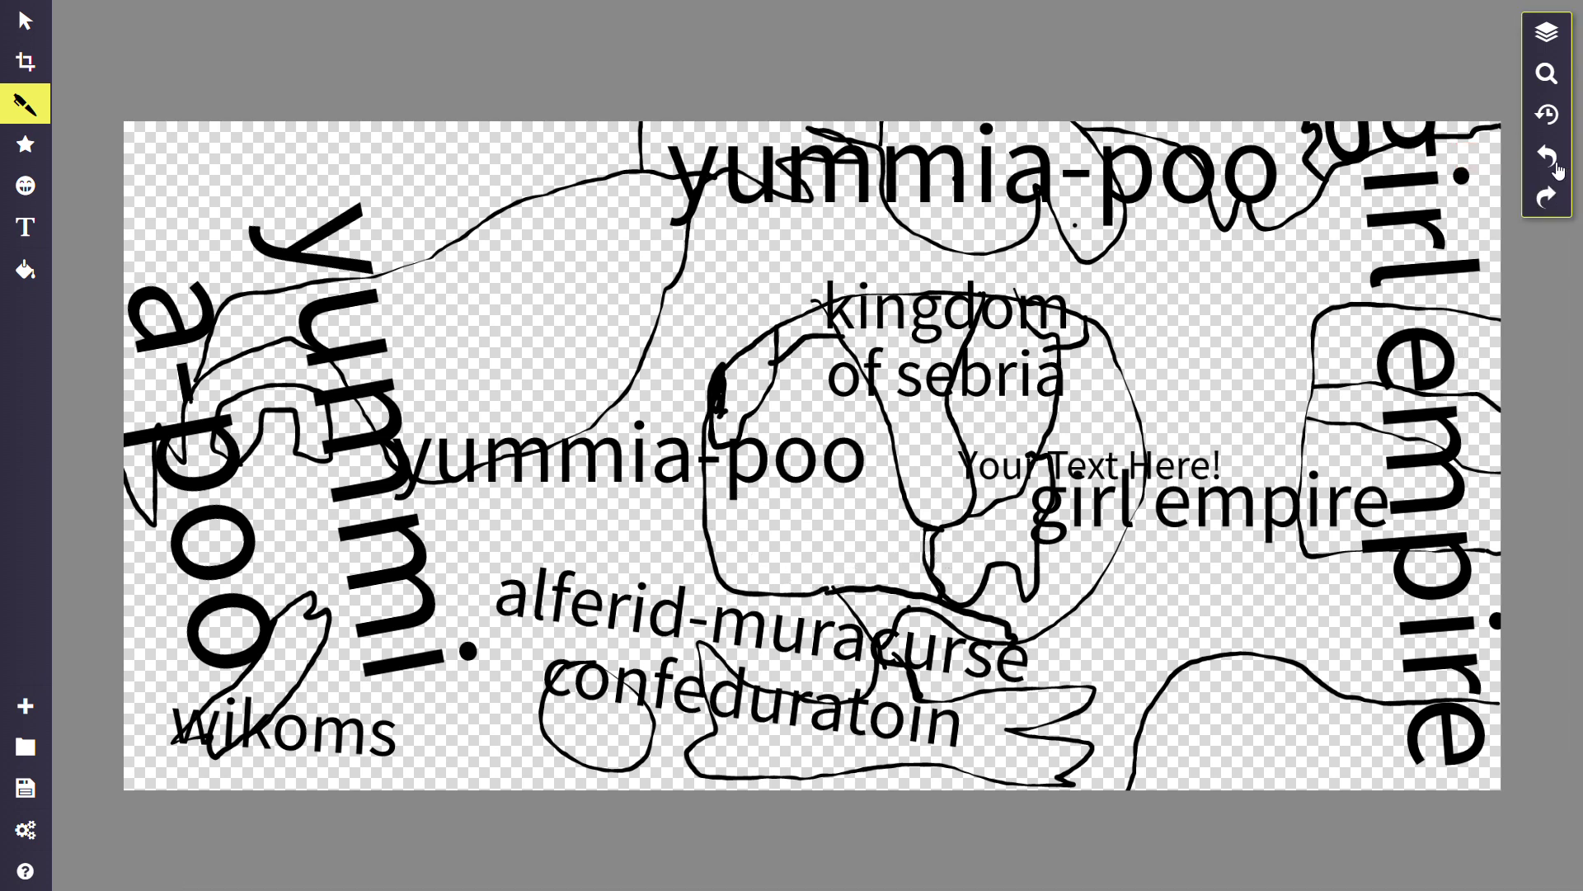
{"action": "left_click", "coordinate": [1556, 163]}
{"action": "left_click", "coordinate": [1556, 163]}
{"action": "left_click", "coordinate": [1556, 163]}
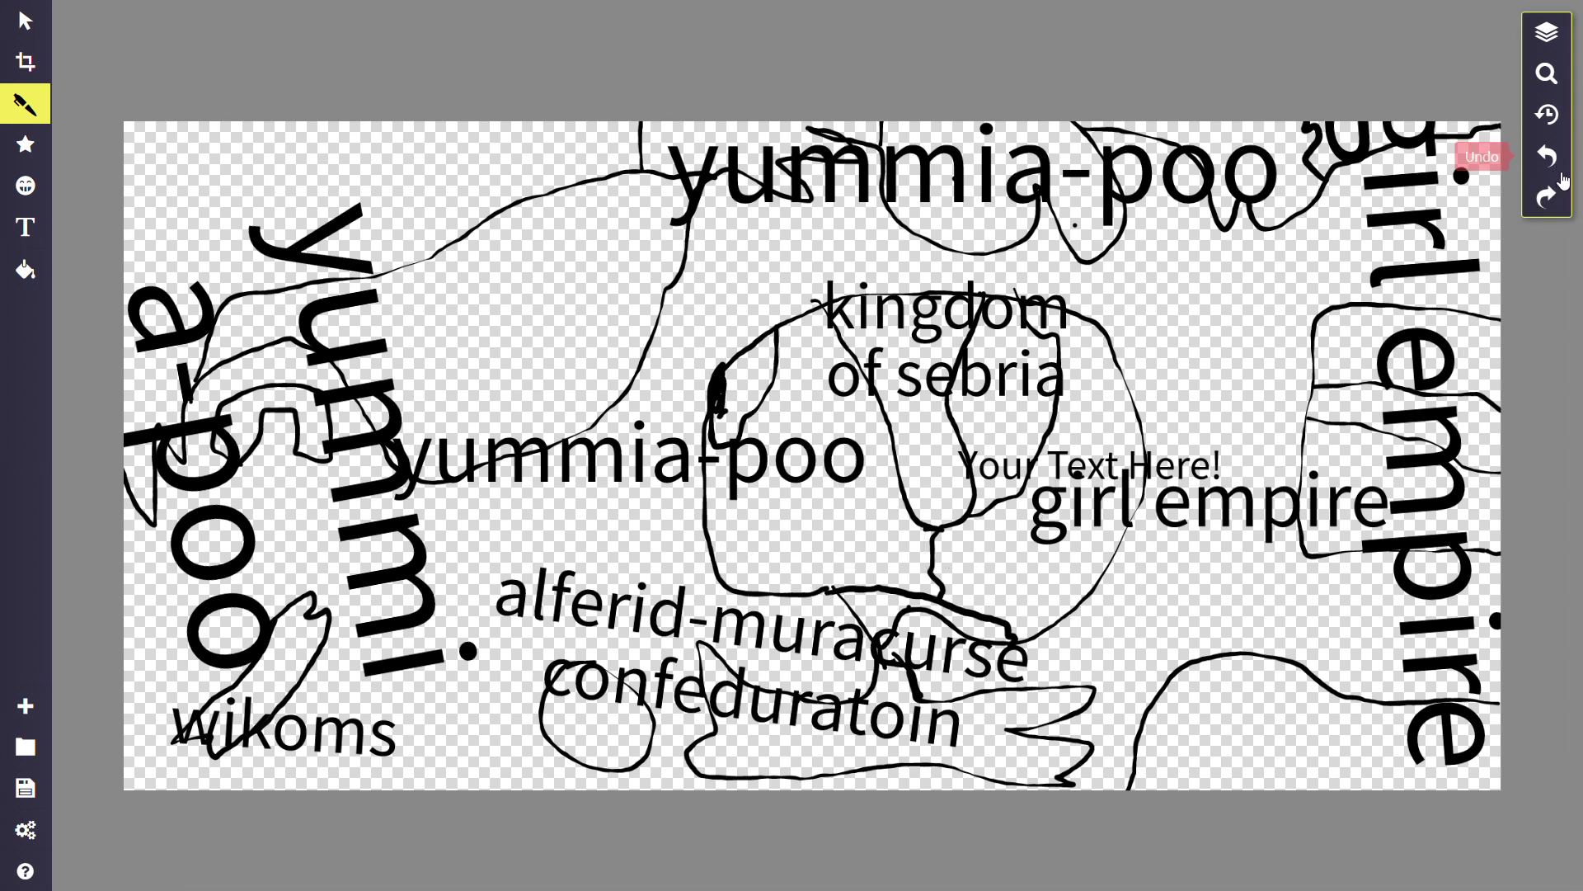
Restore the undone strokes, then undo the centre strokes and the small stroke beside 'kingdom'.
{"action": "left_click", "coordinate": [1551, 186]}
{"action": "left_click", "coordinate": [1550, 186]}
{"action": "left_click", "coordinate": [1550, 185]}
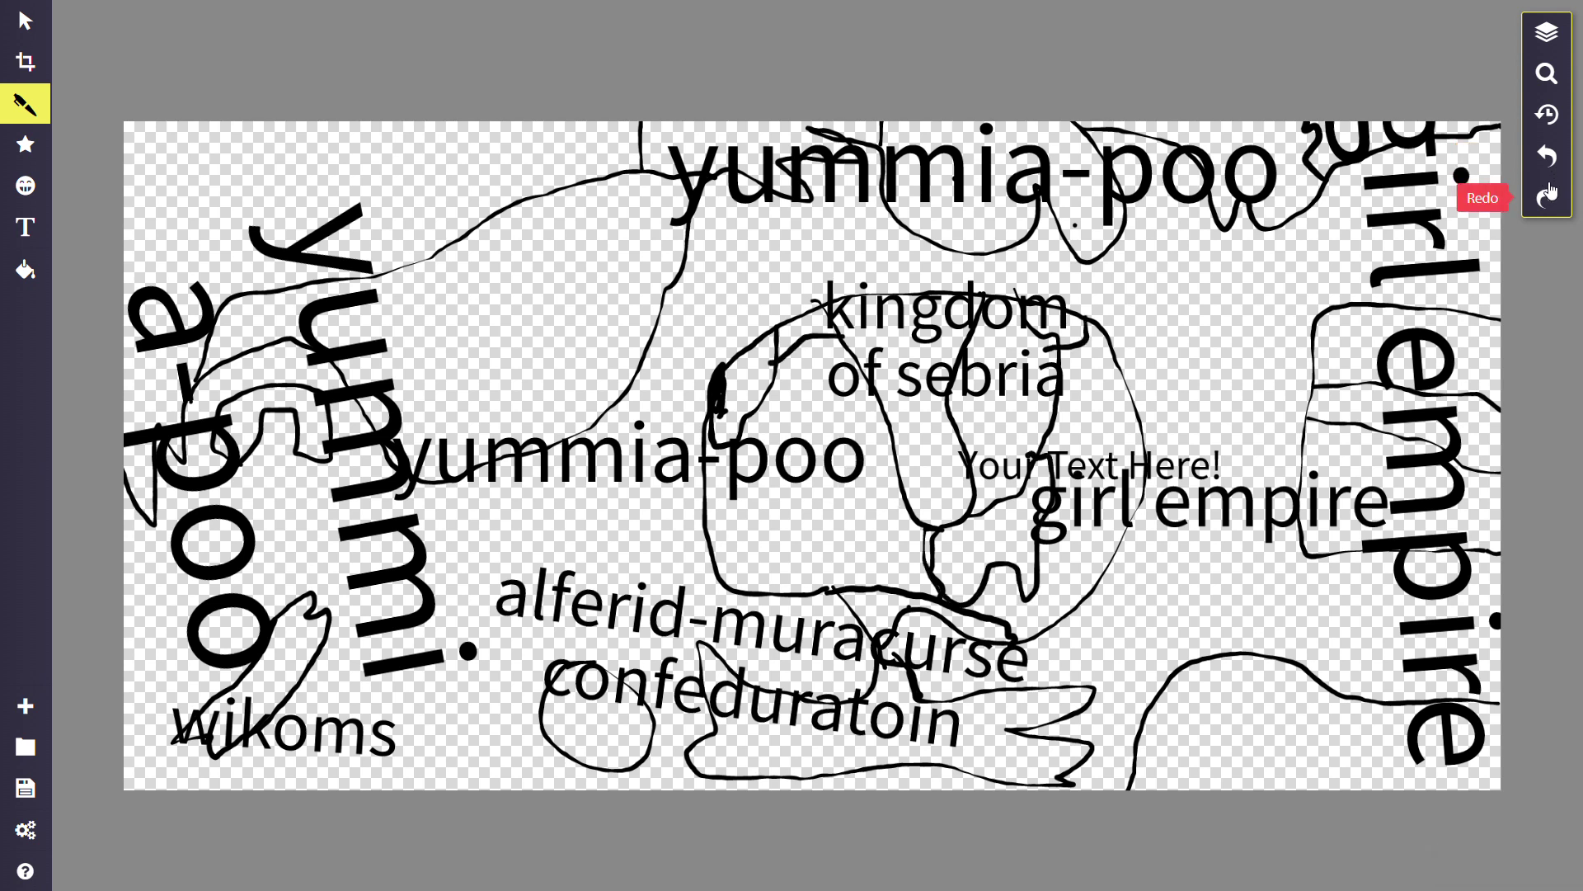
{"action": "left_click", "coordinate": [1550, 186]}
{"action": "left_click", "coordinate": [1550, 186]}
{"action": "left_click", "coordinate": [1556, 163]}
{"action": "left_click", "coordinate": [1556, 163]}
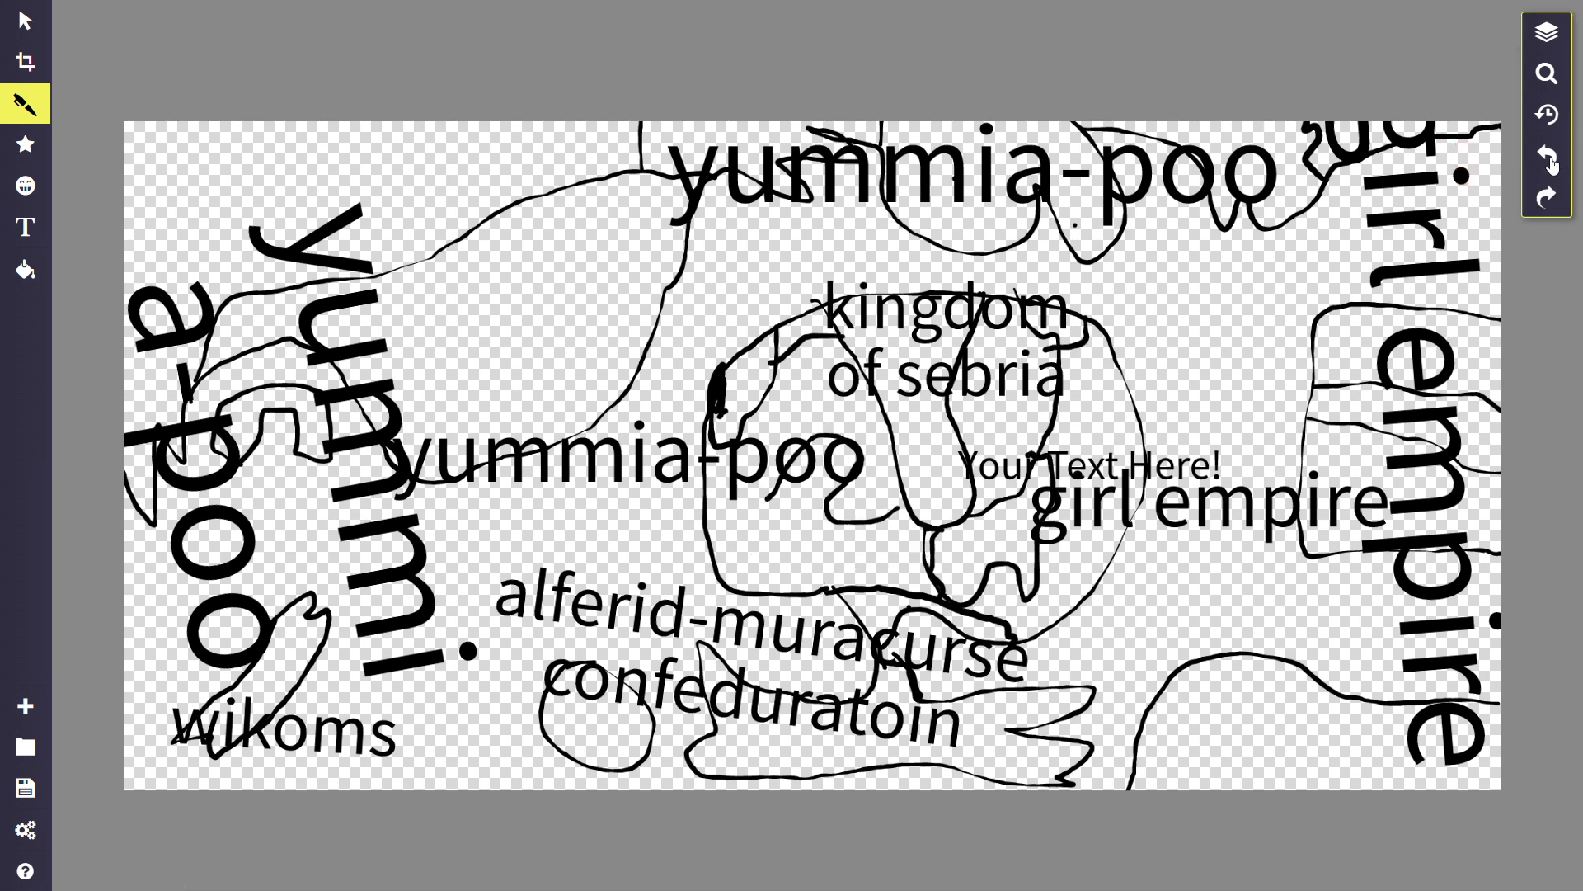
{"action": "left_click", "coordinate": [1556, 162]}
{"action": "left_click", "coordinate": [1556, 163]}
{"action": "left_click", "coordinate": [1553, 158]}
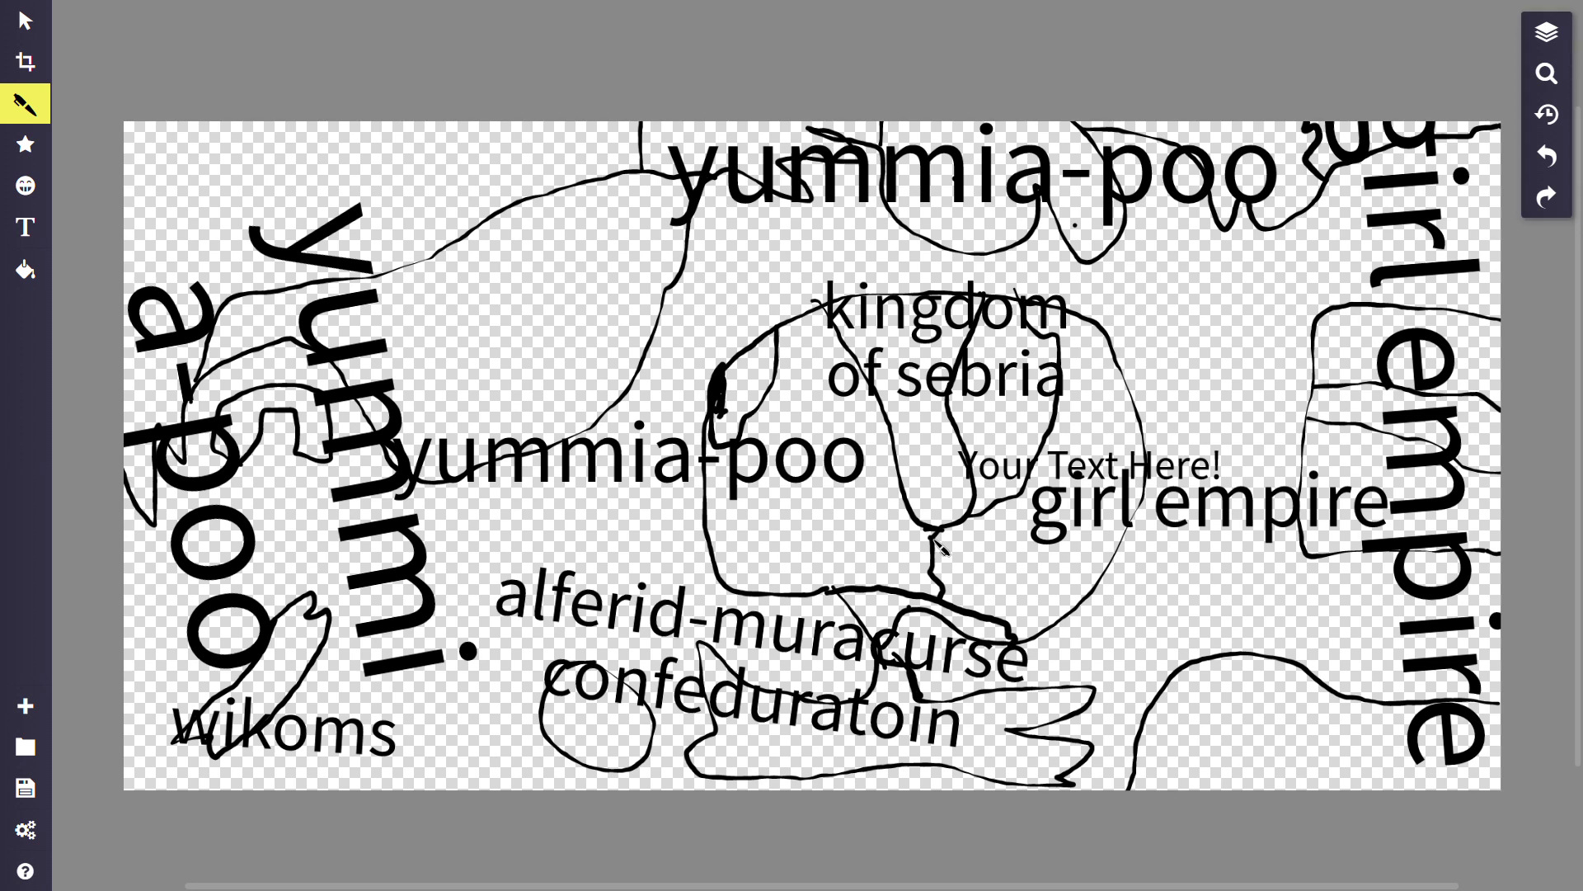
Draw lines from 'kingdom' toward the circle's edge, removing the strokes beside 'of sebria'.
{"action": "left_click_drag", "start_coordinate": [940, 536], "coordinate": [934, 521]}
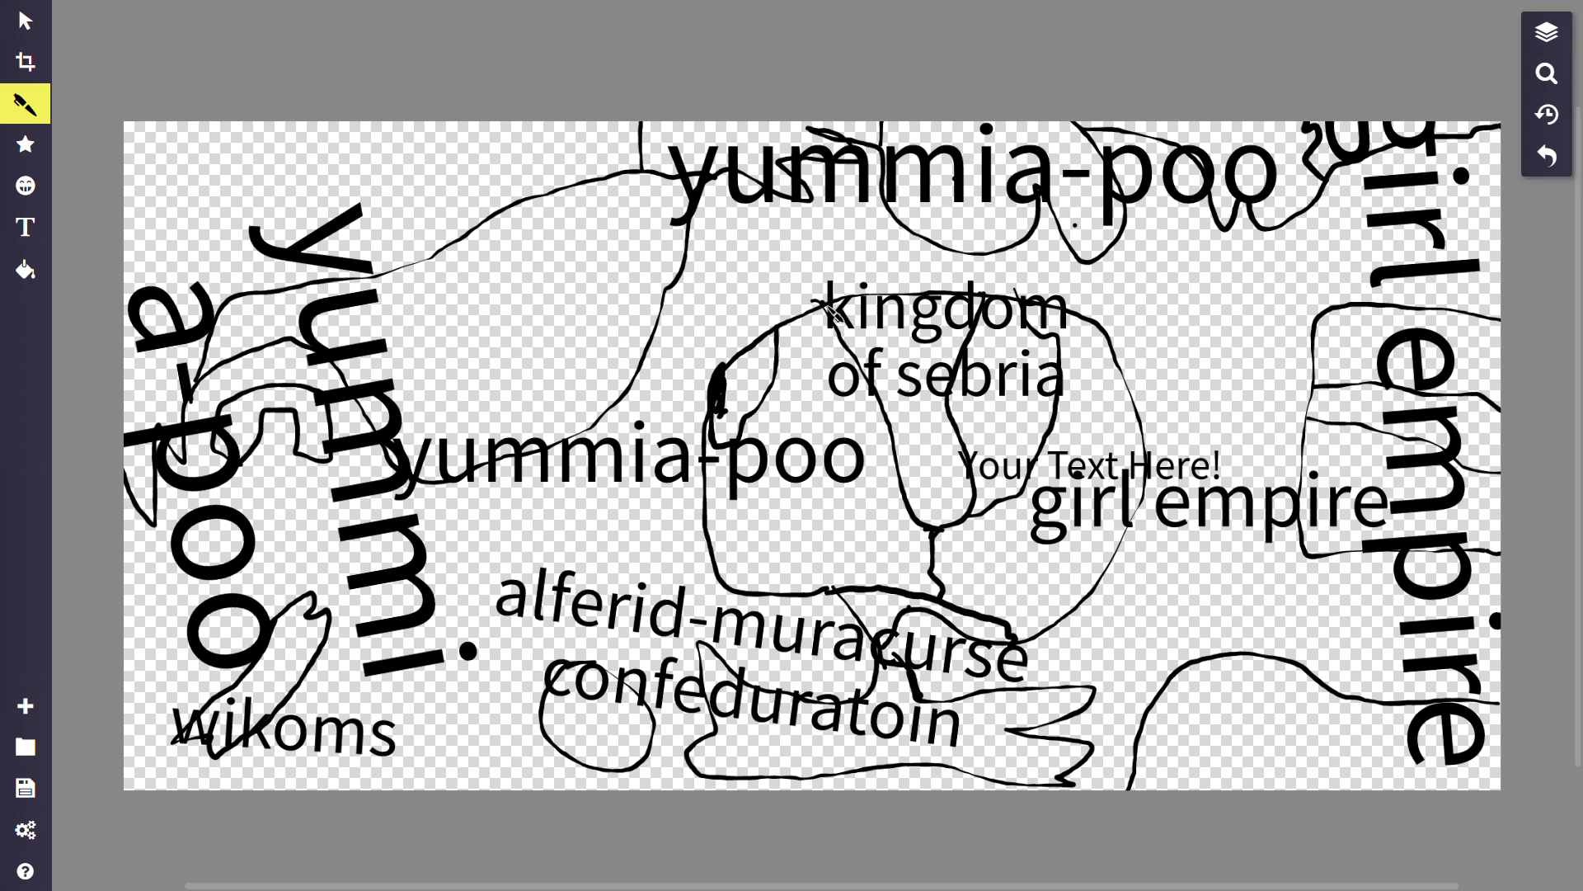
{"action": "mouse_move", "coordinate": [829, 313]}
{"action": "left_mouse_down"}
{"action": "mouse_move", "coordinate": [791, 346]}
{"action": "mouse_move", "coordinate": [779, 320]}
{"action": "mouse_move", "coordinate": [775, 334]}
{"action": "left_mouse_up"}
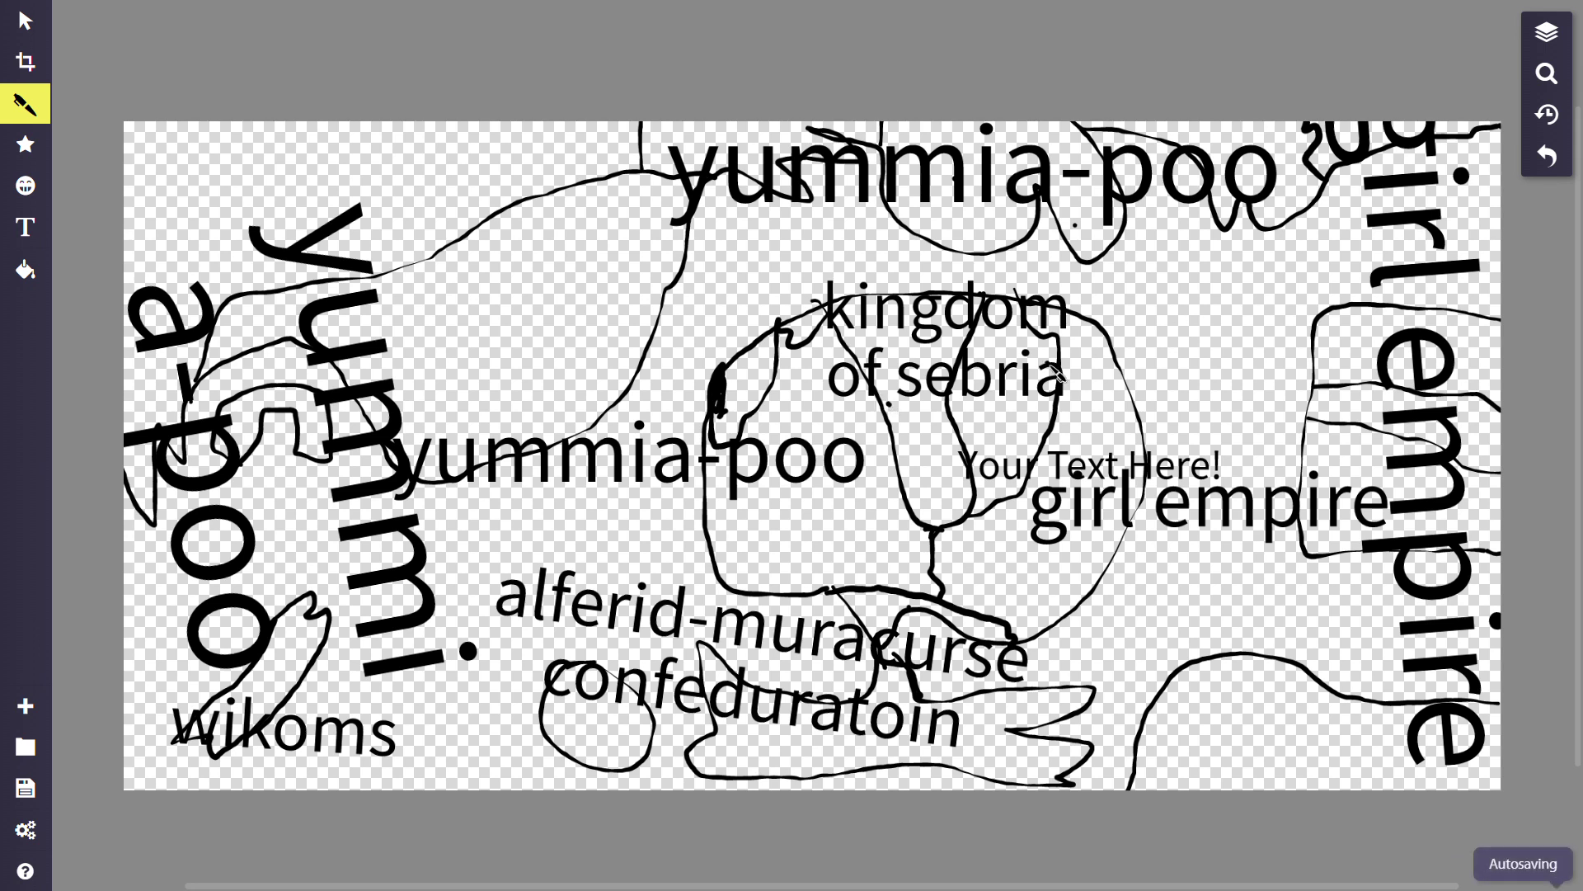
{"action": "mouse_move", "coordinate": [1061, 344]}
{"action": "left_mouse_down"}
{"action": "mouse_move", "coordinate": [1099, 352]}
{"action": "mouse_move", "coordinate": [1091, 337]}
{"action": "left_mouse_up"}
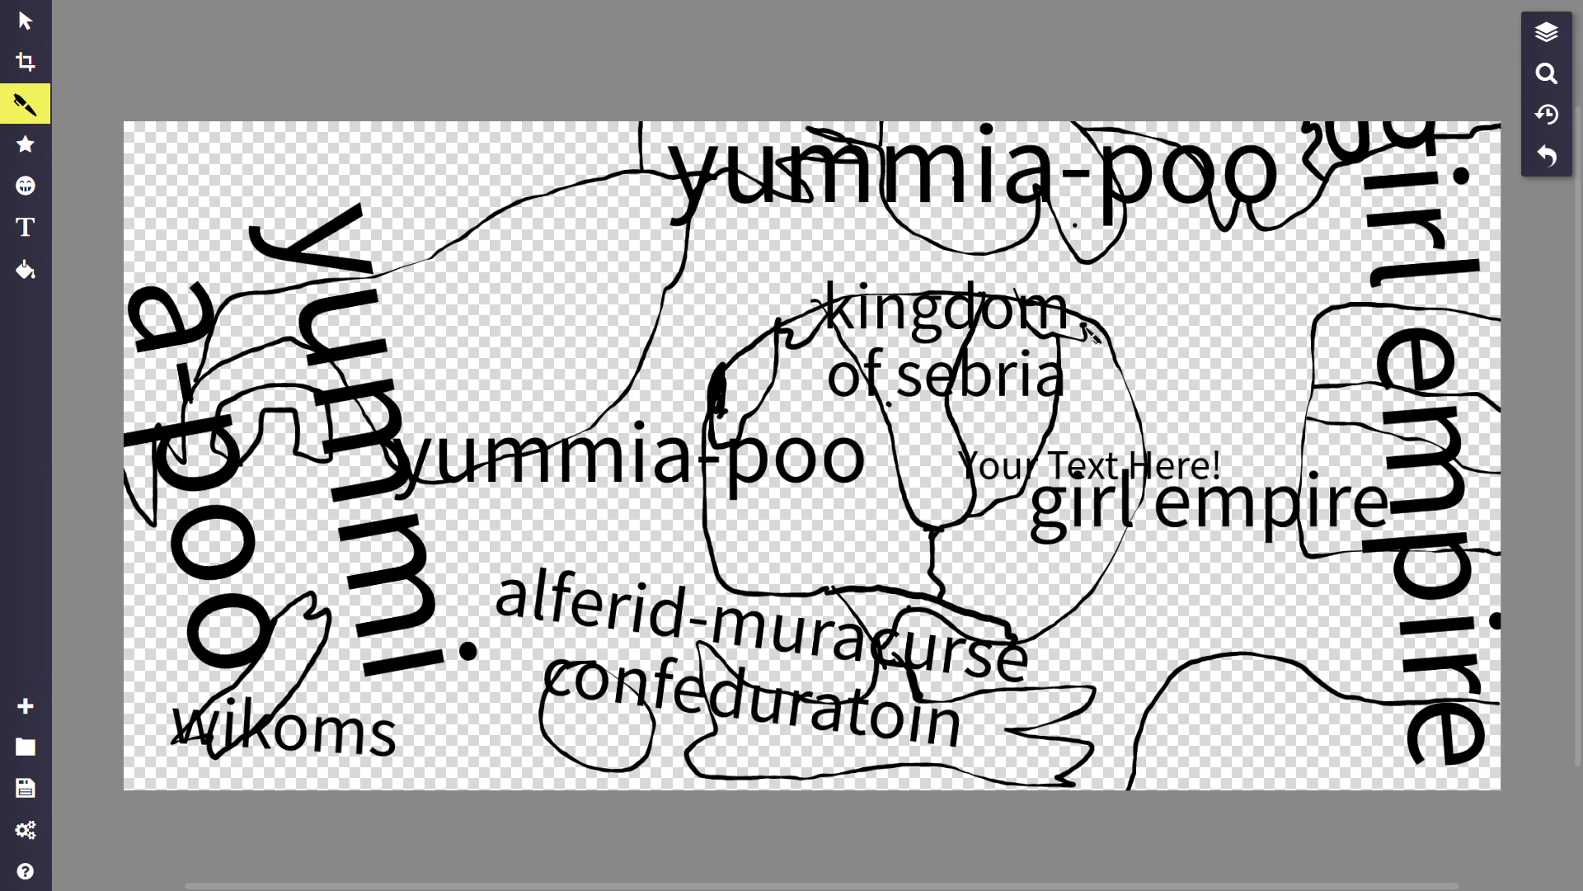
{"action": "mouse_move", "coordinate": [1045, 406]}
{"action": "left_mouse_down"}
{"action": "mouse_move", "coordinate": [1079, 404]}
{"action": "mouse_move", "coordinate": [1083, 328]}
{"action": "left_mouse_up"}
{"action": "left_click", "coordinate": [1567, 177]}
{"action": "left_click", "coordinate": [1567, 176]}
Draw a line down the right side of 'kingdom of sebria', removing a stray dot.
{"action": "left_click_drag", "start_coordinate": [1092, 326], "coordinate": [1074, 390]}
{"action": "left_click", "coordinate": [1212, 295]}
{"action": "left_click", "coordinate": [1556, 174]}
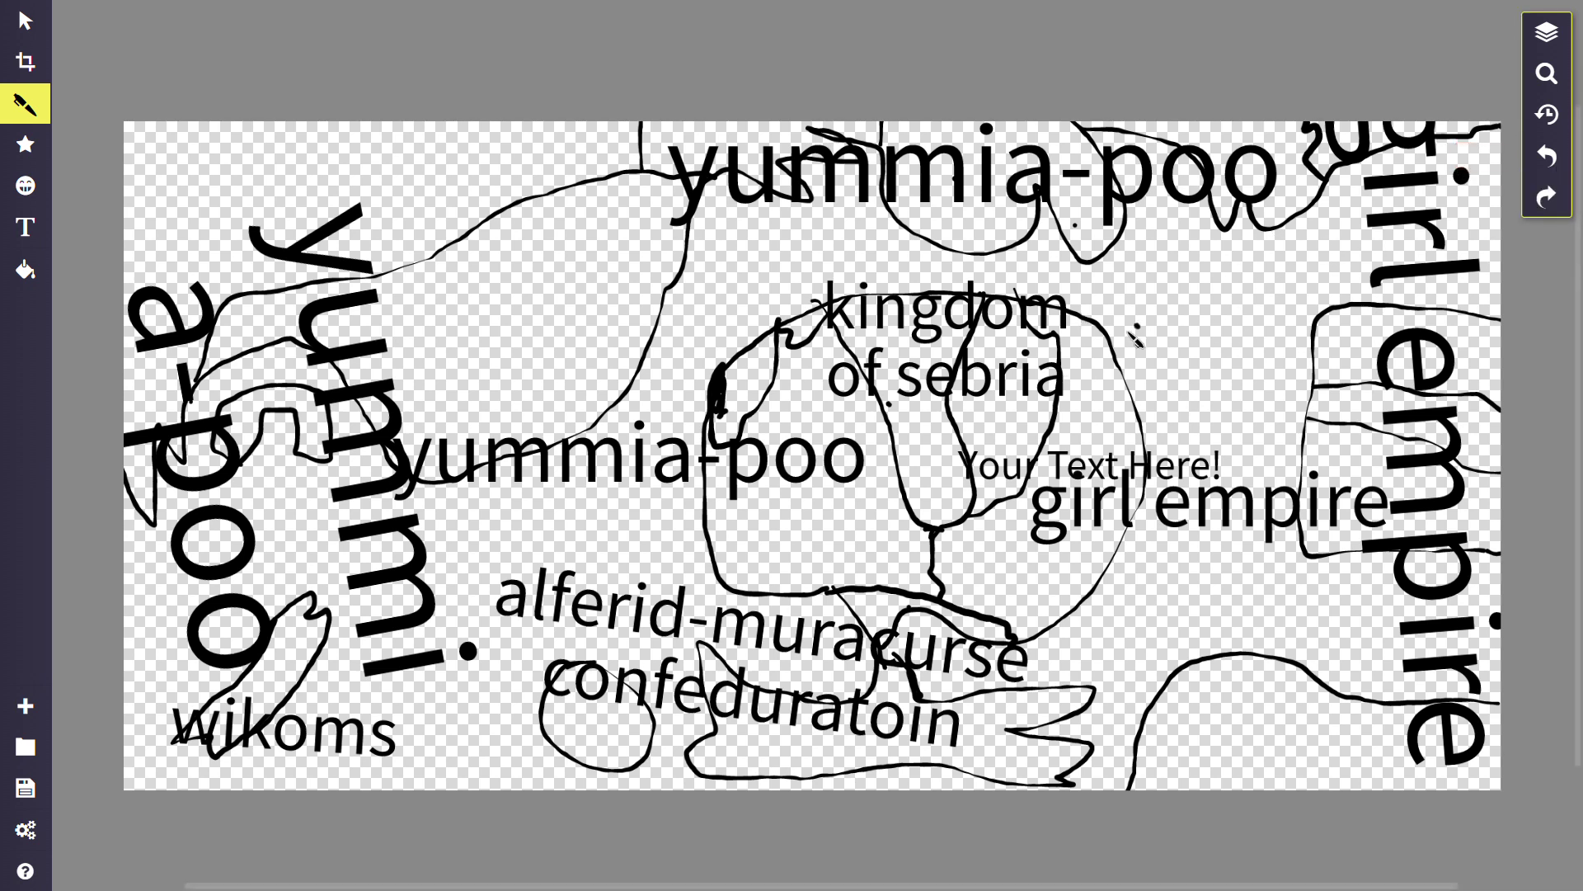
{"action": "mouse_move", "coordinate": [1104, 338]}
{"action": "left_mouse_down"}
{"action": "mouse_move", "coordinate": [1129, 427]}
{"action": "mouse_move", "coordinate": [1107, 452]}
{"action": "mouse_move", "coordinate": [1080, 437]}
{"action": "mouse_move", "coordinate": [1029, 461]}
{"action": "left_mouse_up"}
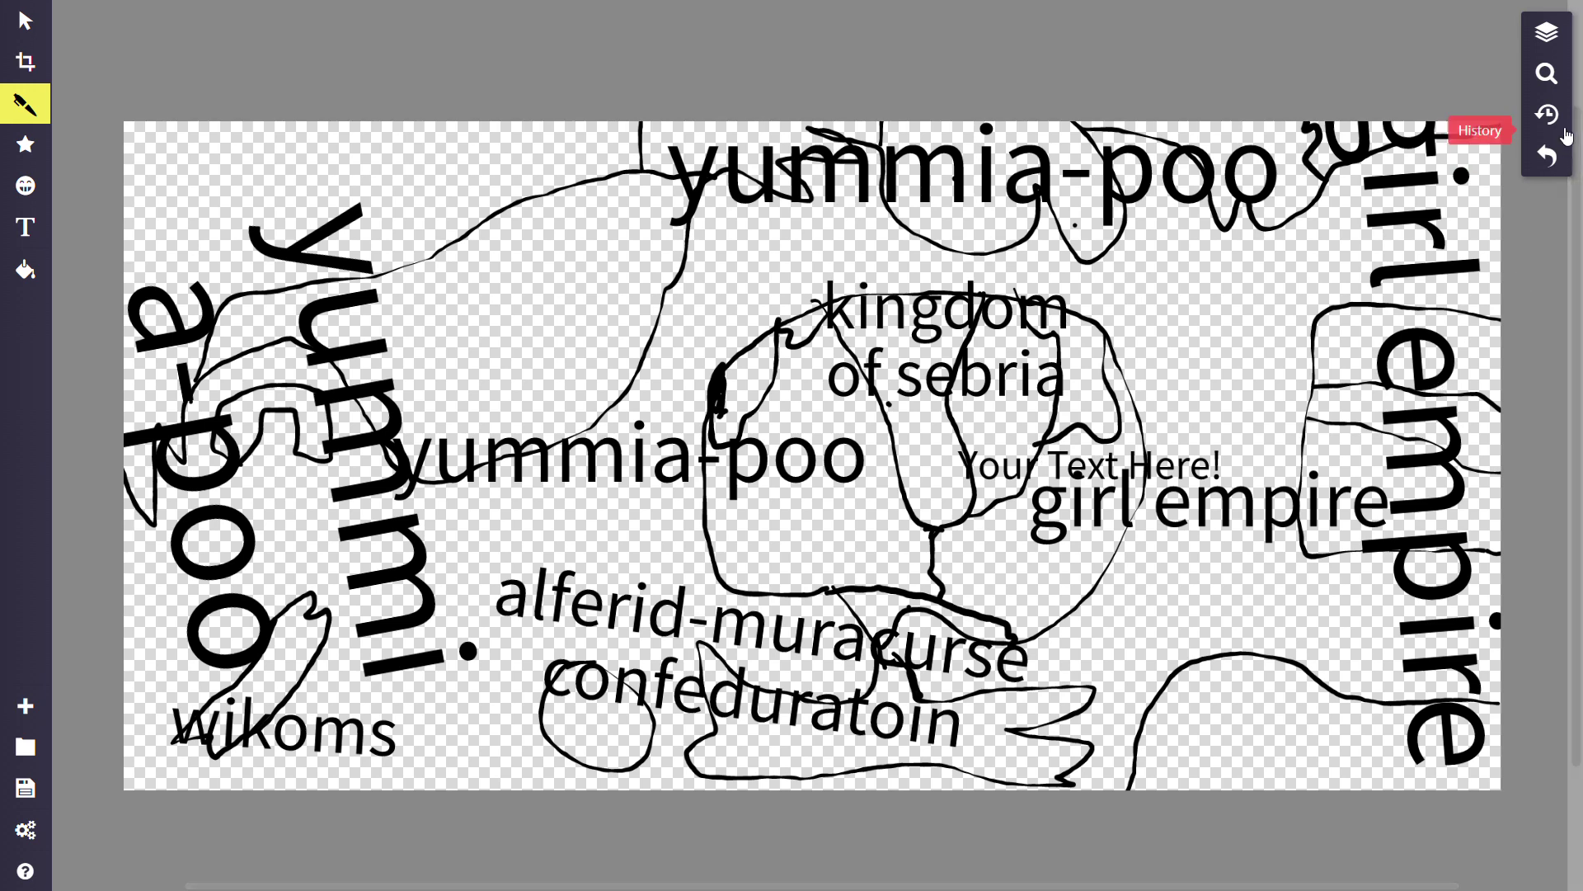
Undo the last pen stroke on the map.
{"action": "left_click", "coordinate": [1546, 155]}
{"action": "scroll", "coordinate": [1577, 162], "scroll_direction": "down", "scroll_amount": 2}
{"action": "scroll", "coordinate": [1577, 163], "scroll_direction": "up", "scroll_amount": 3}
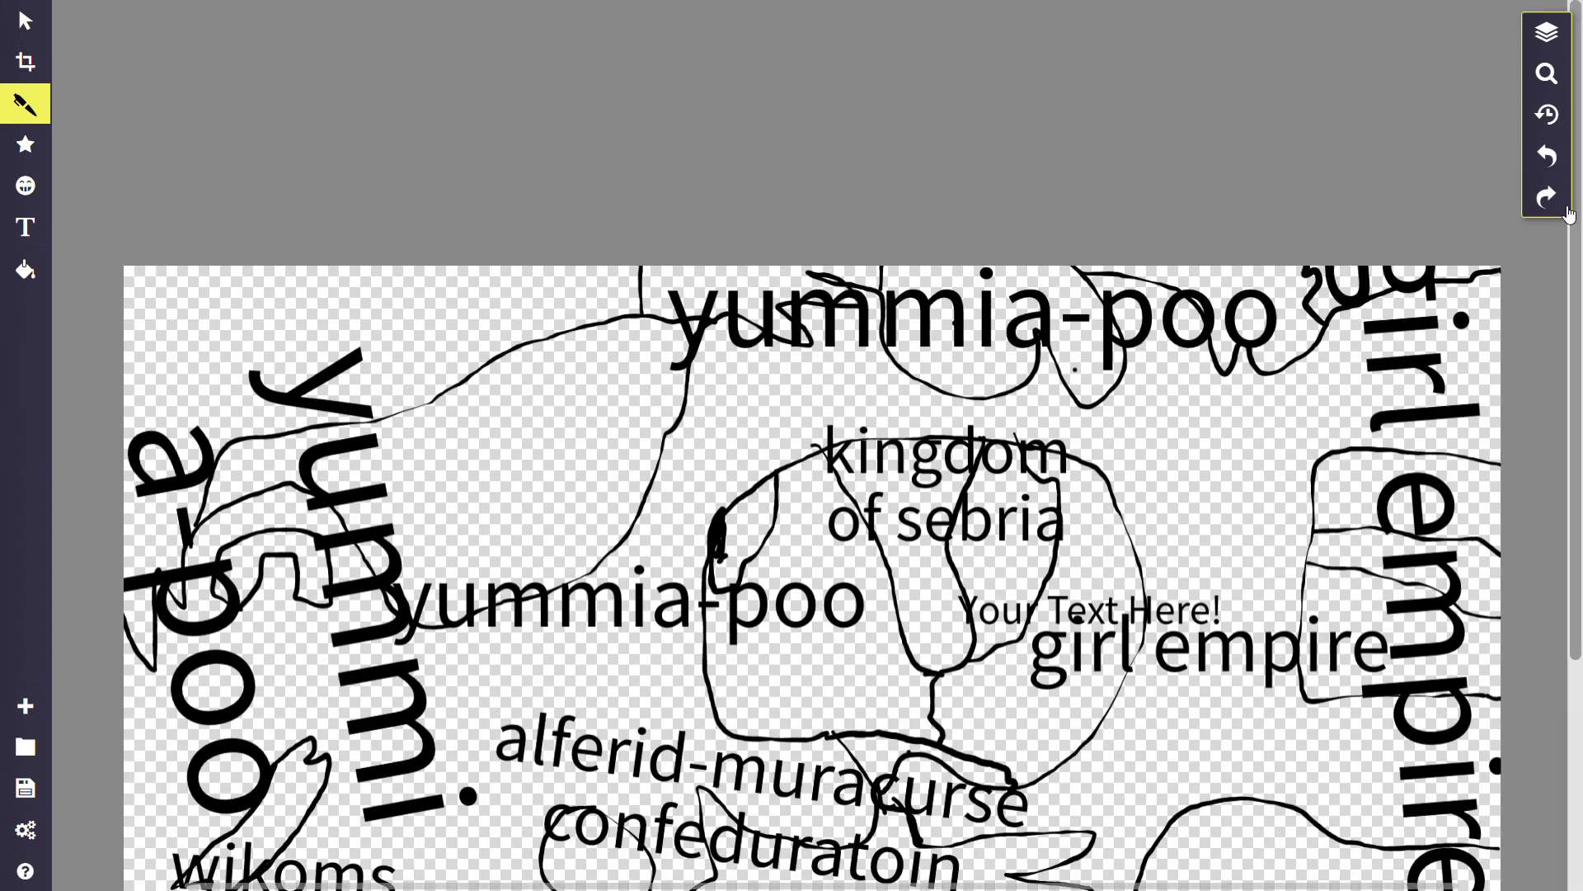
{"action": "left_click", "coordinate": [1570, 83]}
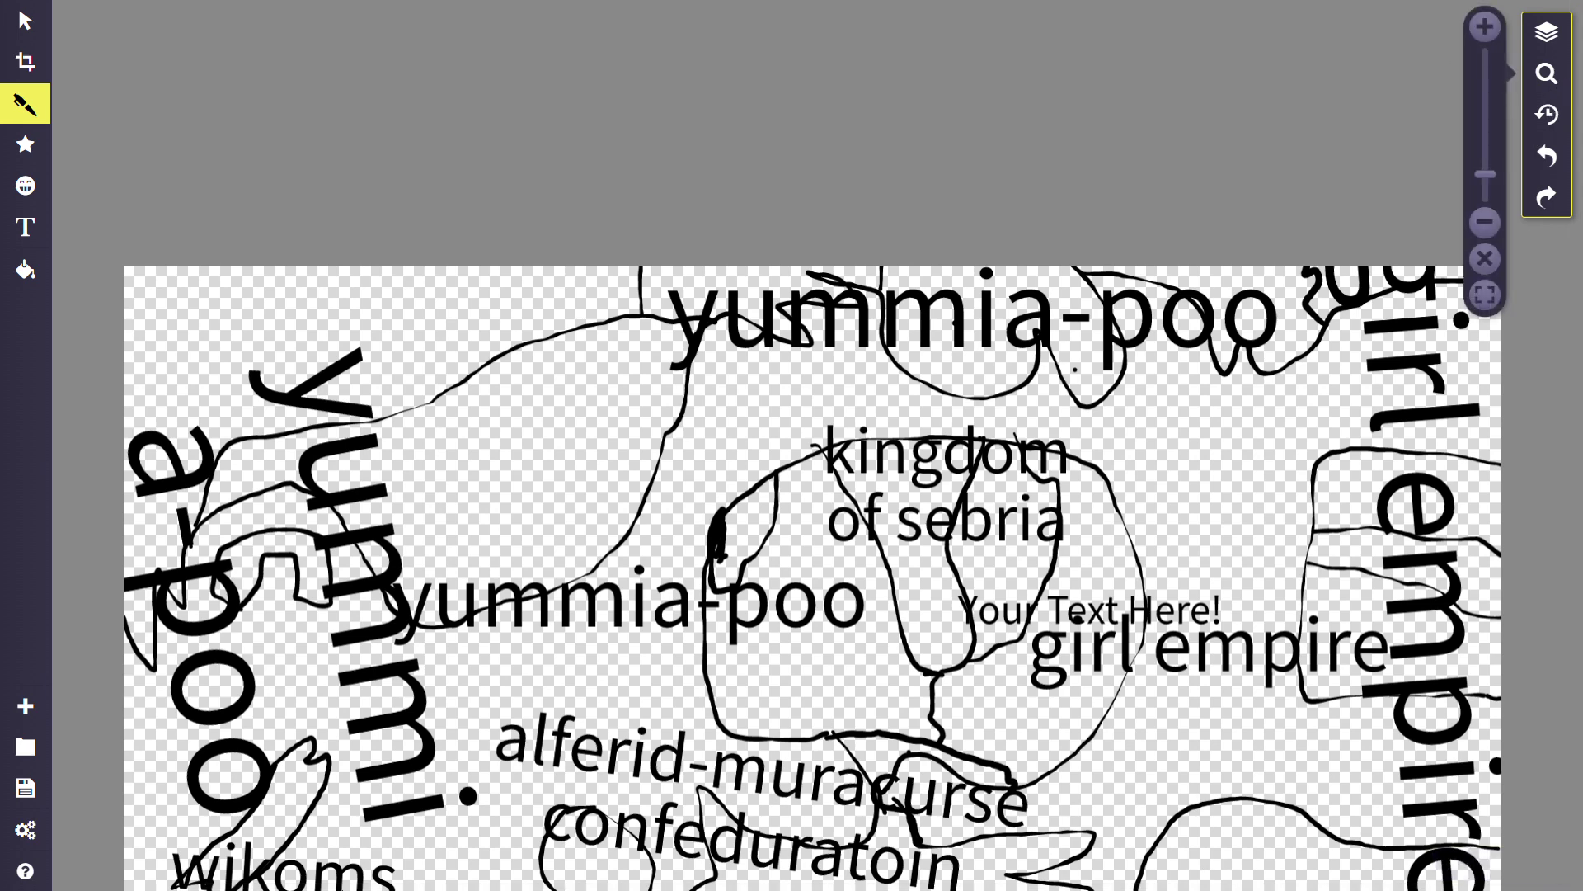
Delete the 'Your Text Here!' label with the Fancy Text tool.
{"action": "left_click", "coordinate": [25, 226]}
{"action": "left_click", "coordinate": [1020, 614]}
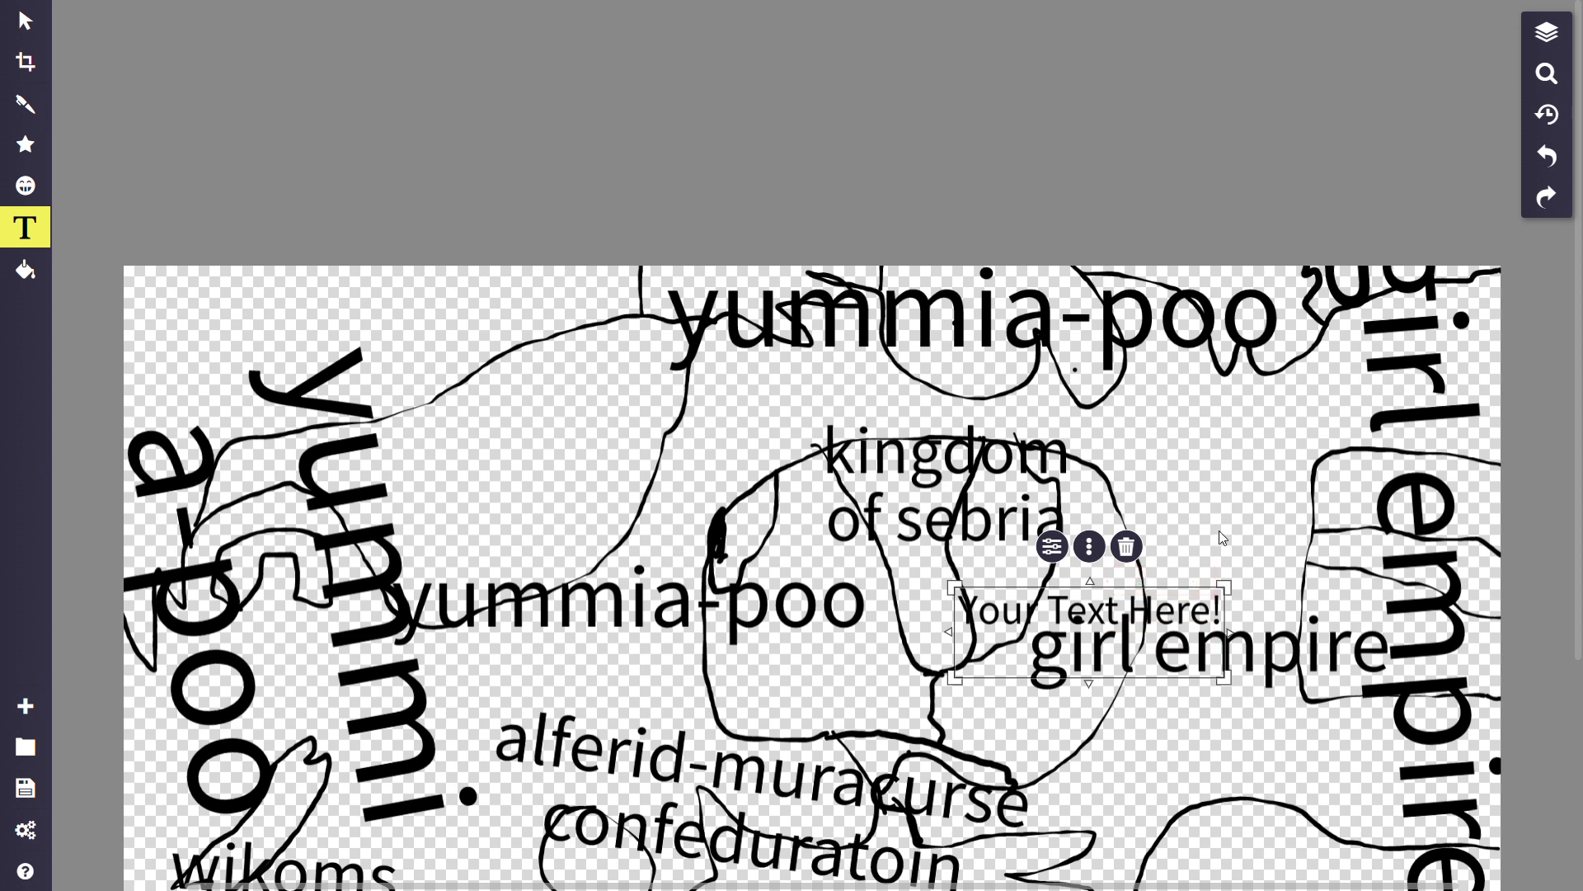
{"action": "left_click", "coordinate": [1134, 548]}
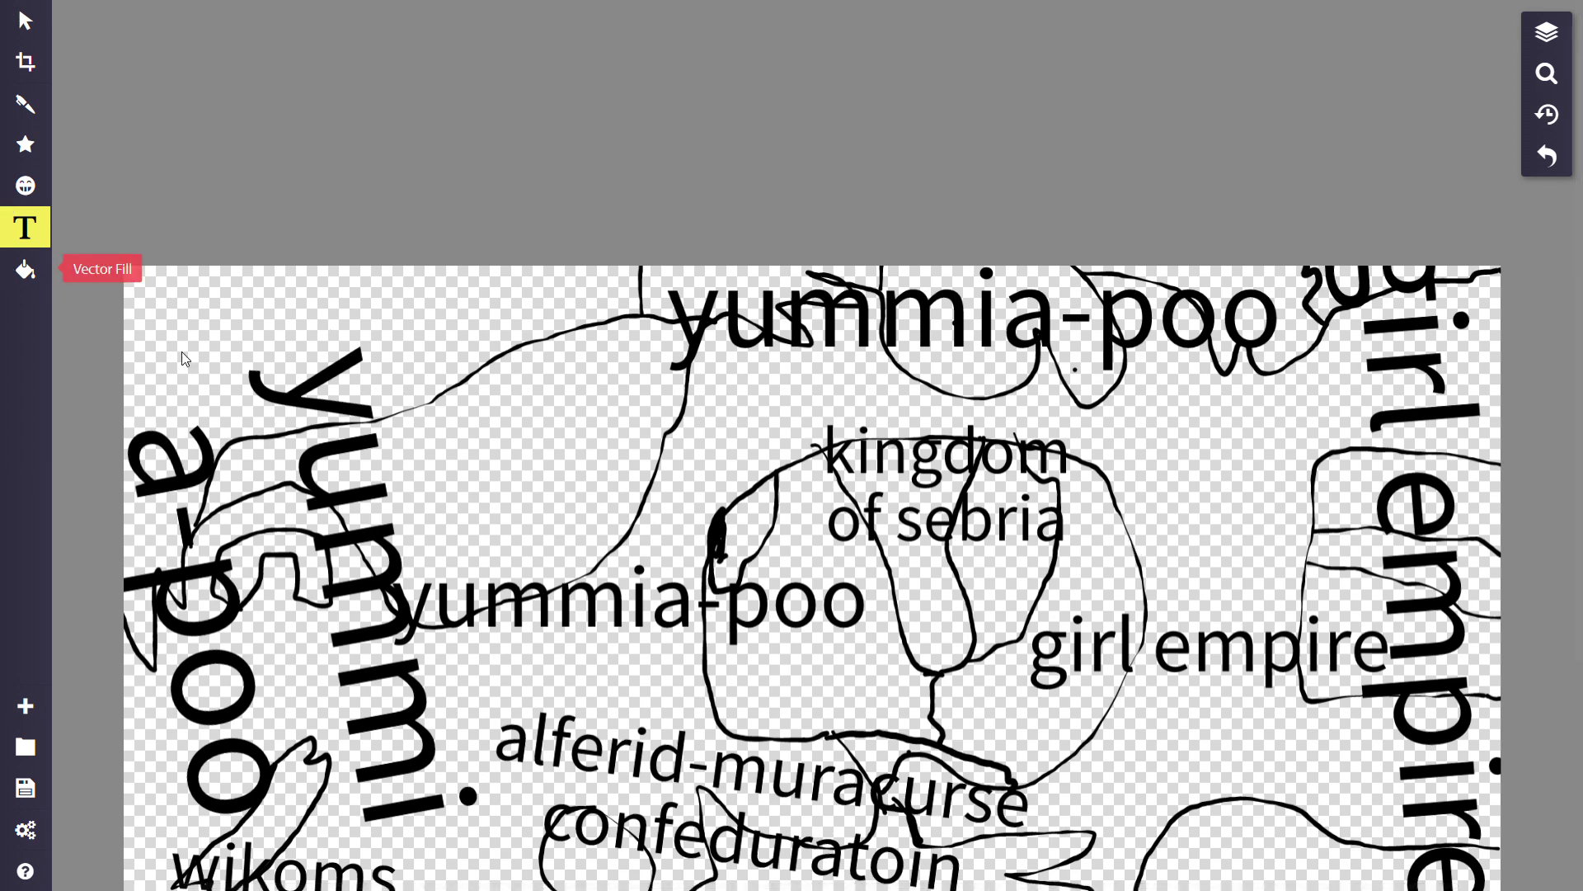
Draw pen strokes across 'girl' and near 'of sebria', then undo them.
{"action": "left_click", "coordinate": [25, 104]}
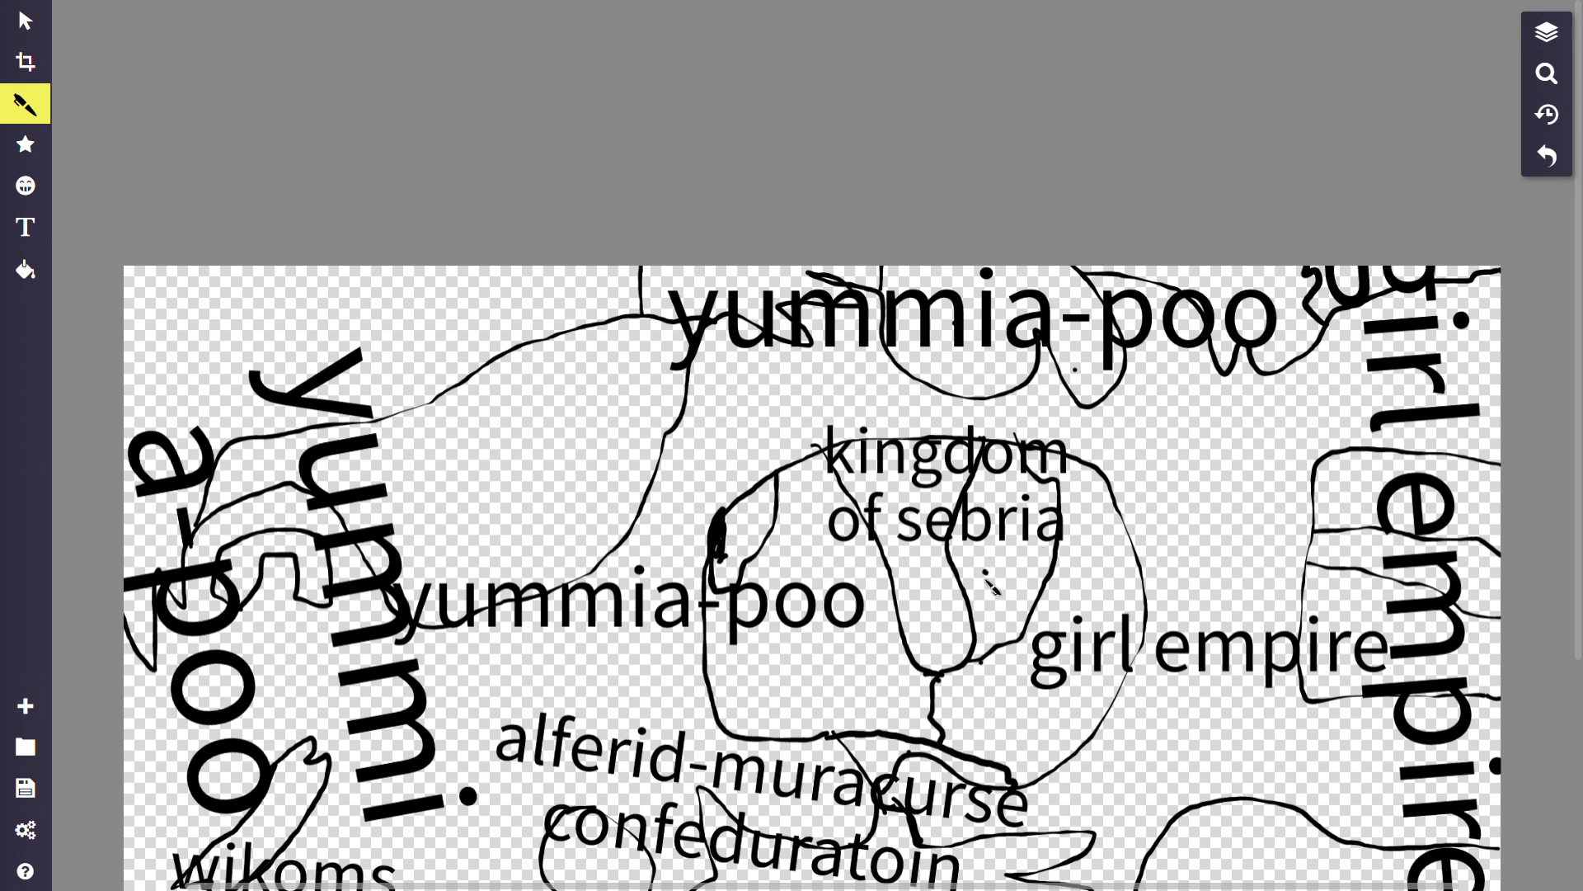
{"action": "left_click_drag", "start_coordinate": [973, 660], "coordinate": [1130, 668]}
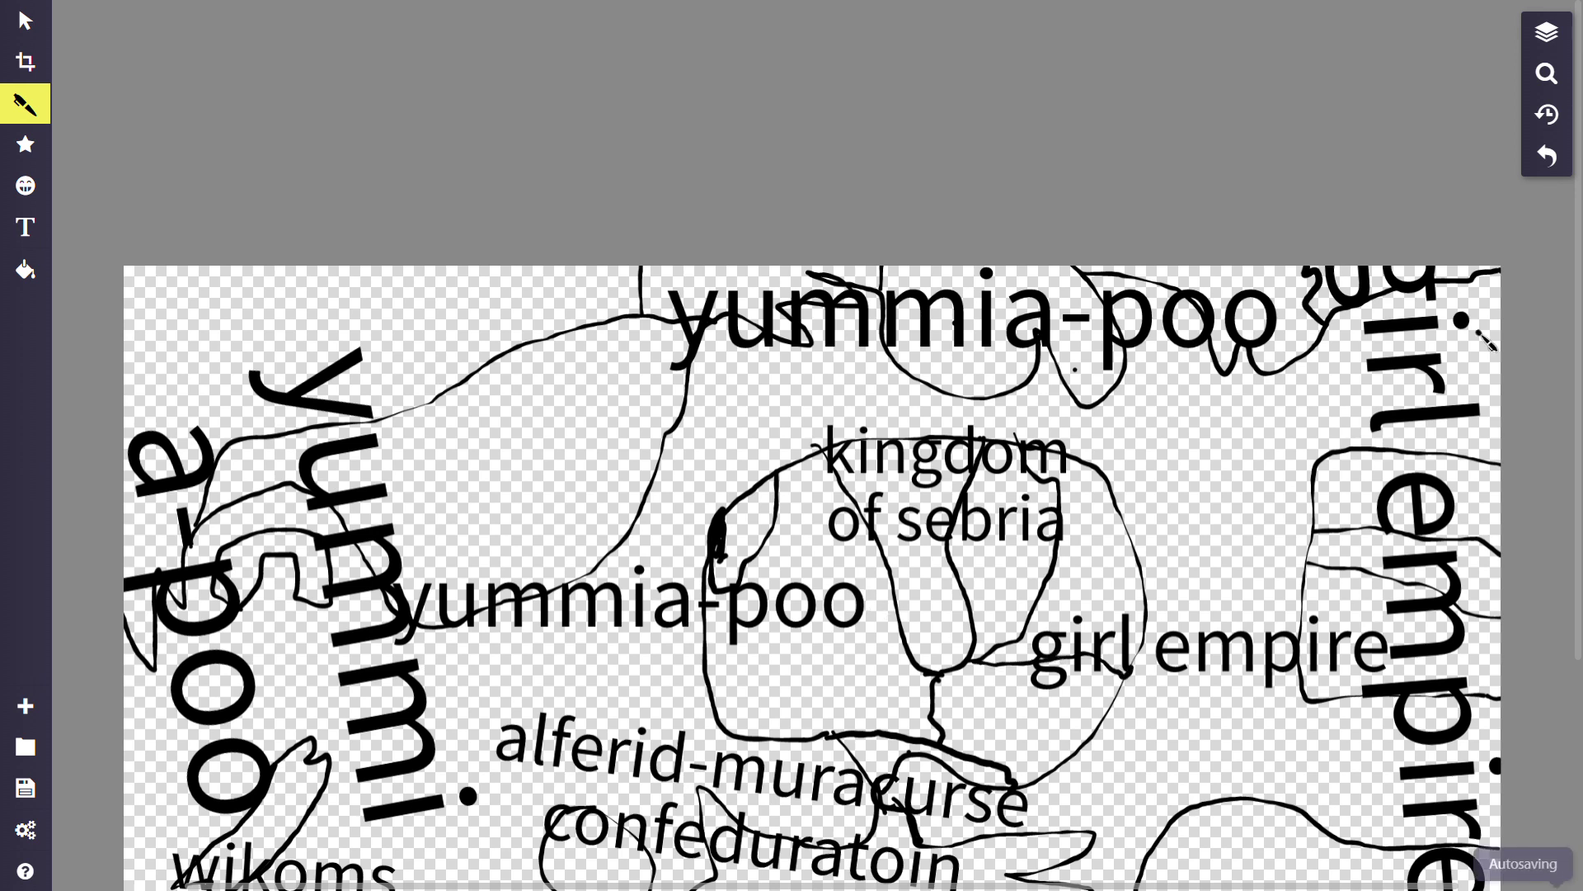
{"action": "left_click", "coordinate": [1547, 155]}
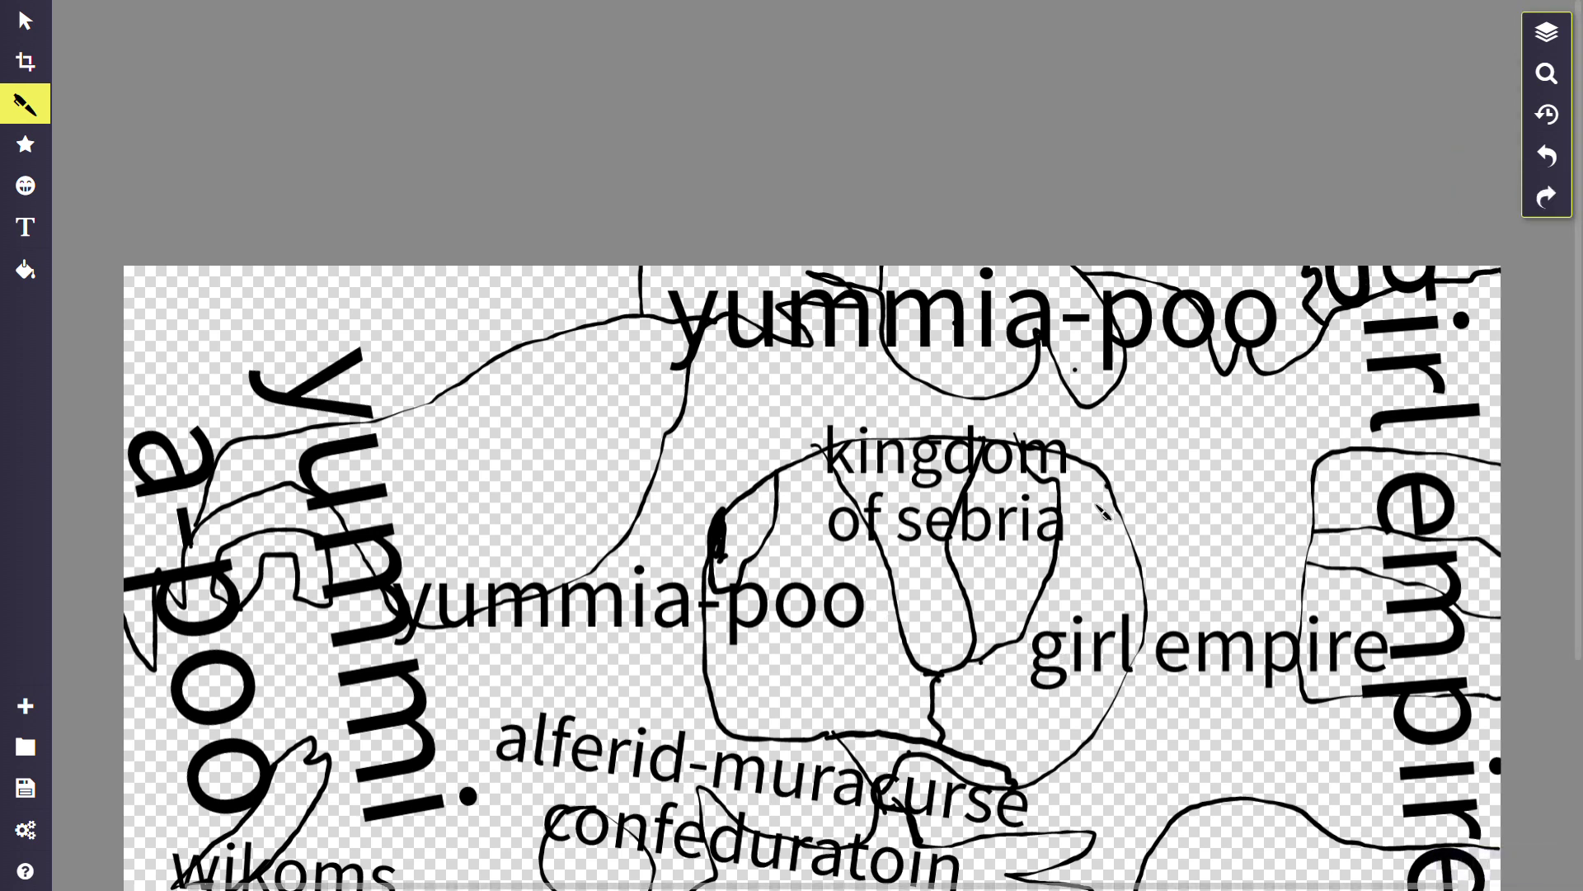
{"action": "left_click_drag", "start_coordinate": [1059, 516], "coordinate": [1121, 510]}
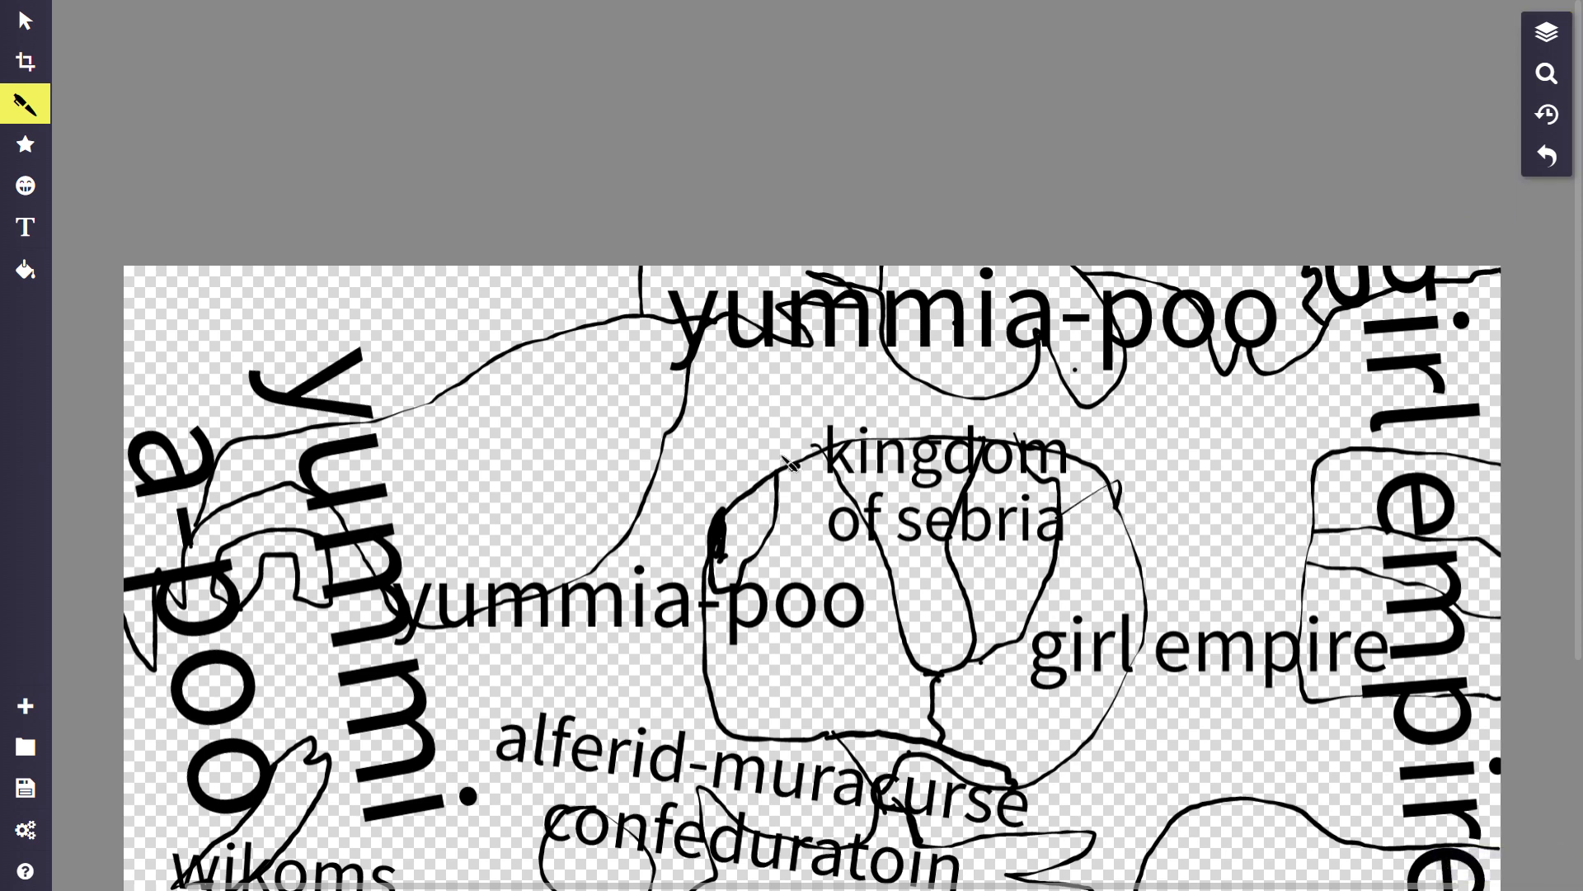
{"action": "left_click_drag", "start_coordinate": [858, 498], "coordinate": [773, 496]}
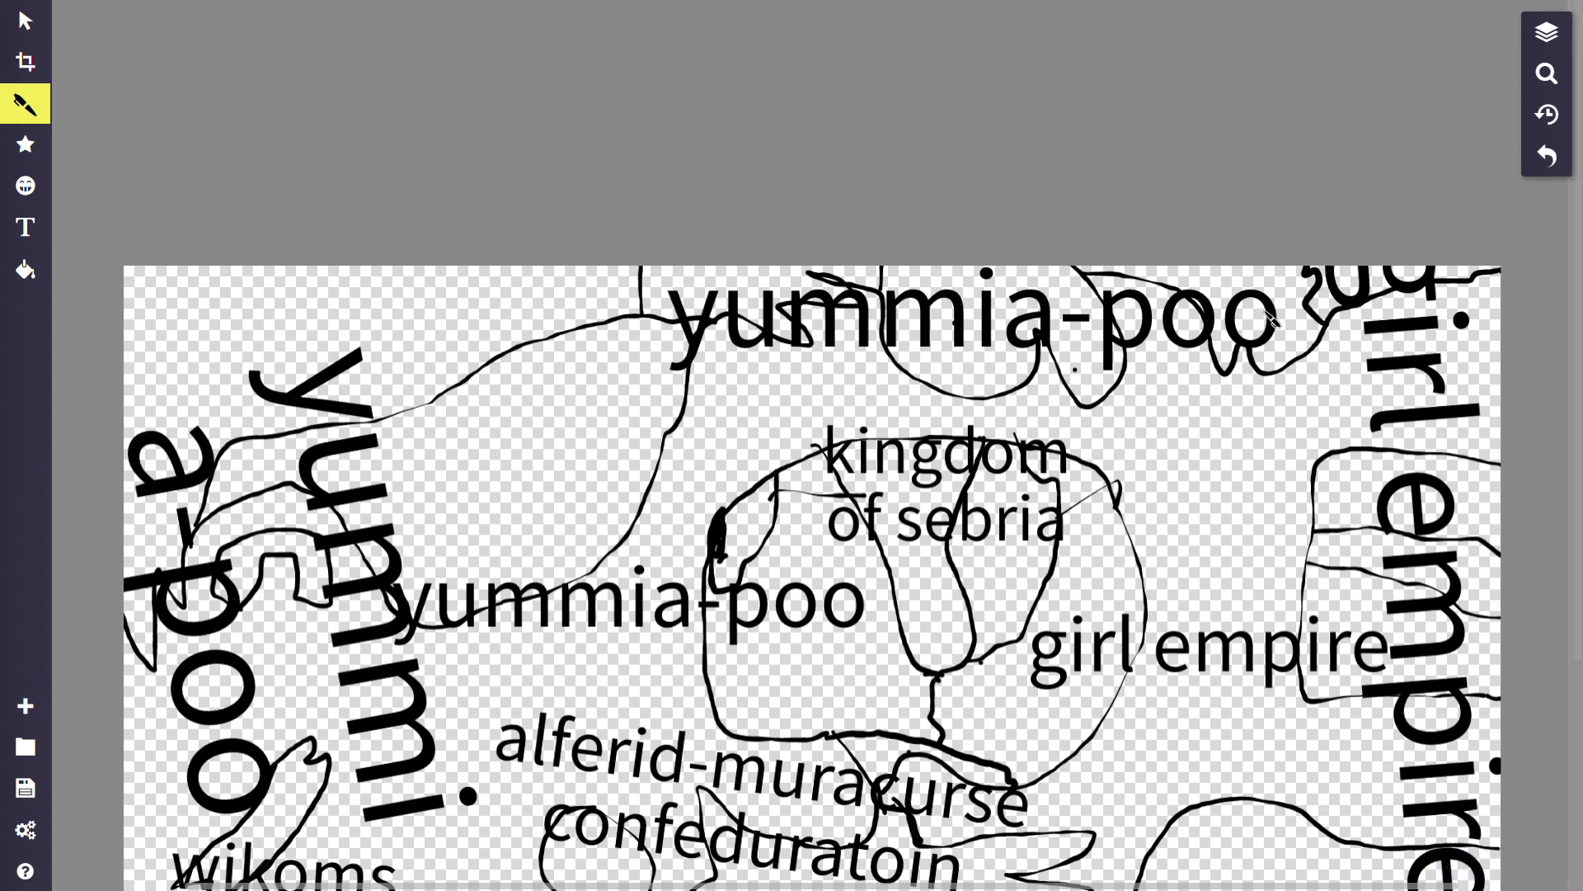
{"action": "left_click", "coordinate": [1547, 156]}
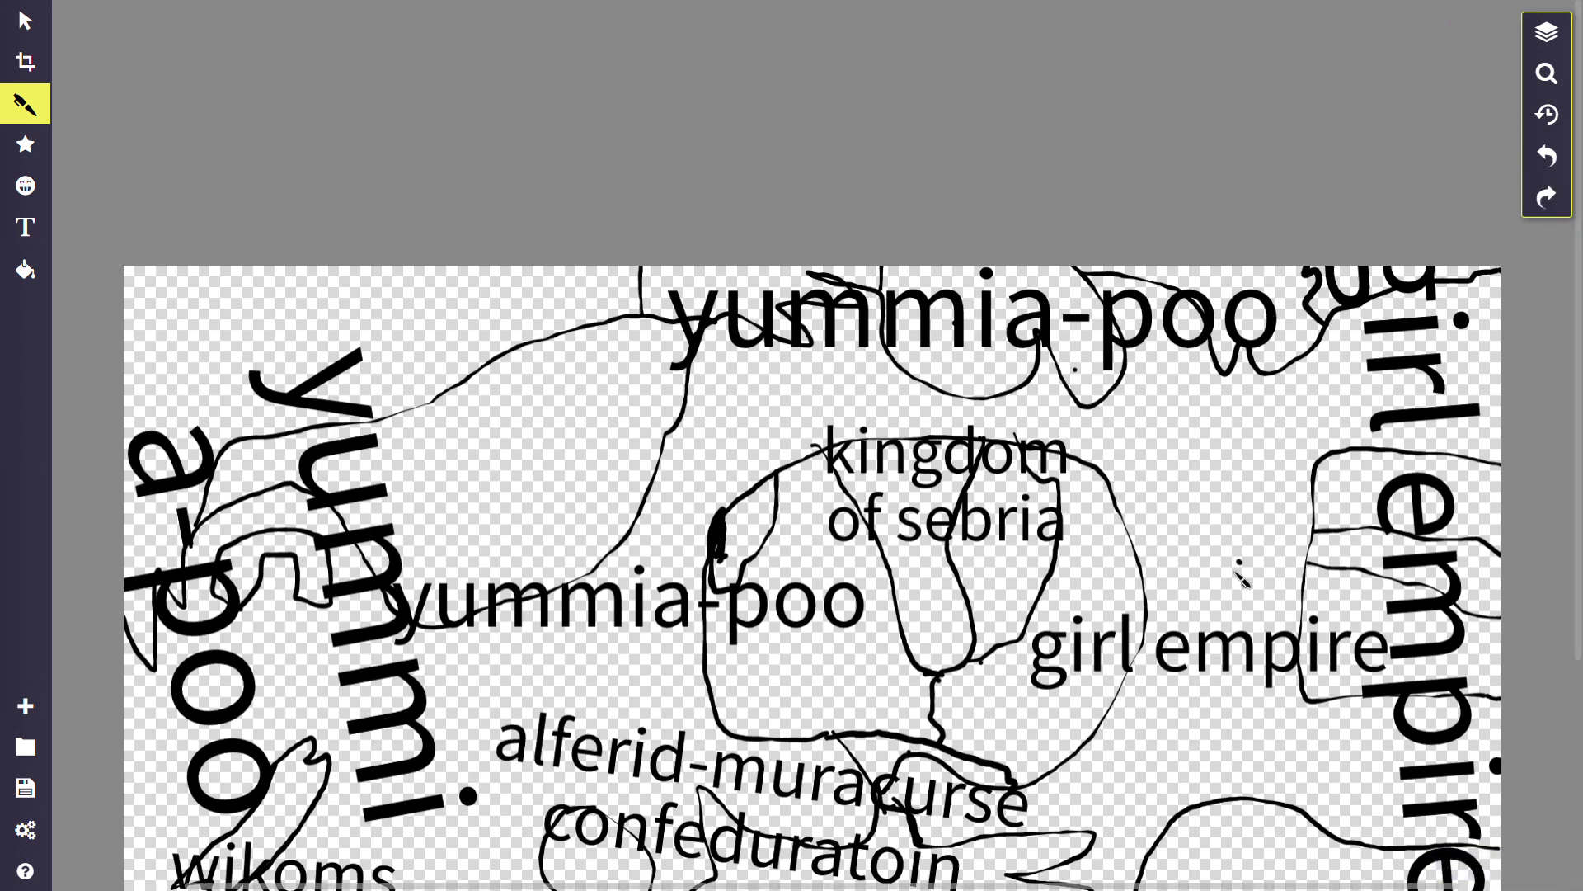
Draw two short strokes near 'girl empire', undo them, and remove the restored placeholder.
{"action": "left_click_drag", "start_coordinate": [1163, 600], "coordinate": [1128, 637]}
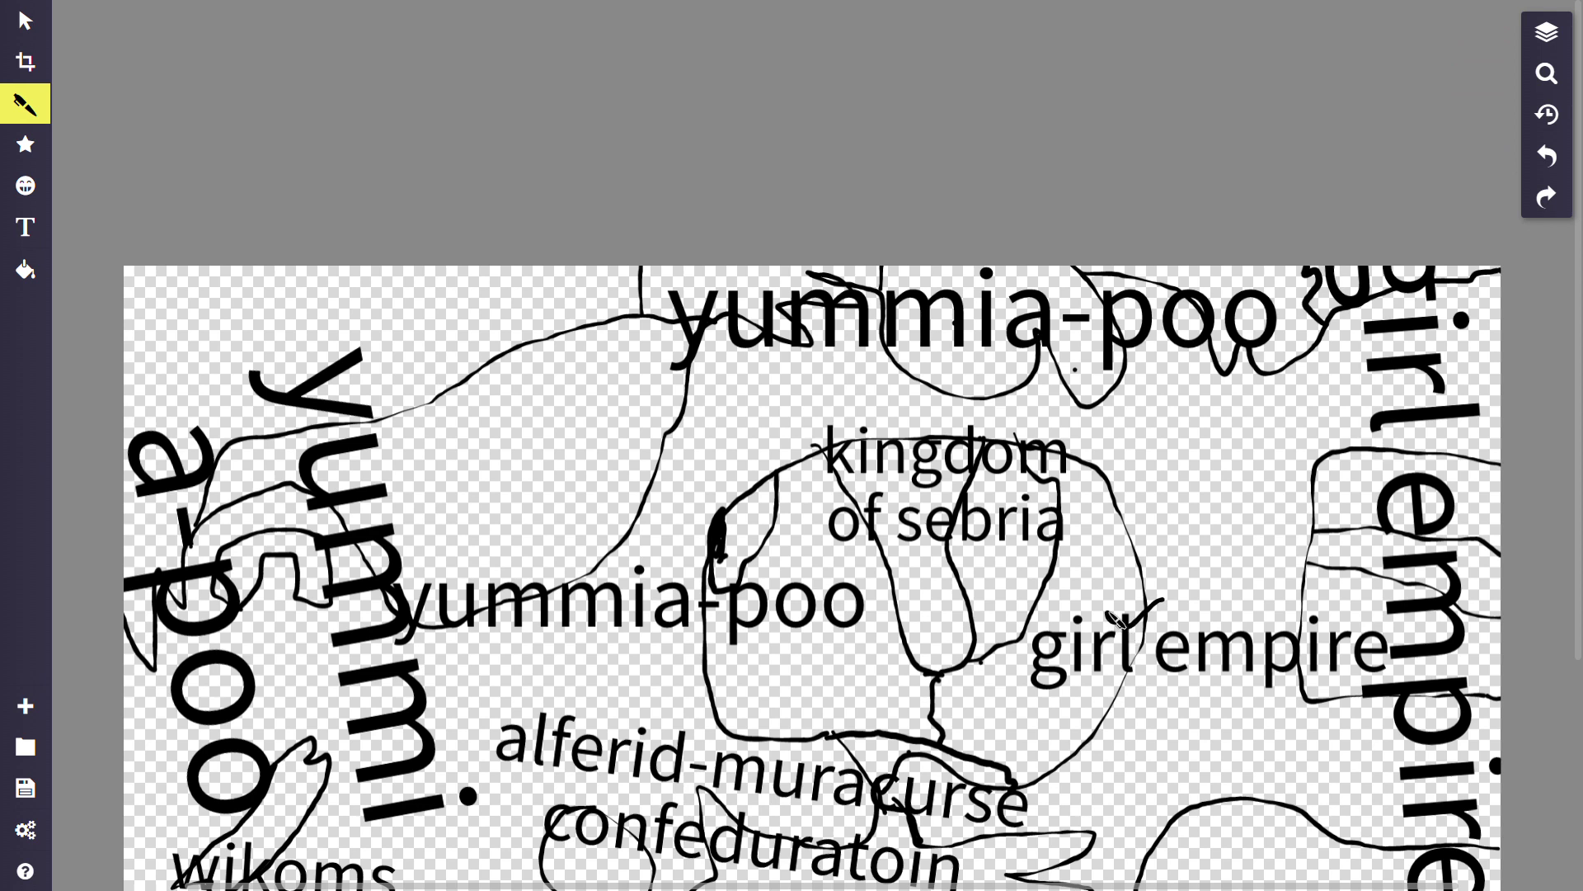
{"action": "left_click_drag", "start_coordinate": [961, 665], "coordinate": [957, 636]}
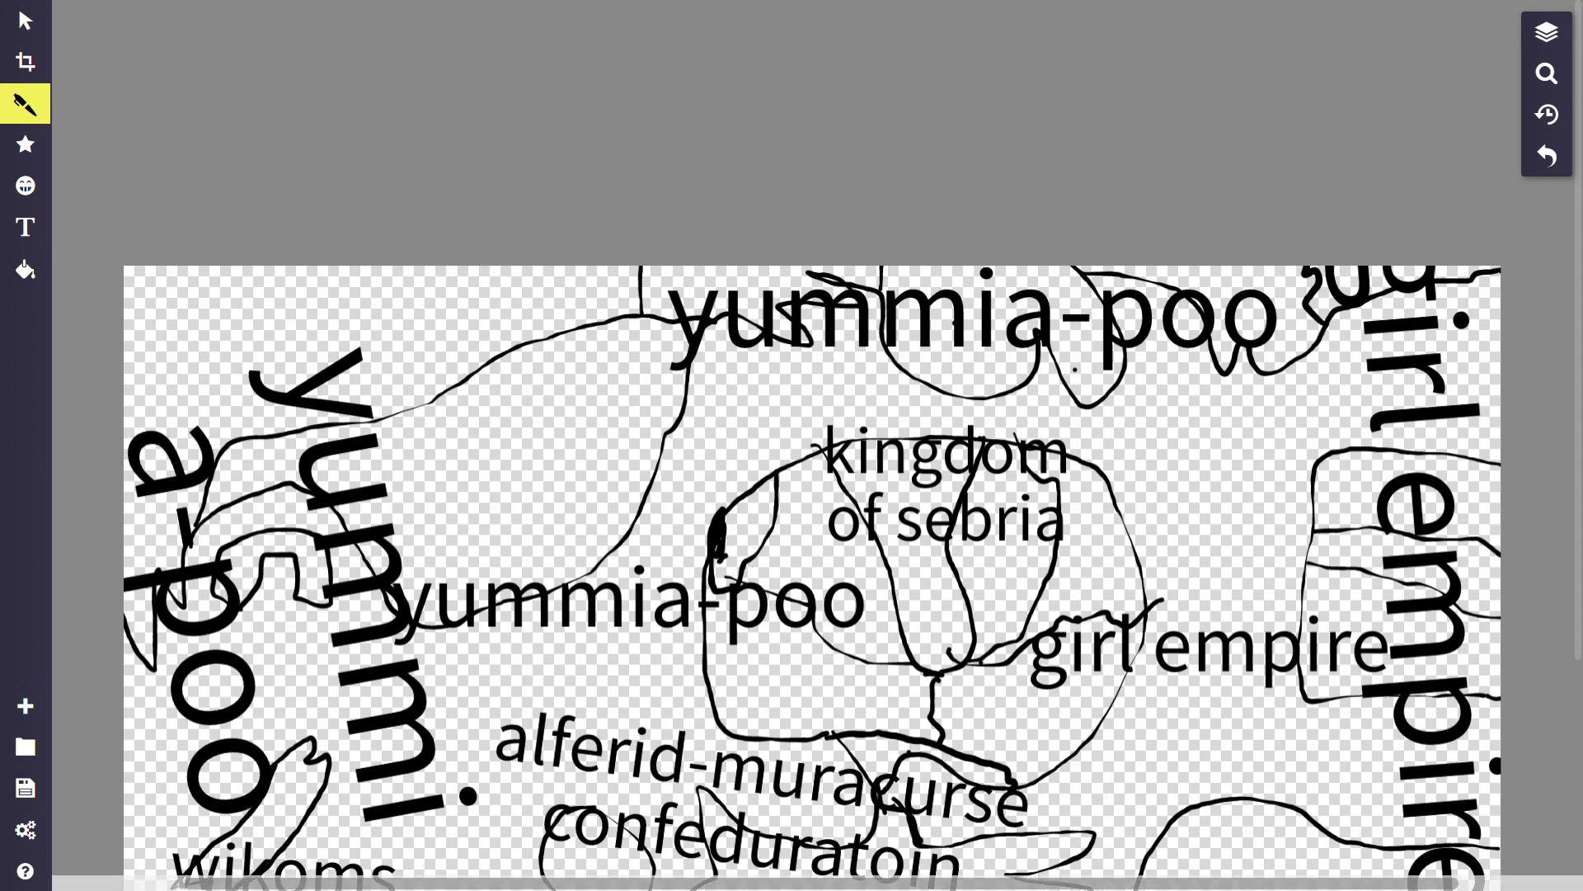
{"action": "left_click", "coordinate": [1545, 159]}
{"action": "left_click", "coordinate": [1545, 161]}
{"action": "left_click", "coordinate": [1545, 169]}
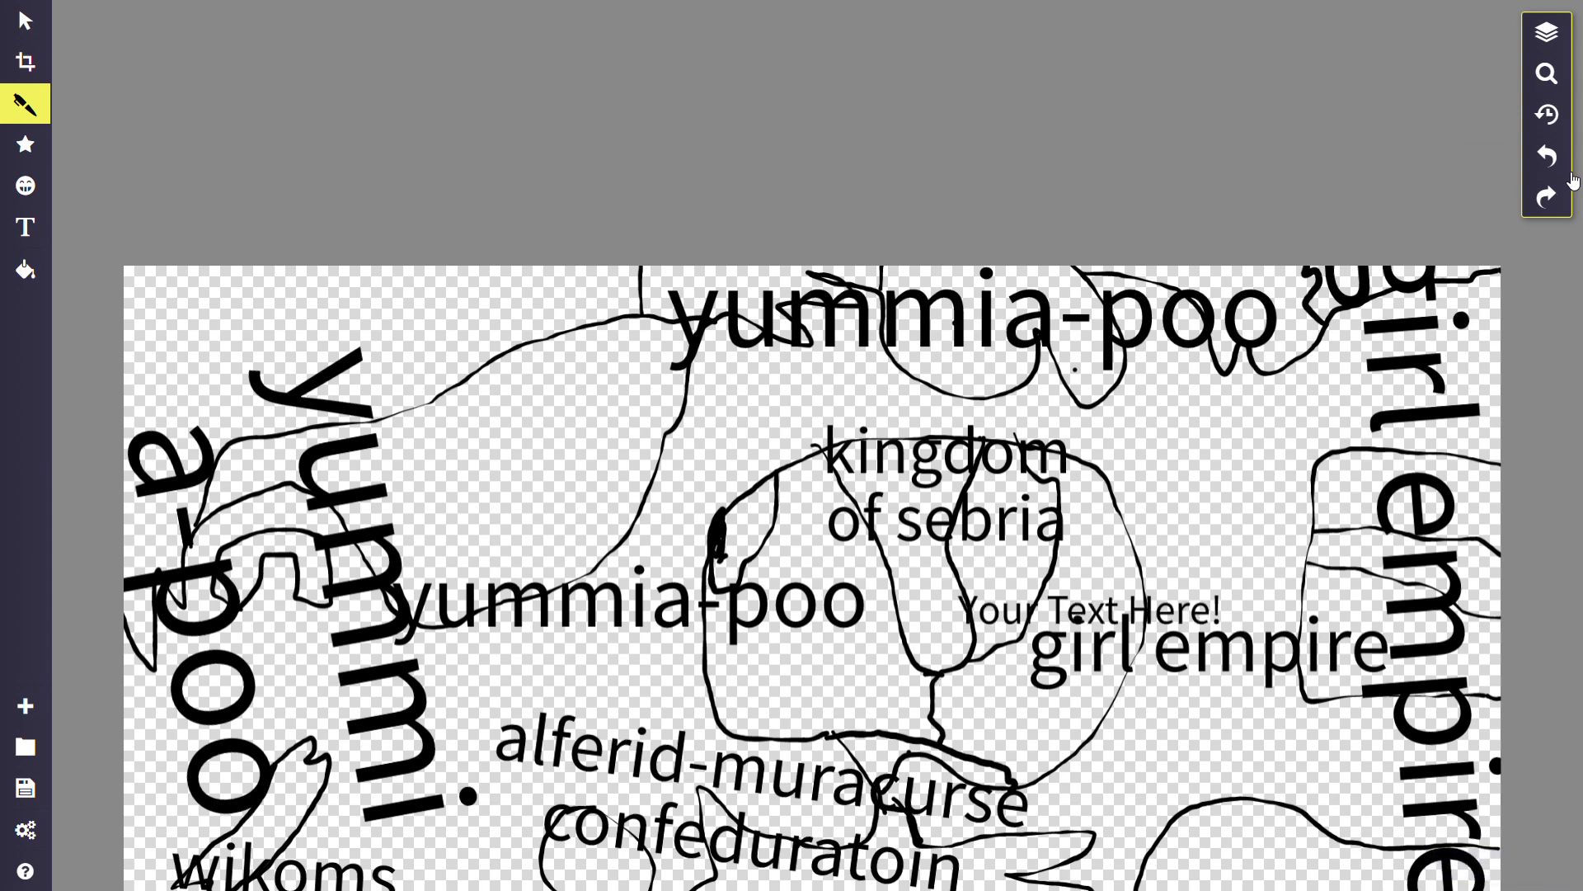
{"action": "left_click", "coordinate": [1546, 196]}
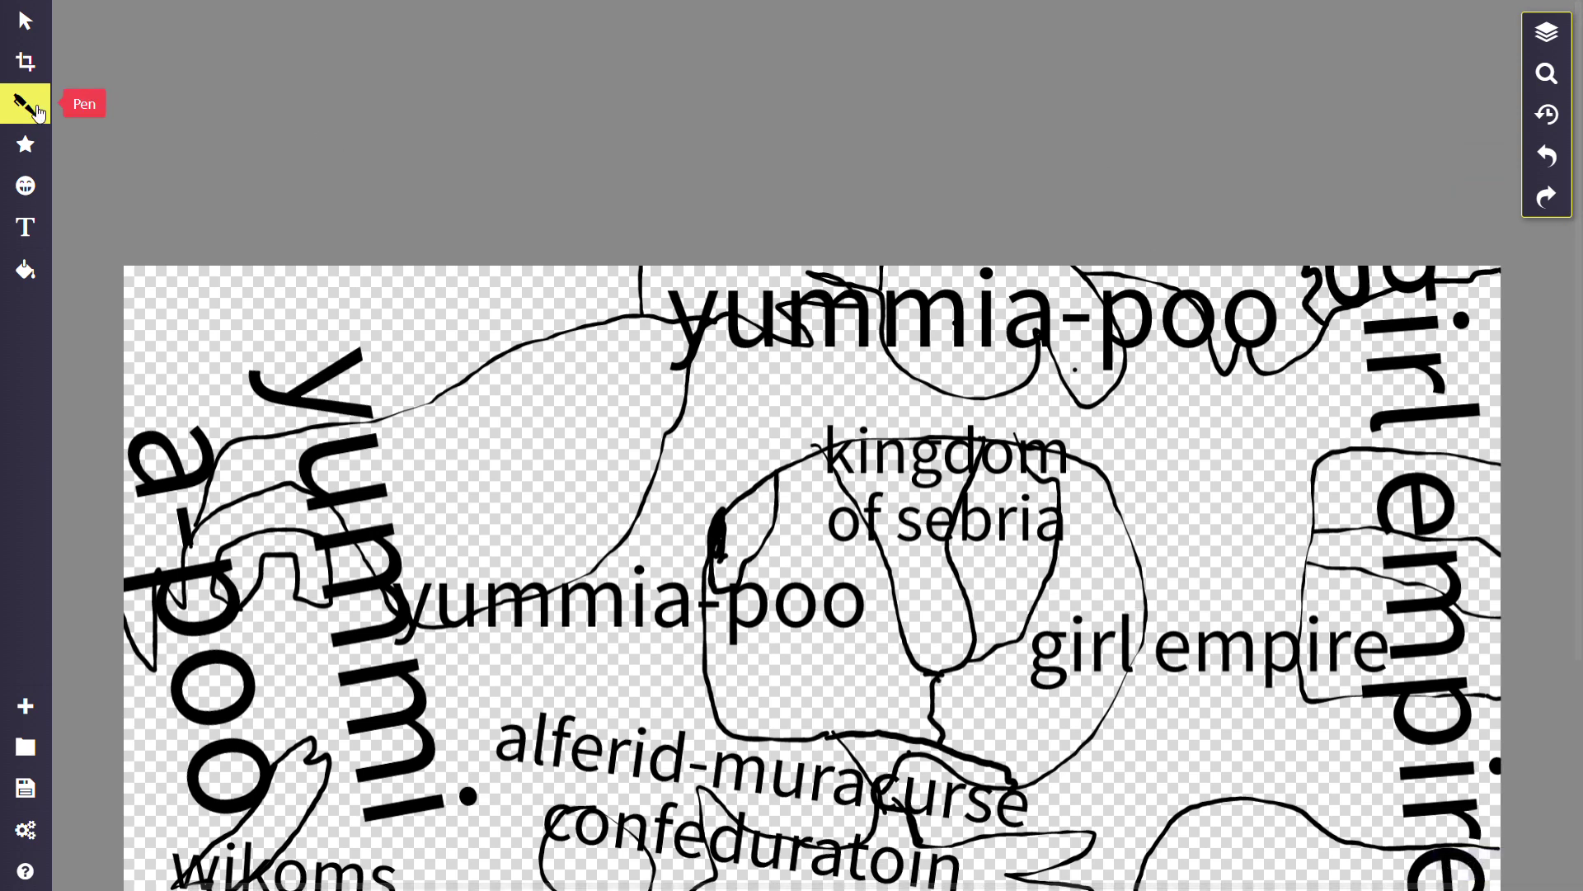
Delete 'yummia-poo' and 'girl empire', then move 'kingdom of sebria' down-left and enlarge it.
{"action": "left_click", "coordinate": [24, 227]}
{"action": "left_click", "coordinate": [652, 602]}
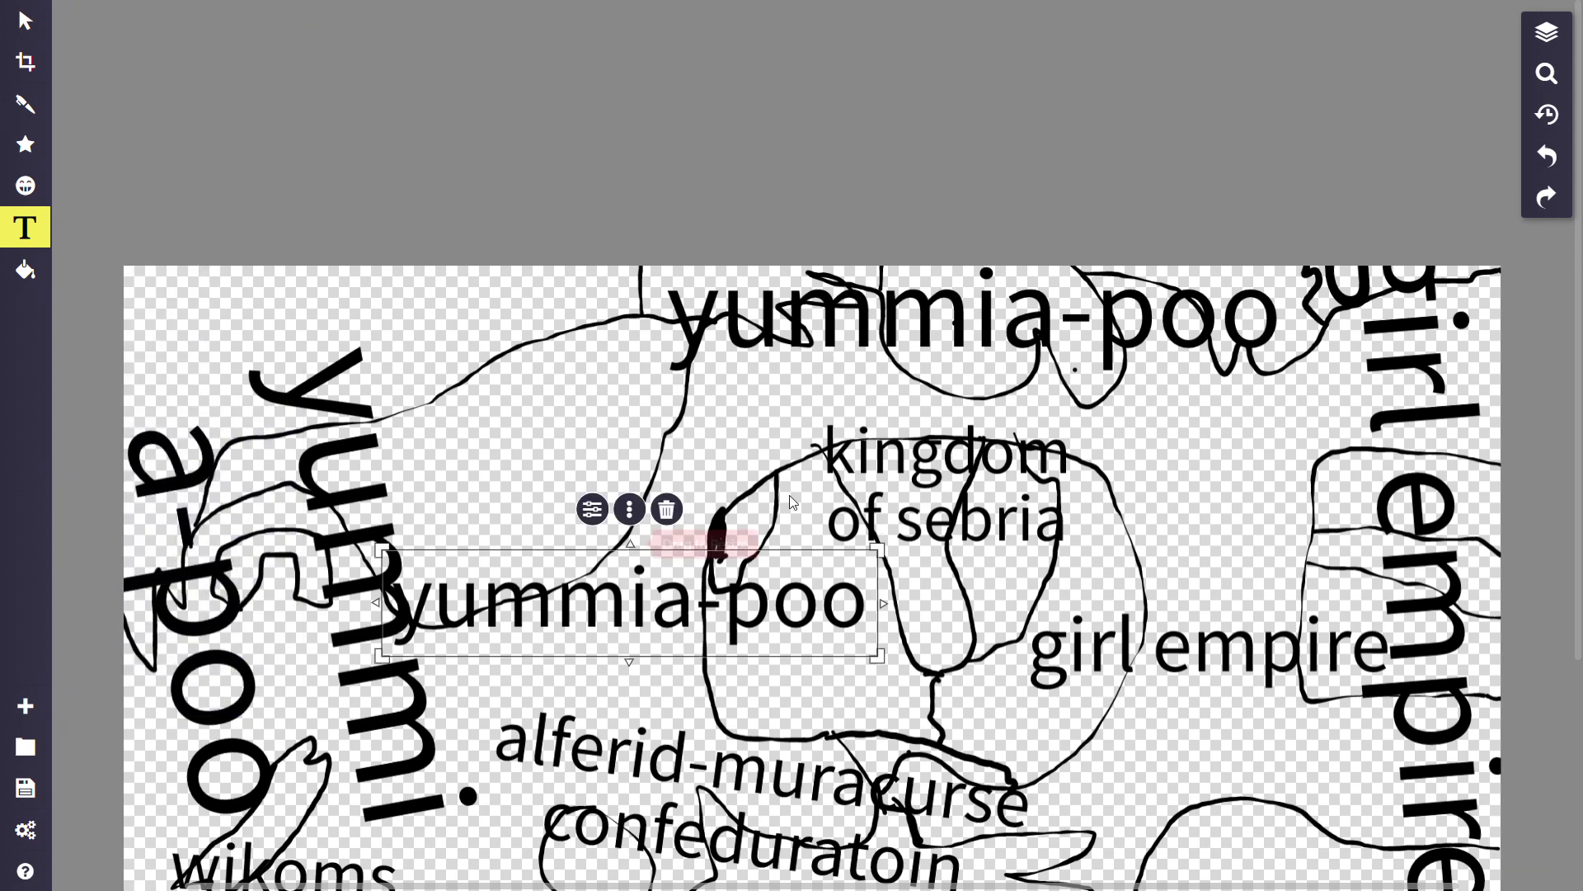
{"action": "left_click", "coordinate": [665, 509]}
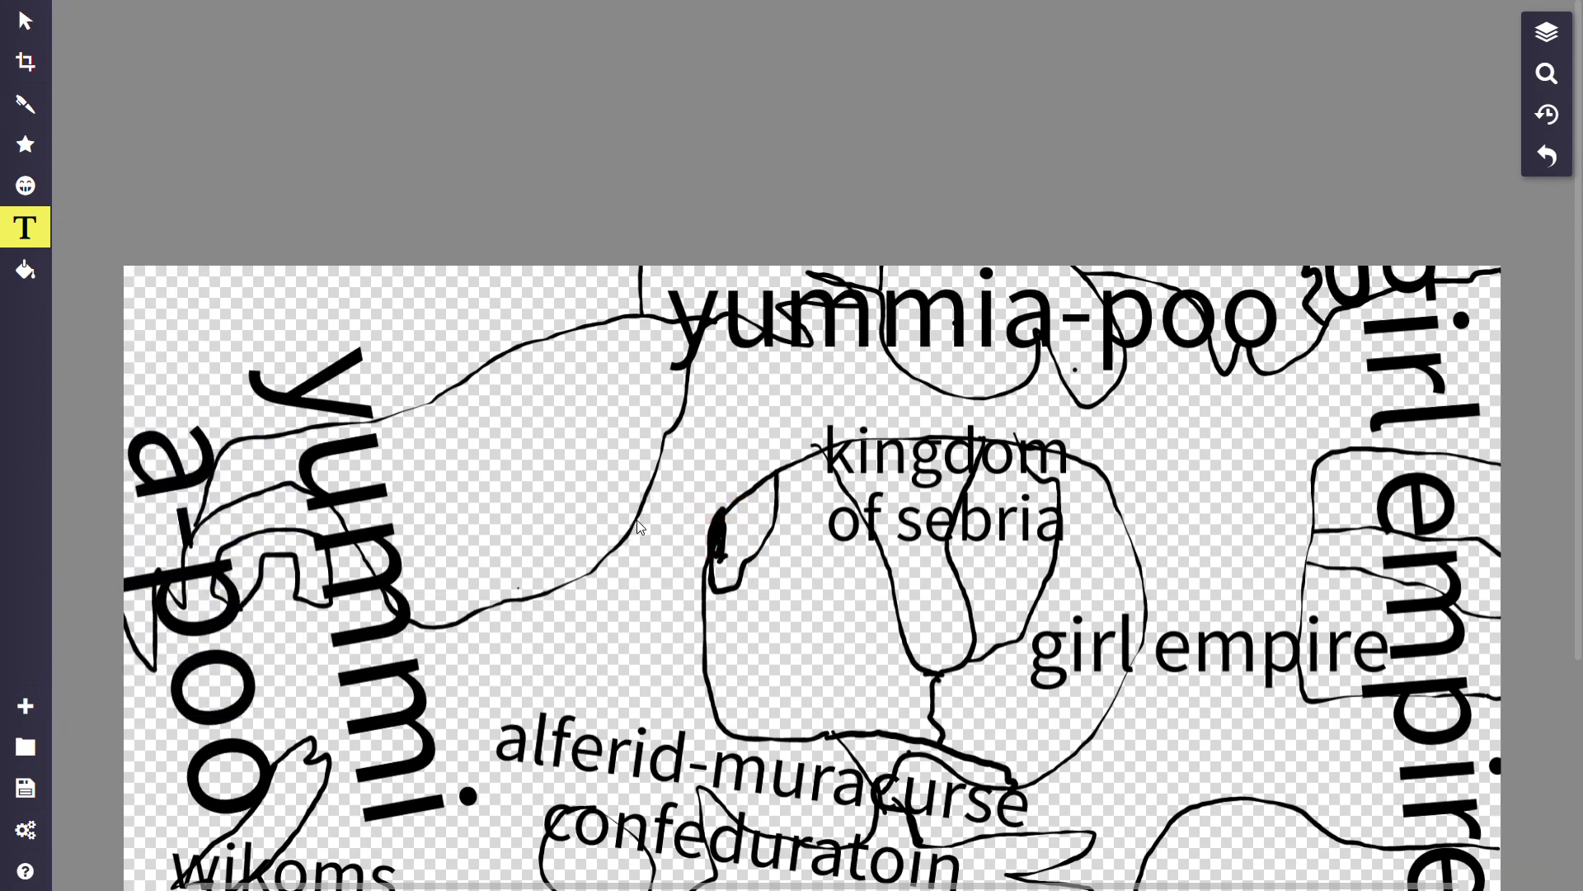
{"action": "left_click", "coordinate": [1124, 639]}
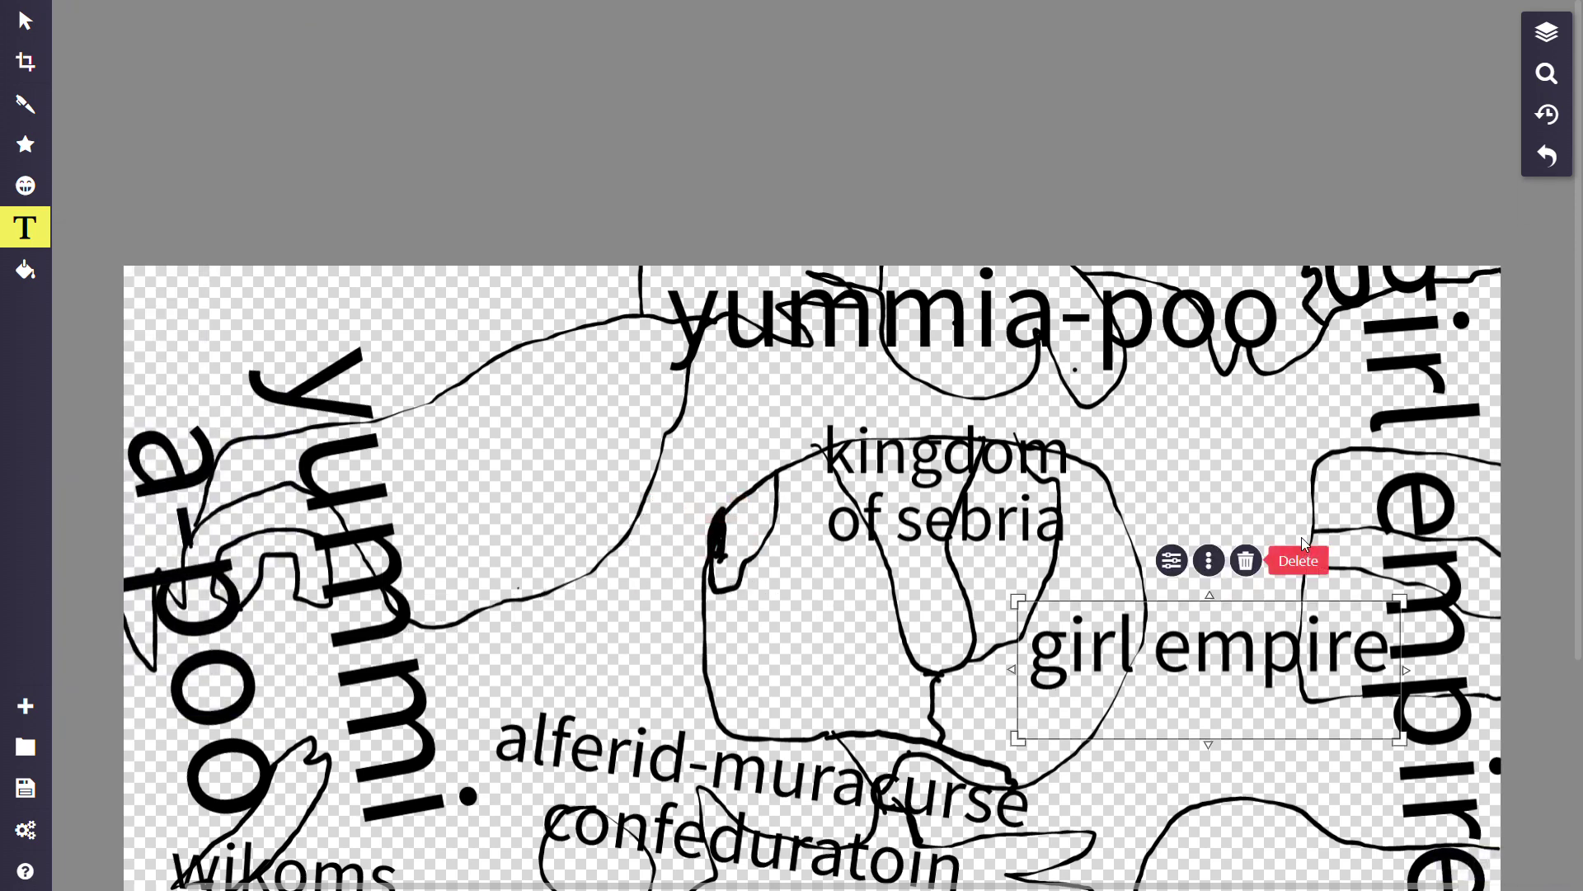
{"action": "left_click", "coordinate": [1275, 553]}
{"action": "left_click", "coordinate": [1264, 687]}
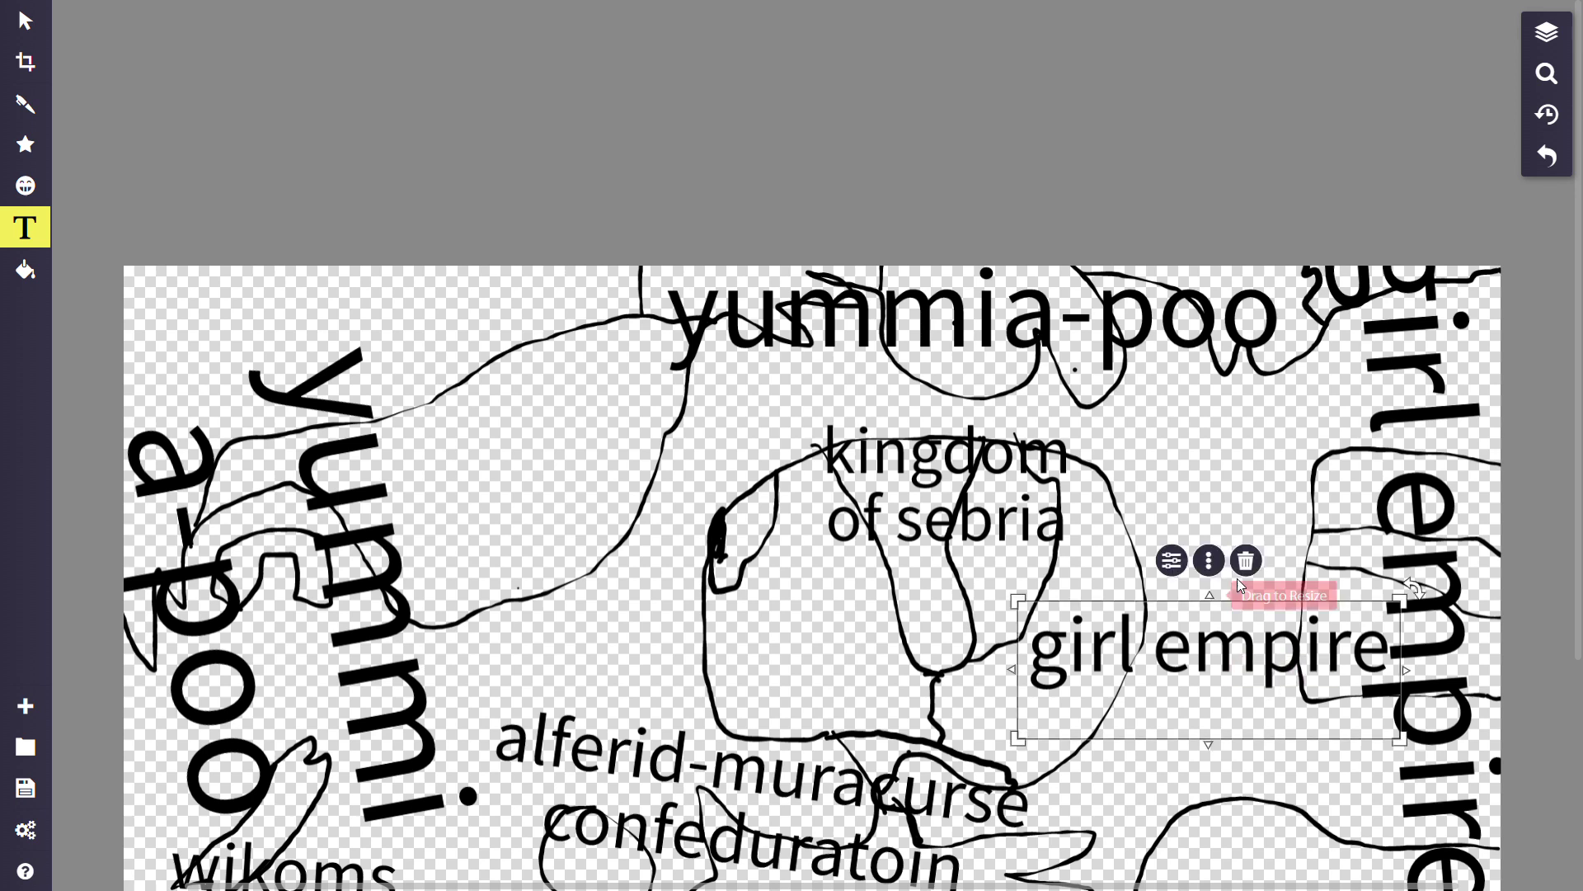
{"action": "left_click", "coordinate": [1260, 565]}
{"action": "left_click_drag", "start_coordinate": [940, 519], "coordinate": [824, 639]}
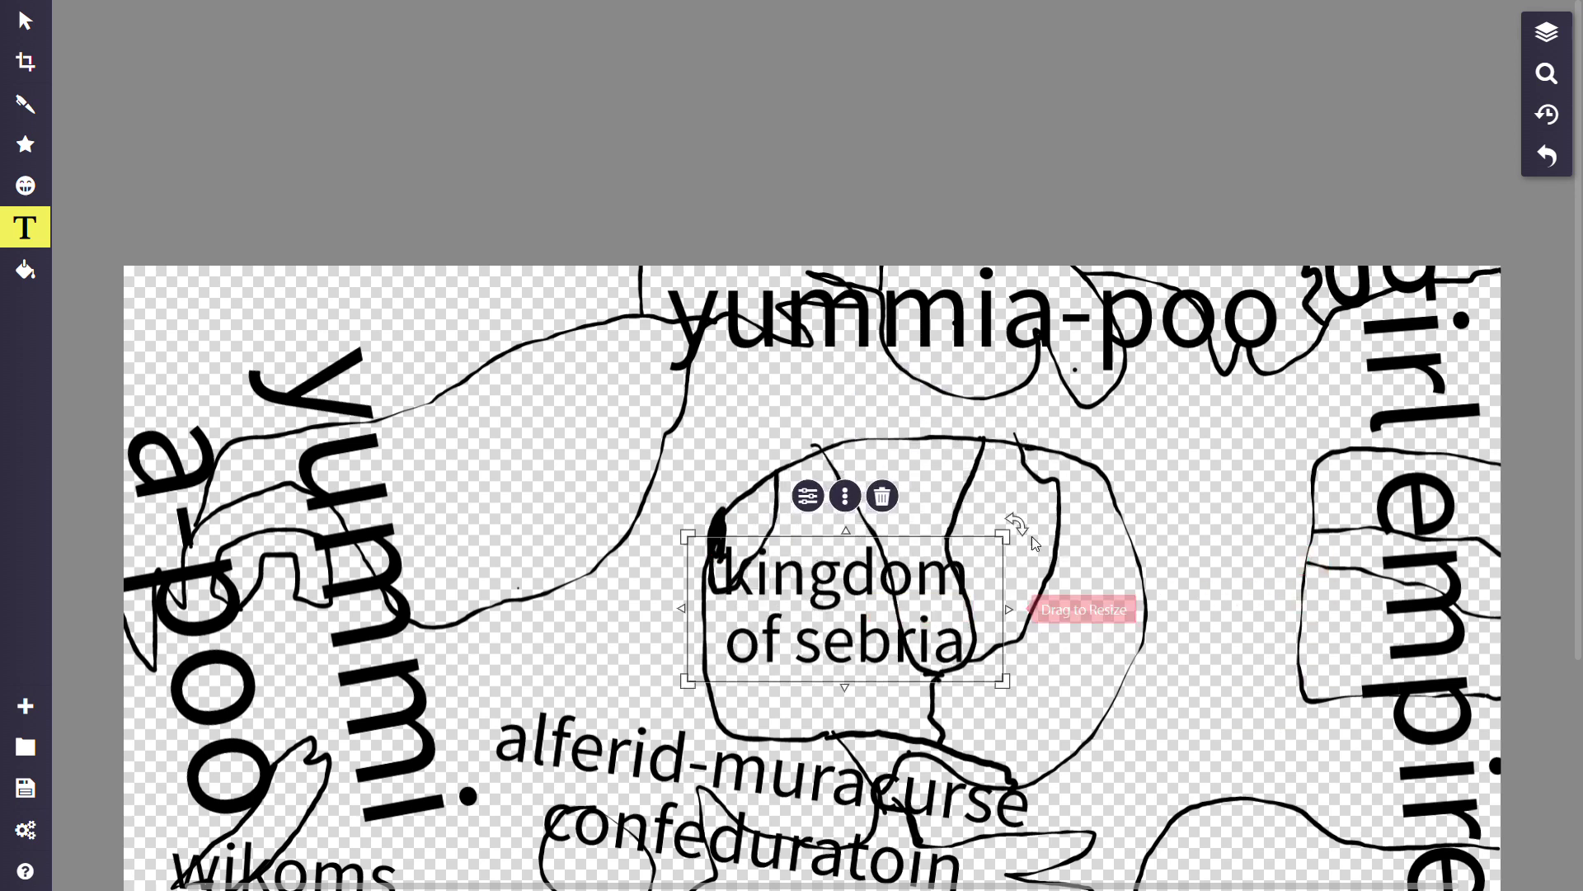
{"action": "left_click_drag", "start_coordinate": [1007, 526], "coordinate": [1168, 415]}
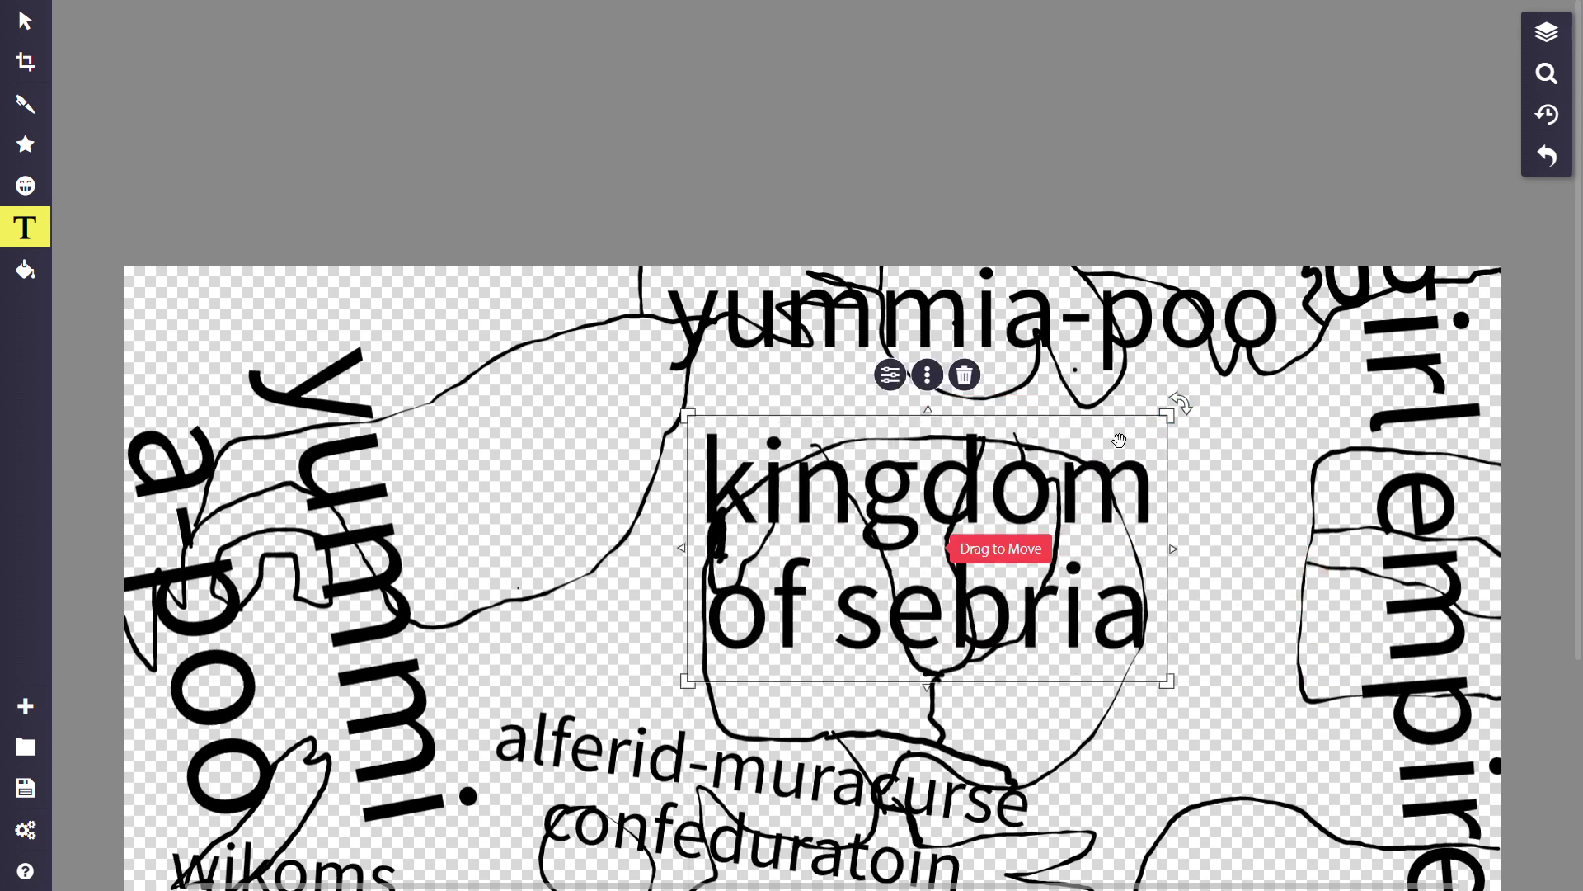
Pan the map, then rotate 'kingdom of sebria' to 354° and raise it.
{"action": "left_click", "coordinate": [575, 485]}
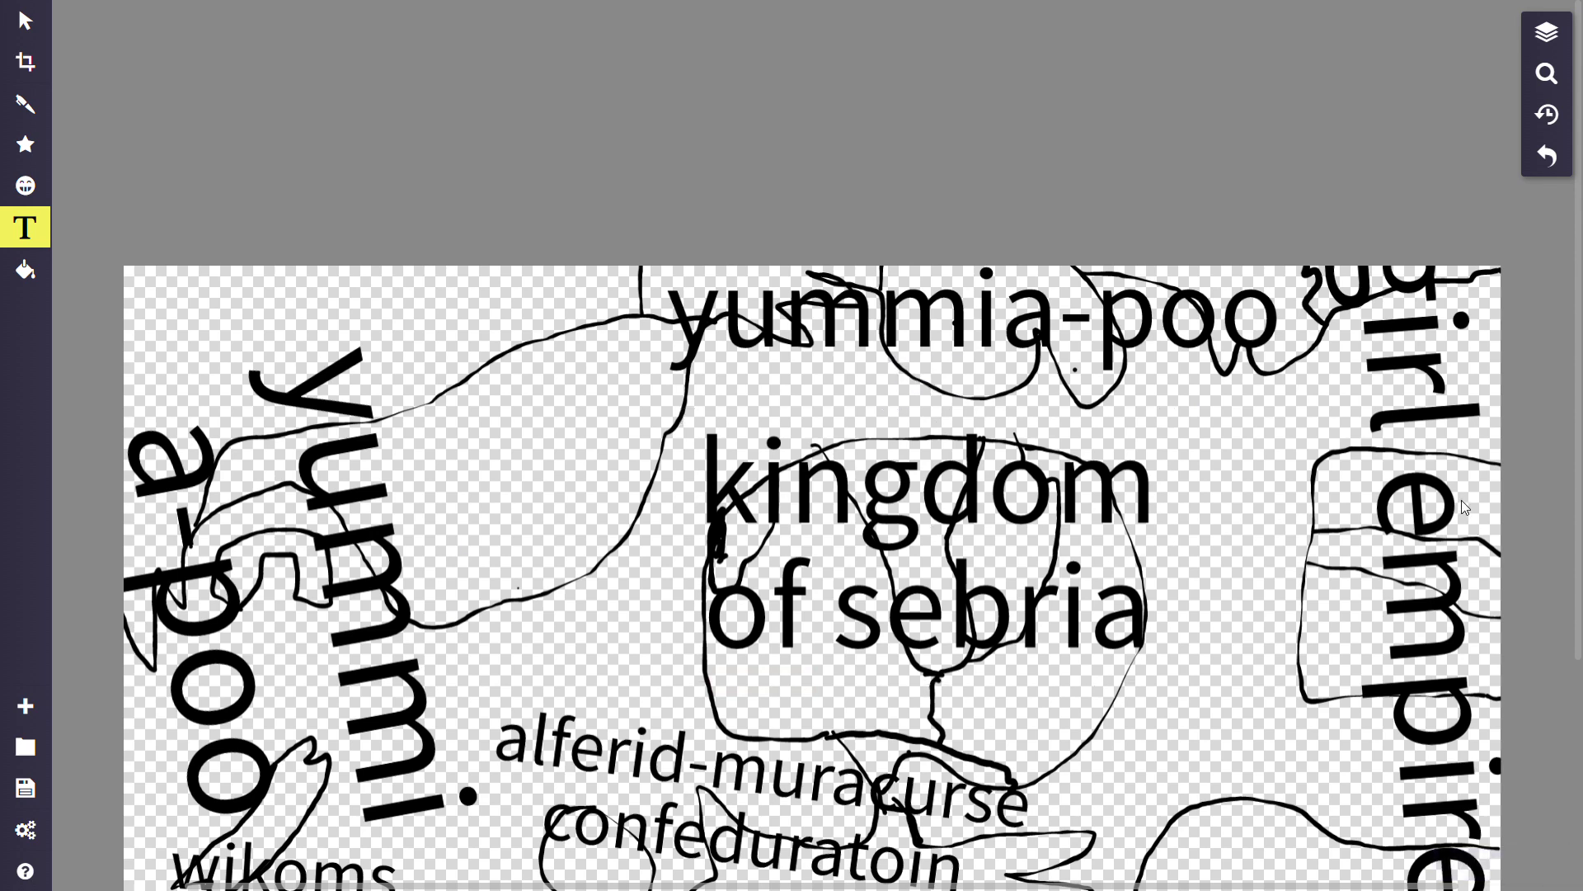
{"action": "left_click", "coordinate": [1546, 73]}
{"action": "left_click_drag", "start_coordinate": [651, 579], "coordinate": [615, 424]}
{"action": "left_click", "coordinate": [25, 185]}
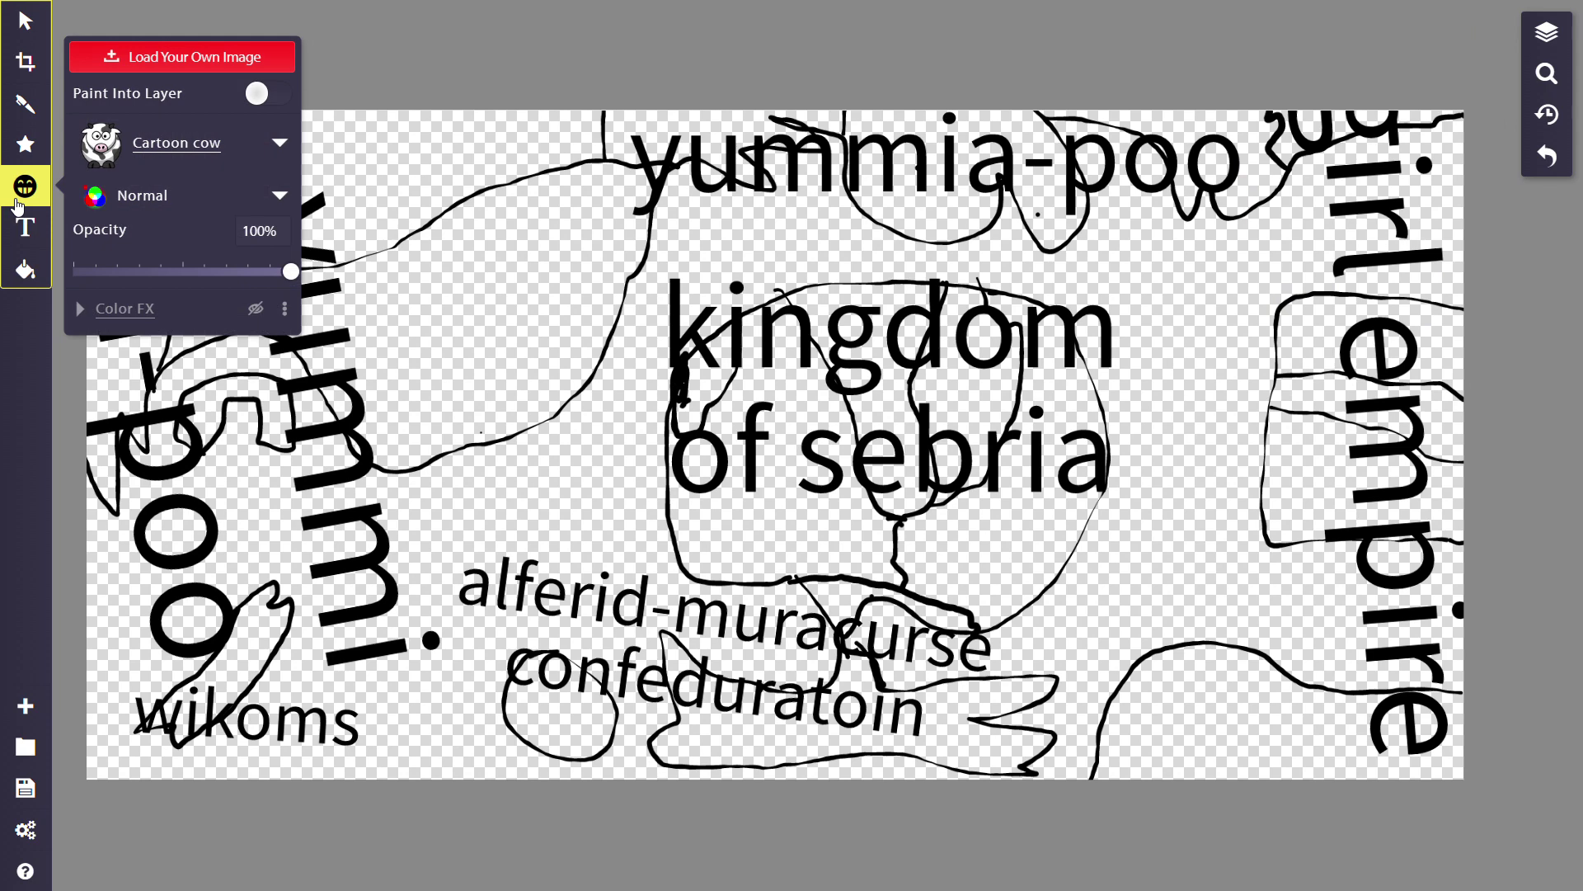
{"action": "left_click", "coordinate": [26, 225]}
{"action": "mouse_move", "coordinate": [989, 477]}
{"action": "left_mouse_down"}
{"action": "mouse_move", "coordinate": [948, 632]}
{"action": "mouse_move", "coordinate": [946, 610]}
{"action": "left_mouse_up"}
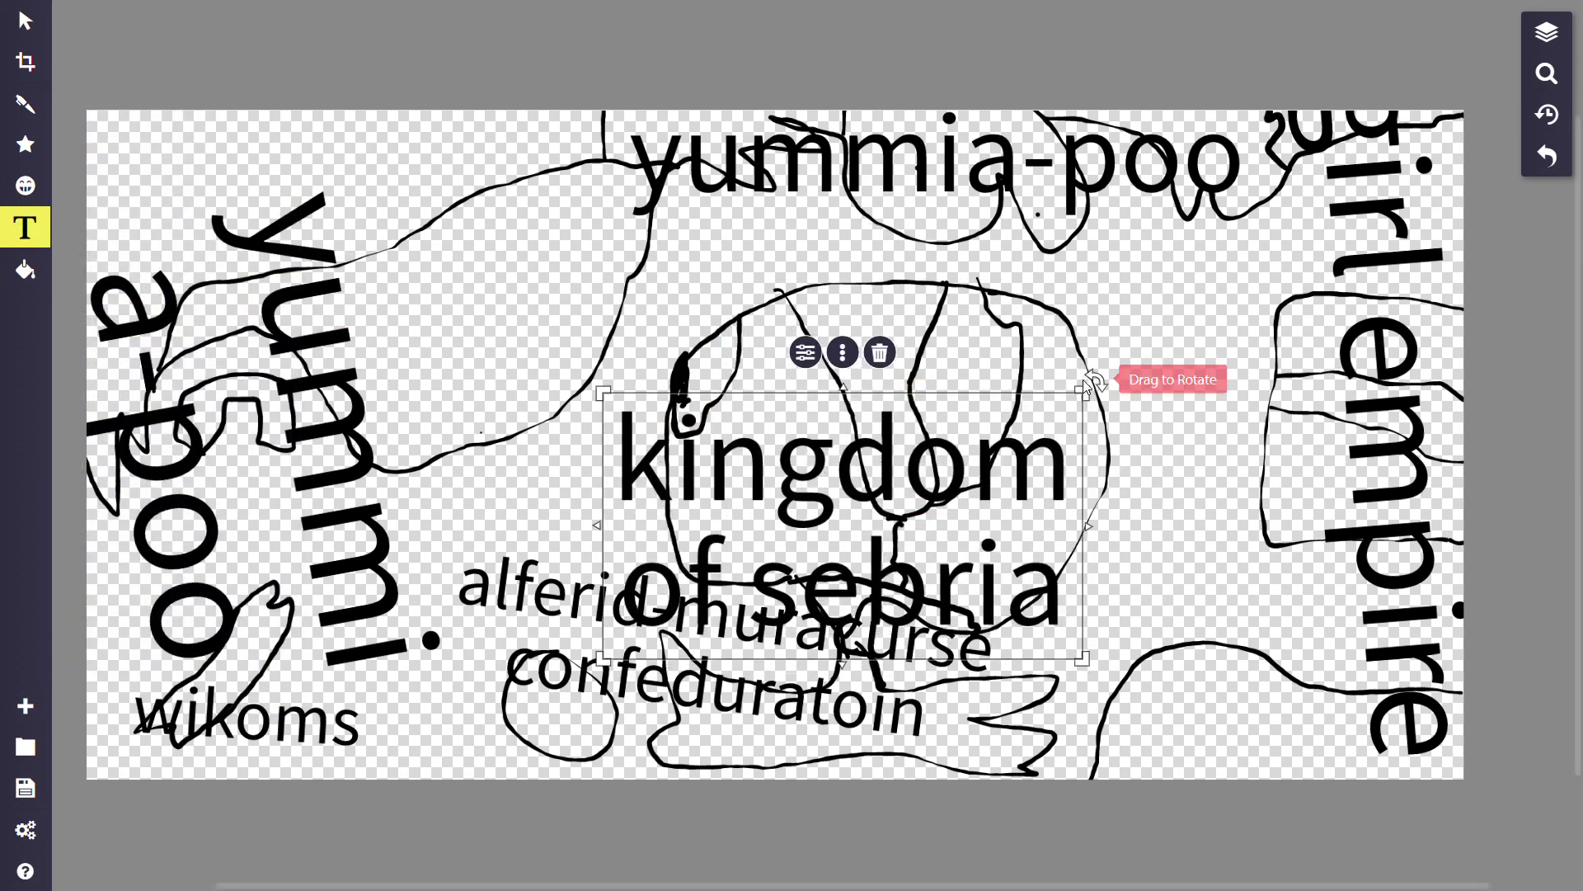
{"action": "left_click_drag", "start_coordinate": [1090, 378], "coordinate": [1089, 346]}
{"action": "mouse_move", "coordinate": [946, 528]}
{"action": "left_mouse_down"}
{"action": "mouse_move", "coordinate": [938, 480]}
{"action": "mouse_move", "coordinate": [950, 489]}
{"action": "left_mouse_up"}
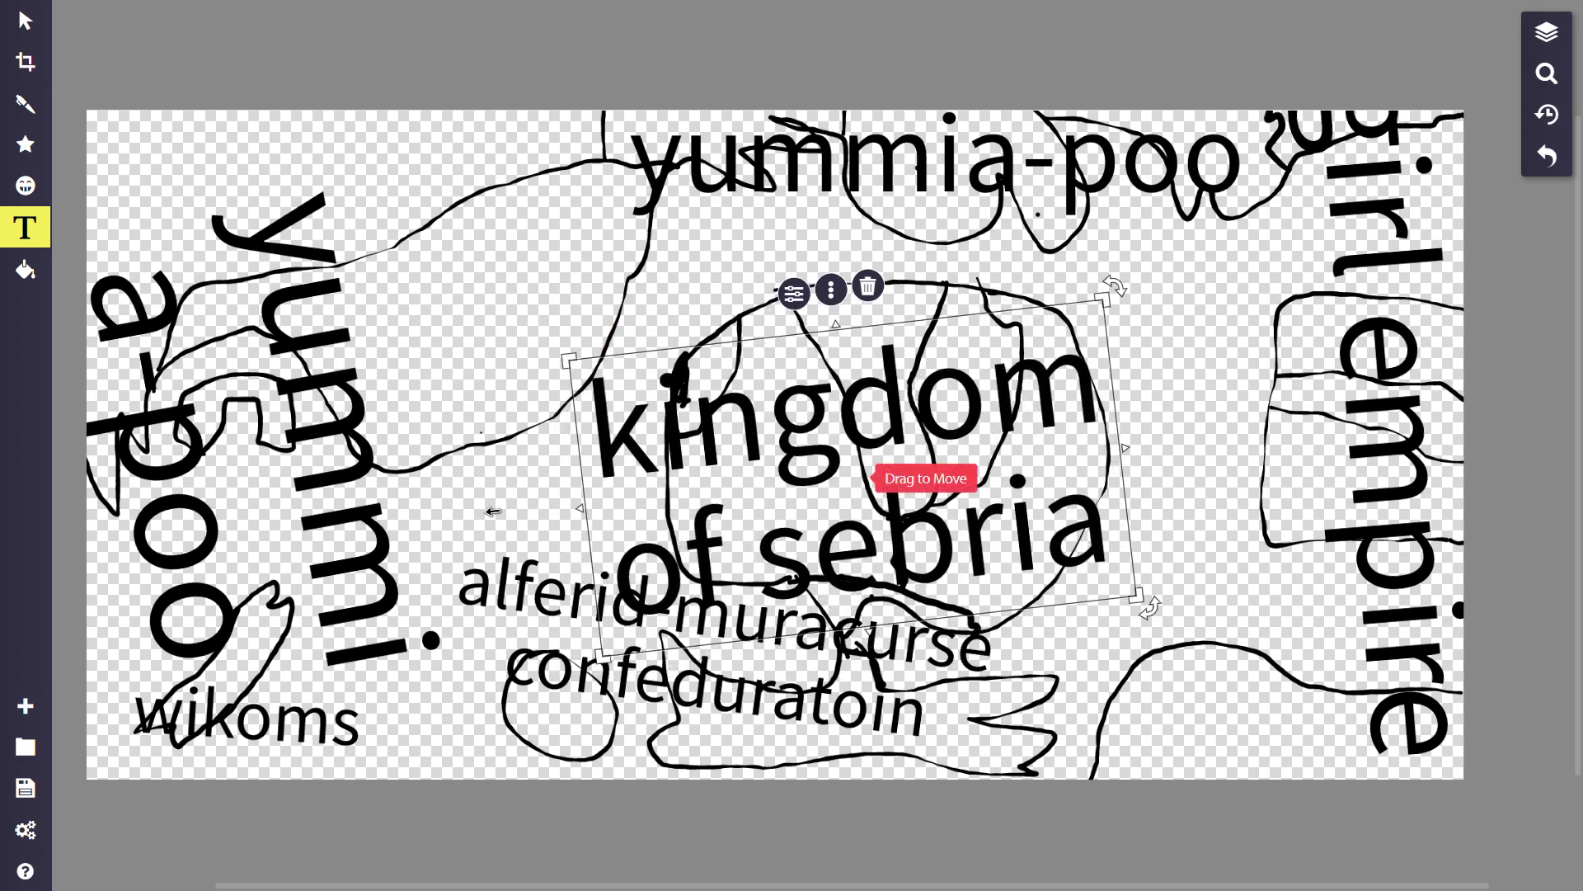
Move 'alferid-muracurse confeduratoin' slightly down and rotate it a little counter-clockwise.
{"action": "left_click", "coordinate": [532, 657]}
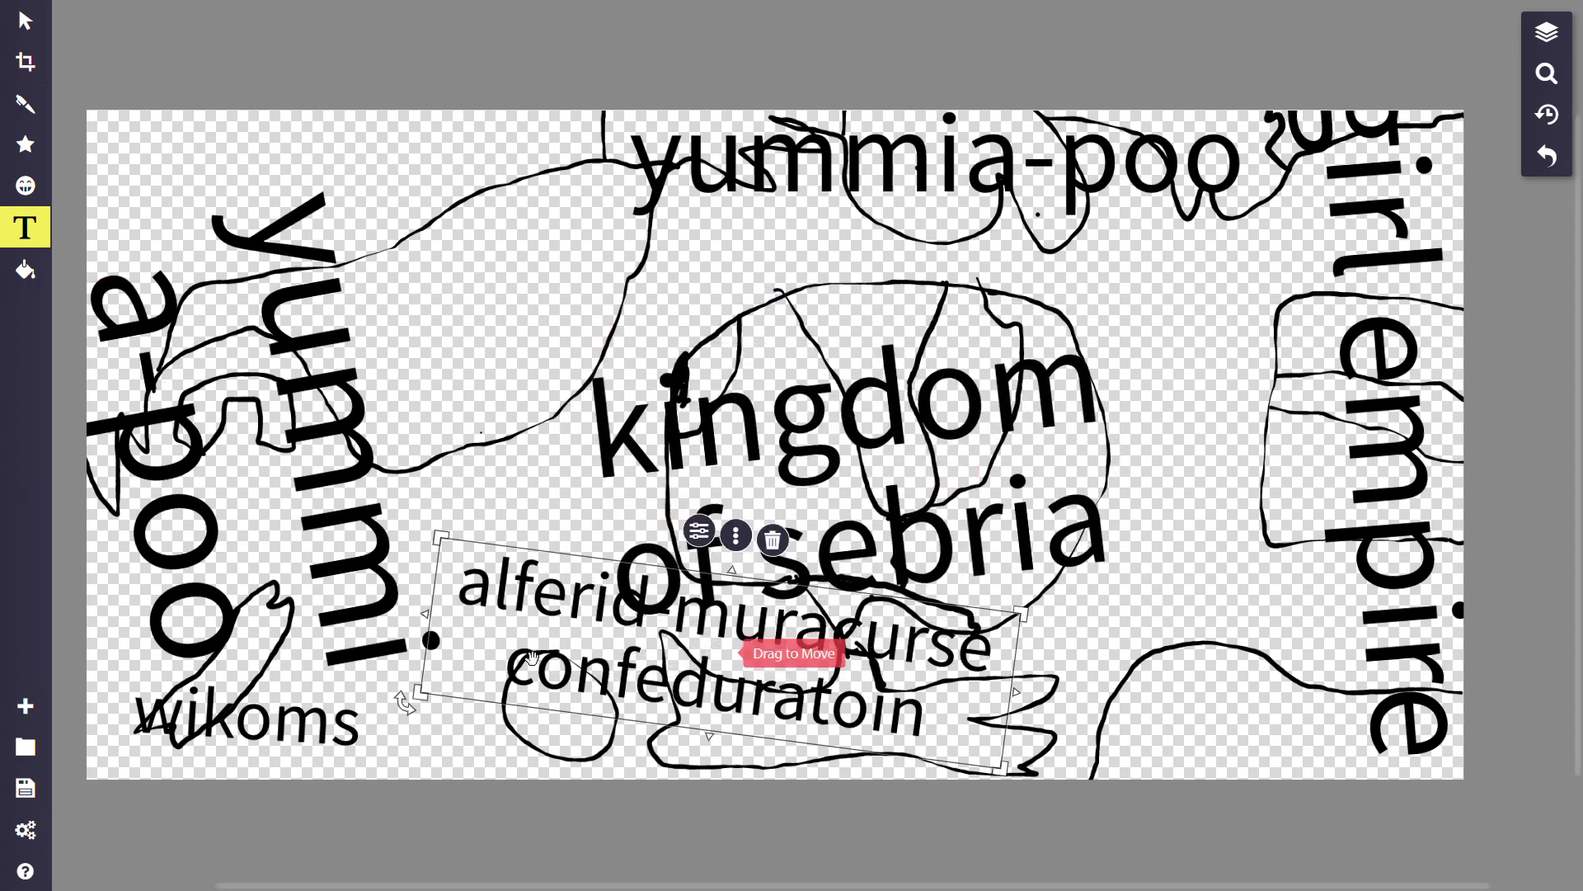
{"action": "left_click_drag", "start_coordinate": [532, 658], "coordinate": [534, 692]}
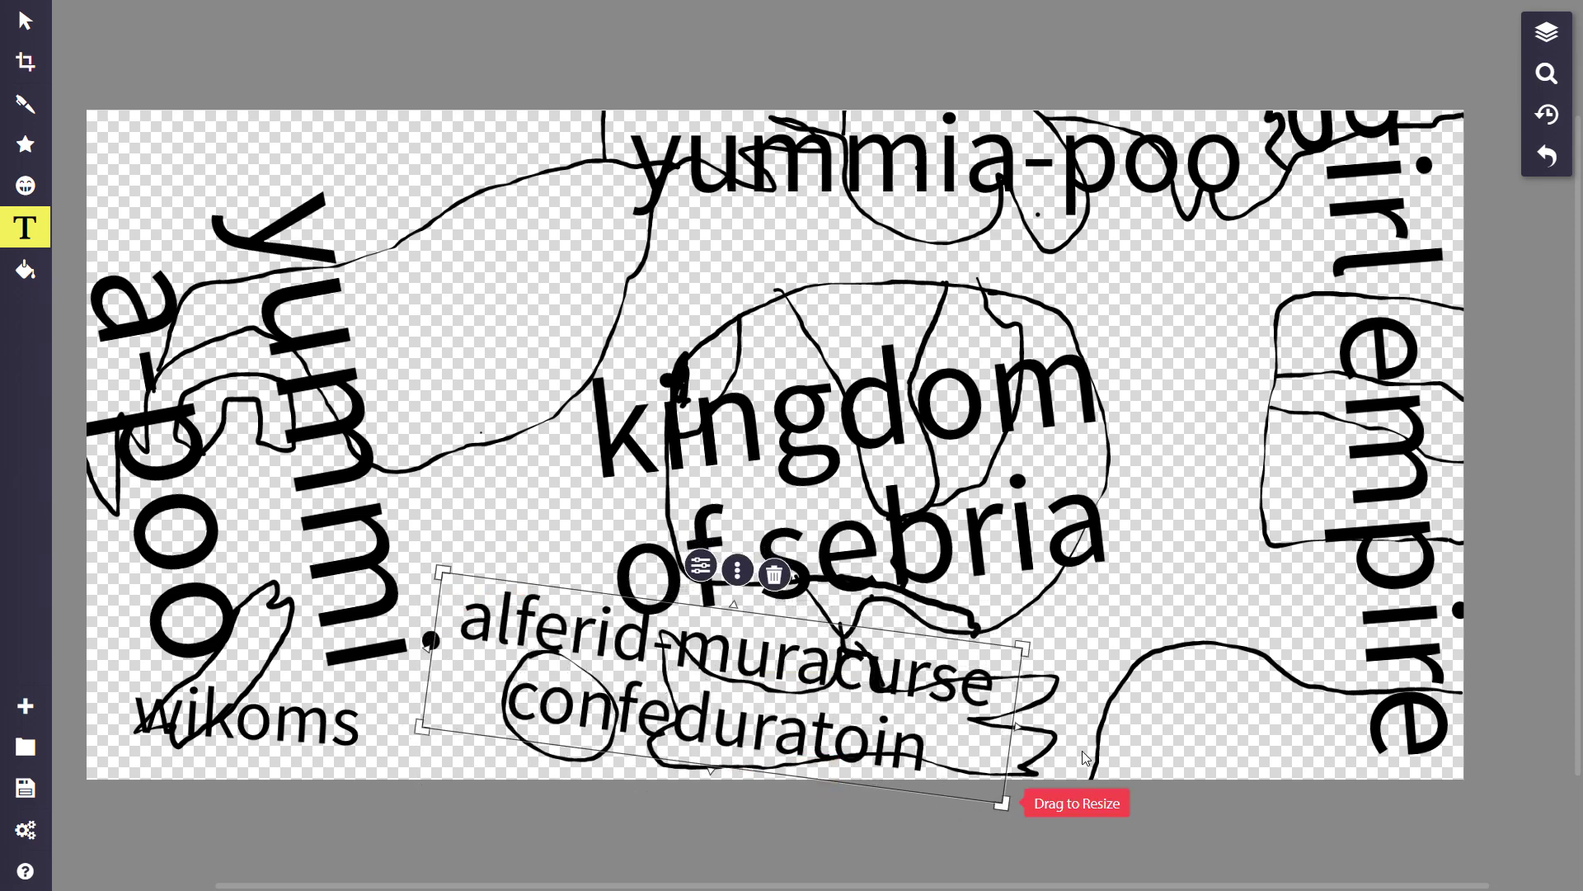
{"action": "left_click_drag", "start_coordinate": [1037, 637], "coordinate": [1035, 618]}
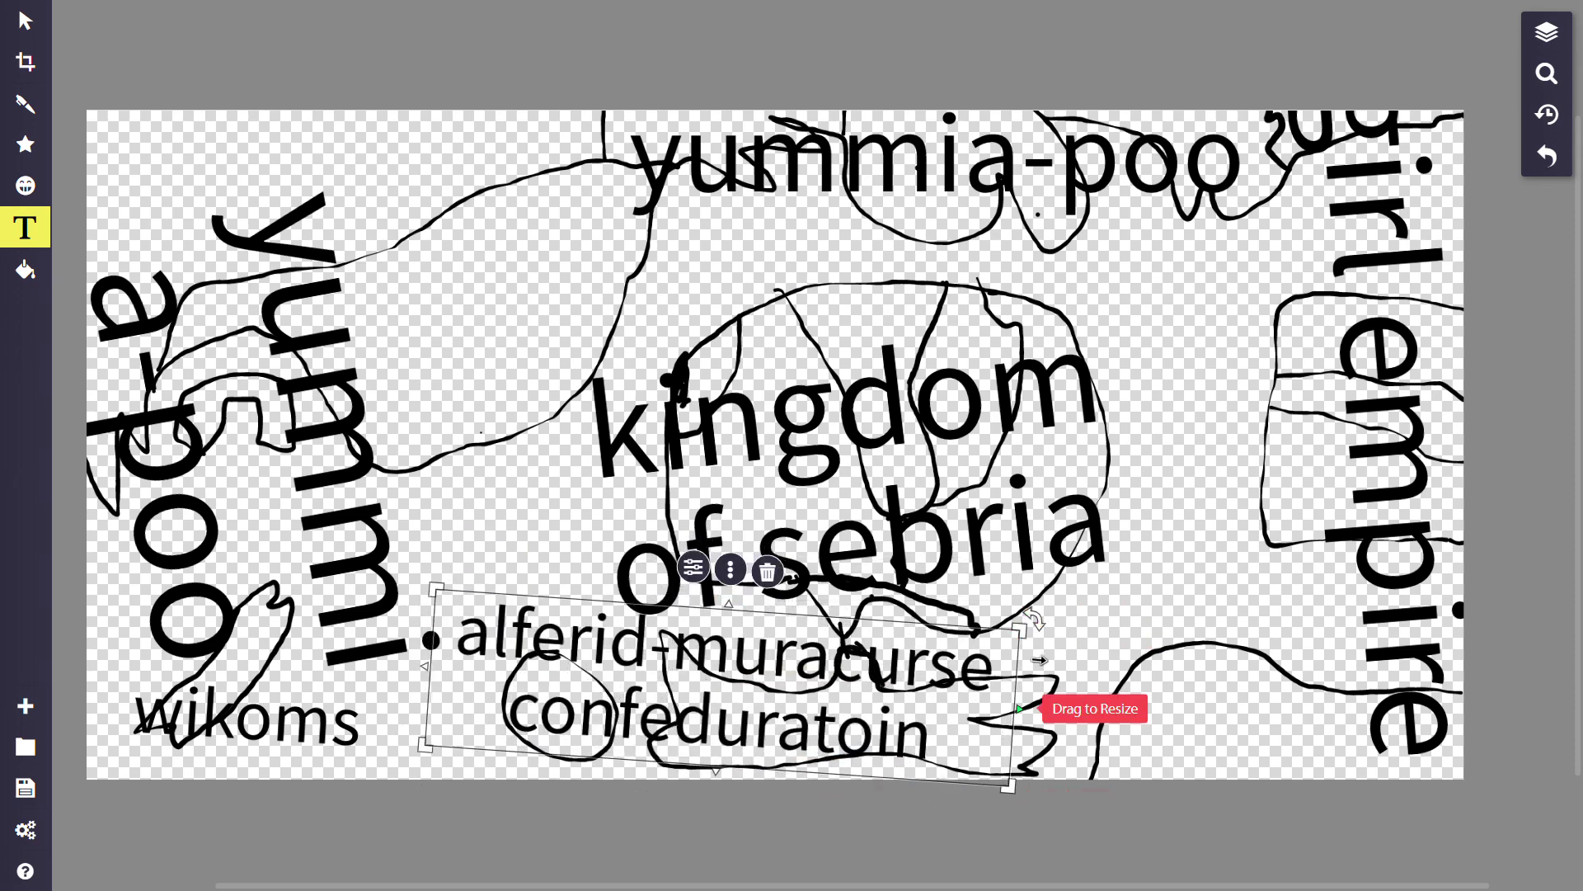
{"action": "scroll", "coordinate": [1194, 408], "scroll_direction": "down", "scroll_amount": 3}
{"action": "scroll", "coordinate": [1194, 408], "scroll_direction": "up", "scroll_amount": 2}
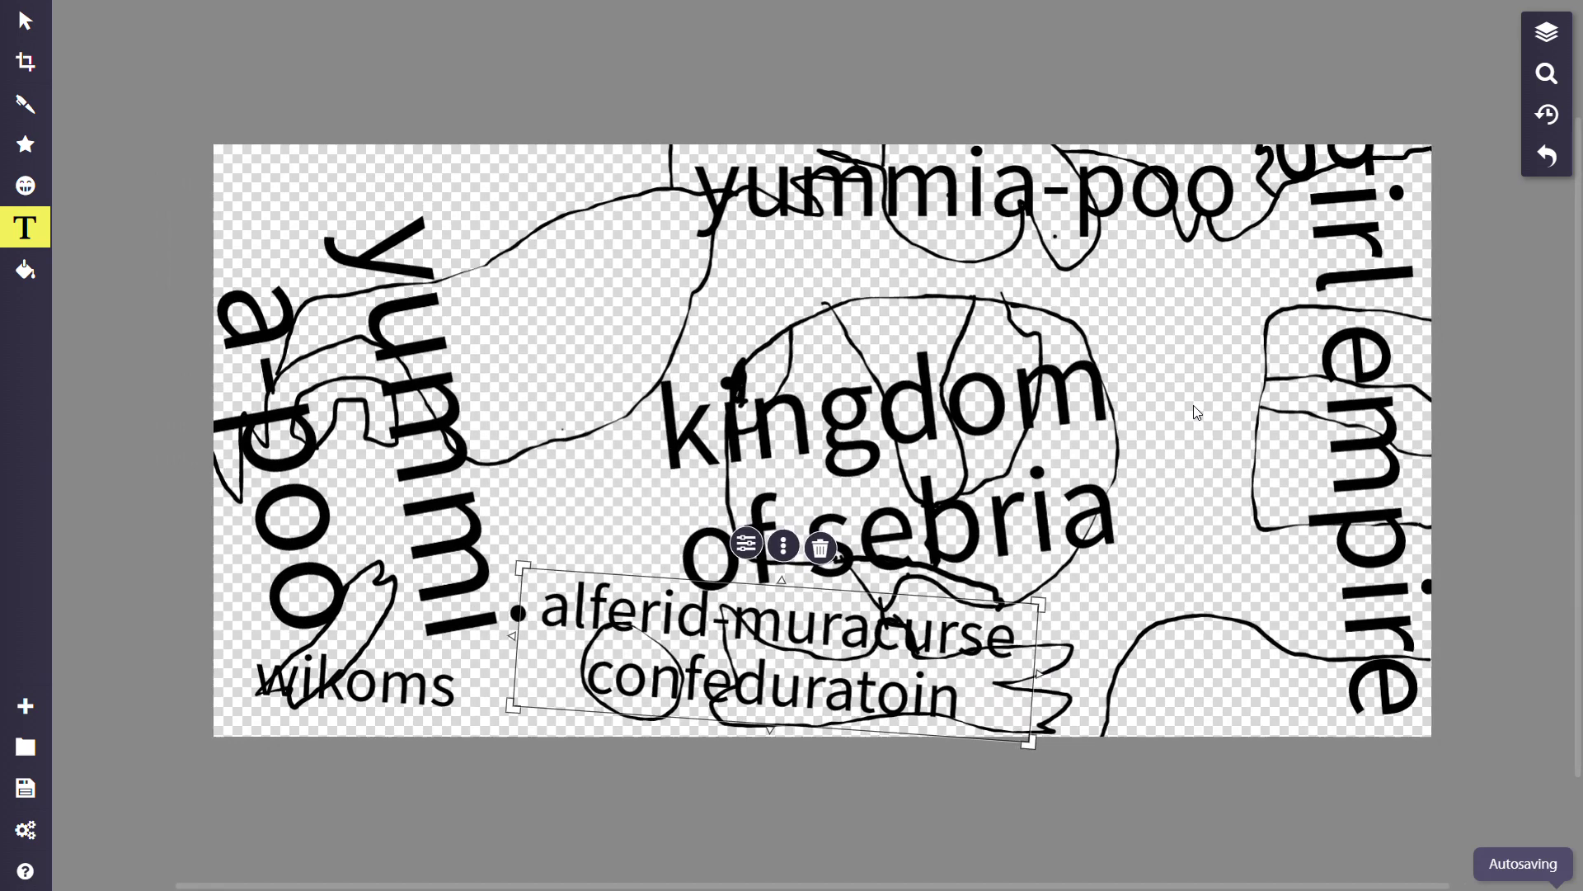
{"action": "scroll", "coordinate": [1195, 414], "scroll_direction": "down", "scroll_amount": 2}
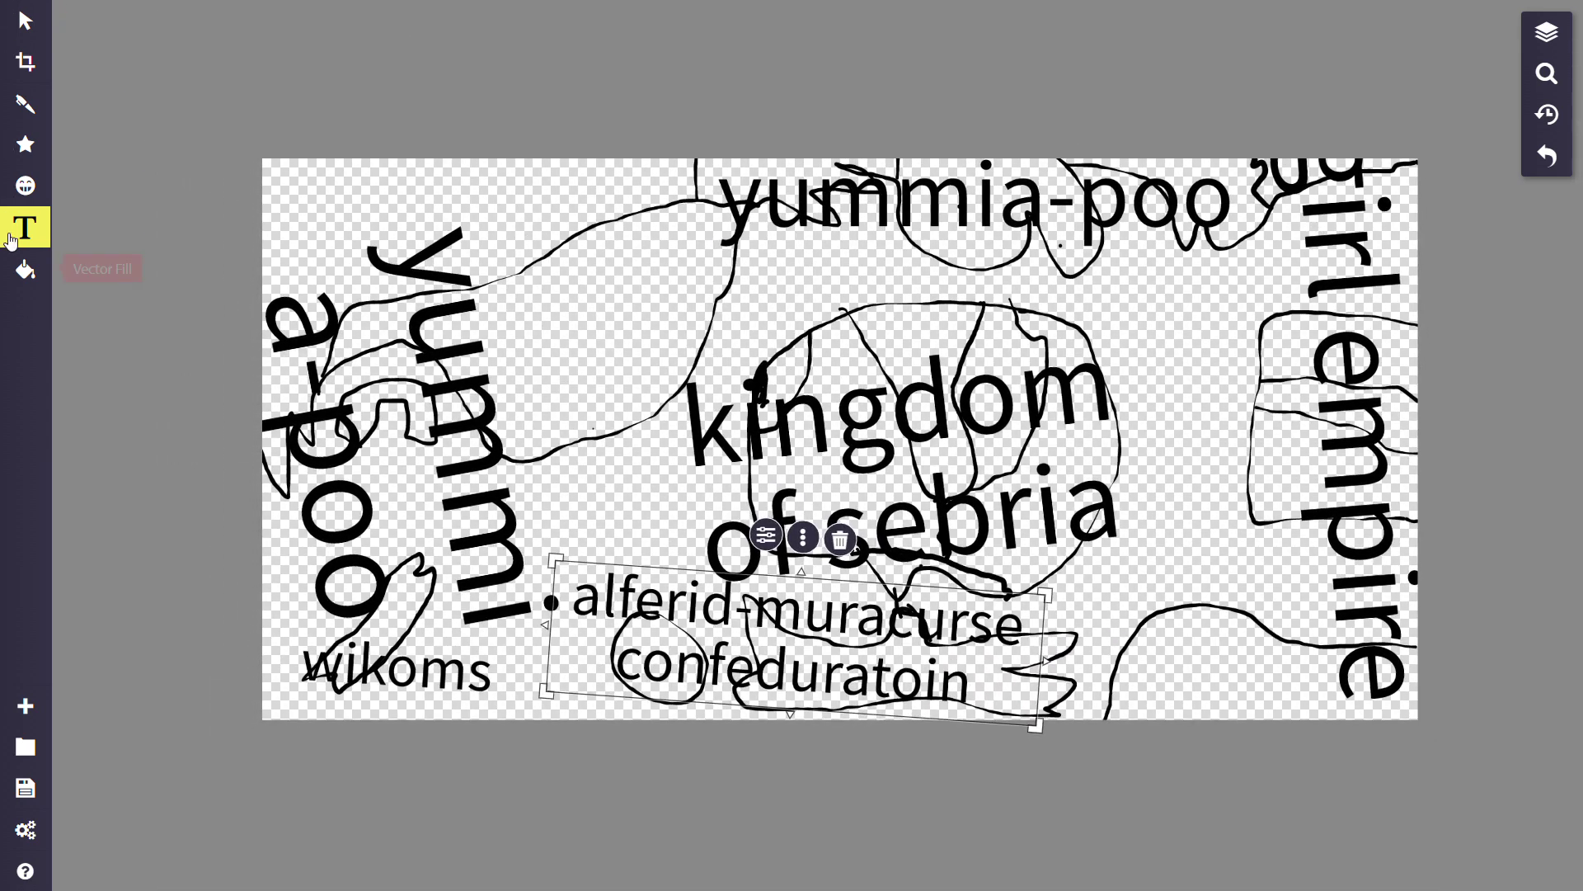
Add a text label reading '2015-2017' above 'kingdom of sebria'.
{"action": "left_click", "coordinate": [25, 104]}
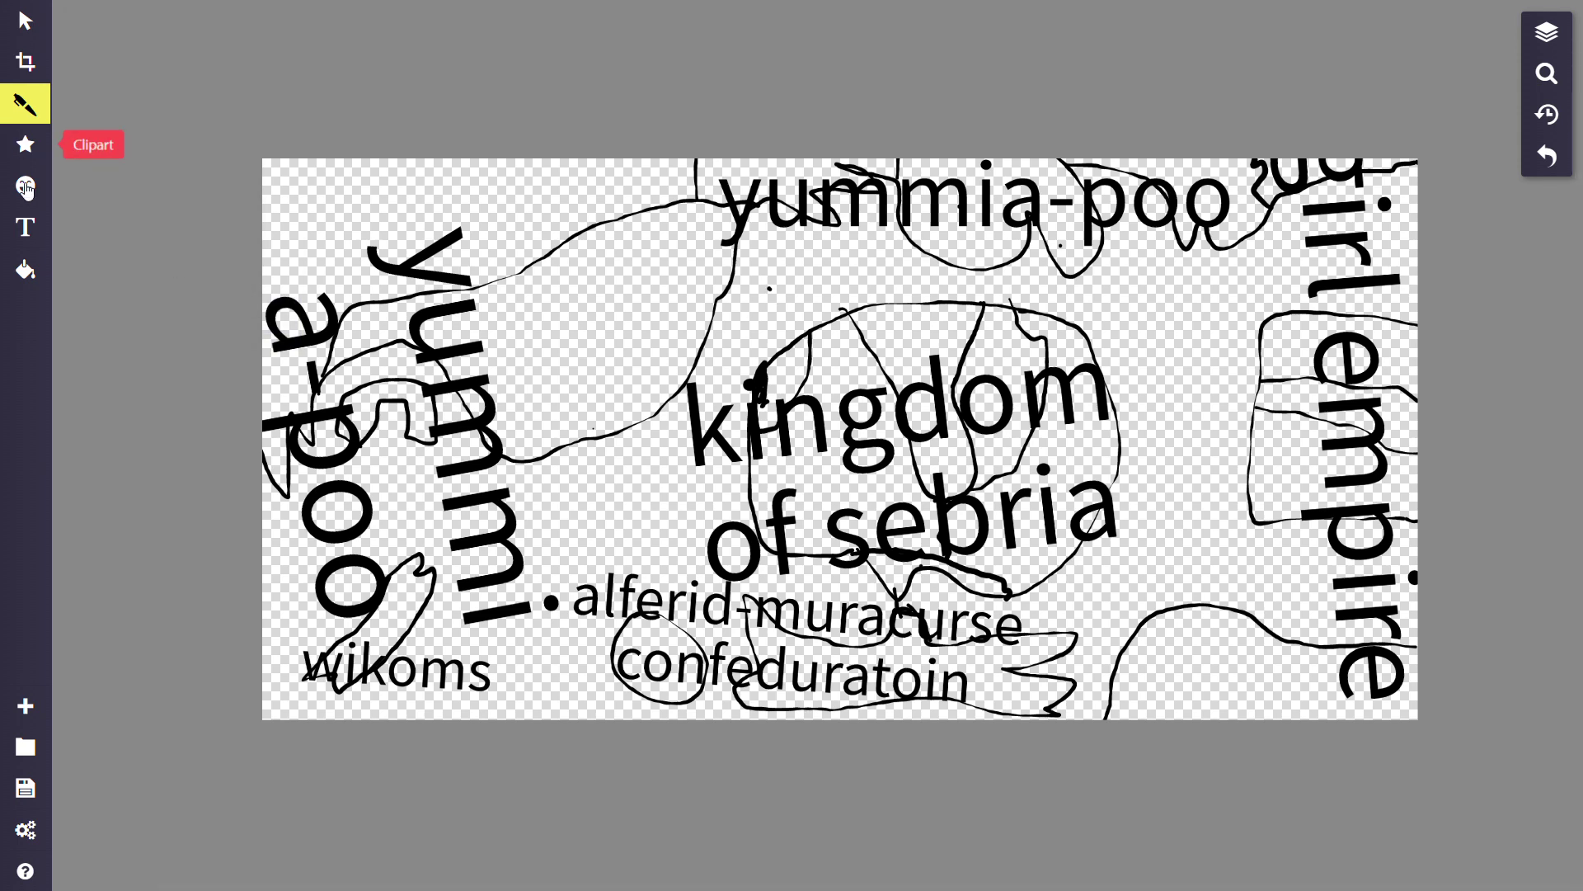
{"action": "left_click", "coordinate": [25, 227]}
{"action": "left_click", "coordinate": [723, 299]}
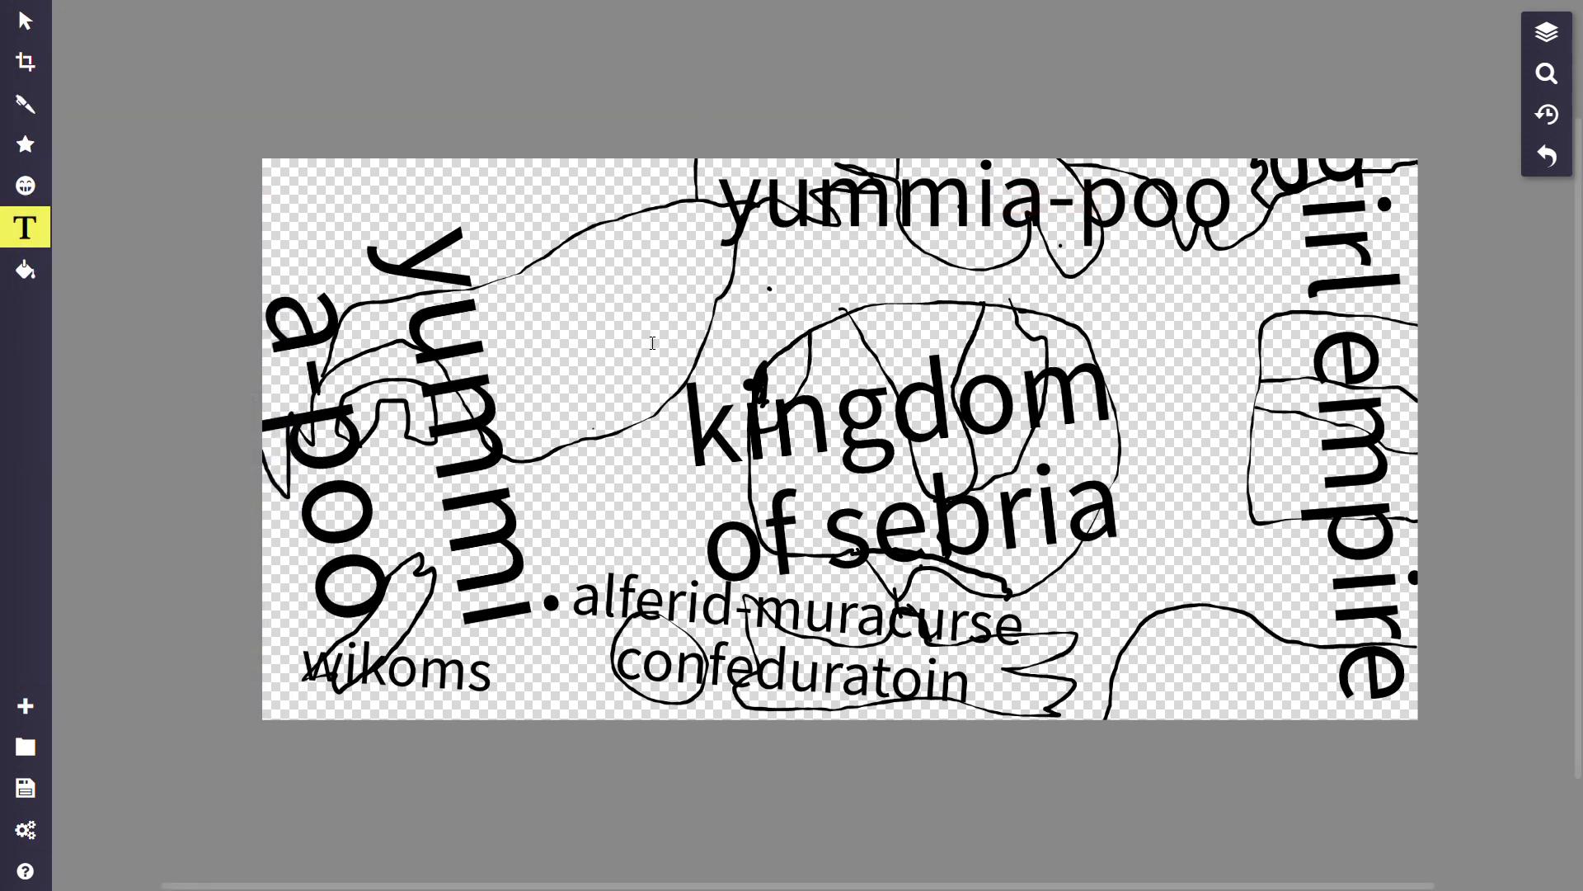
{"action": "left_click", "coordinate": [652, 343]}
{"action": "type", "text": "198"}
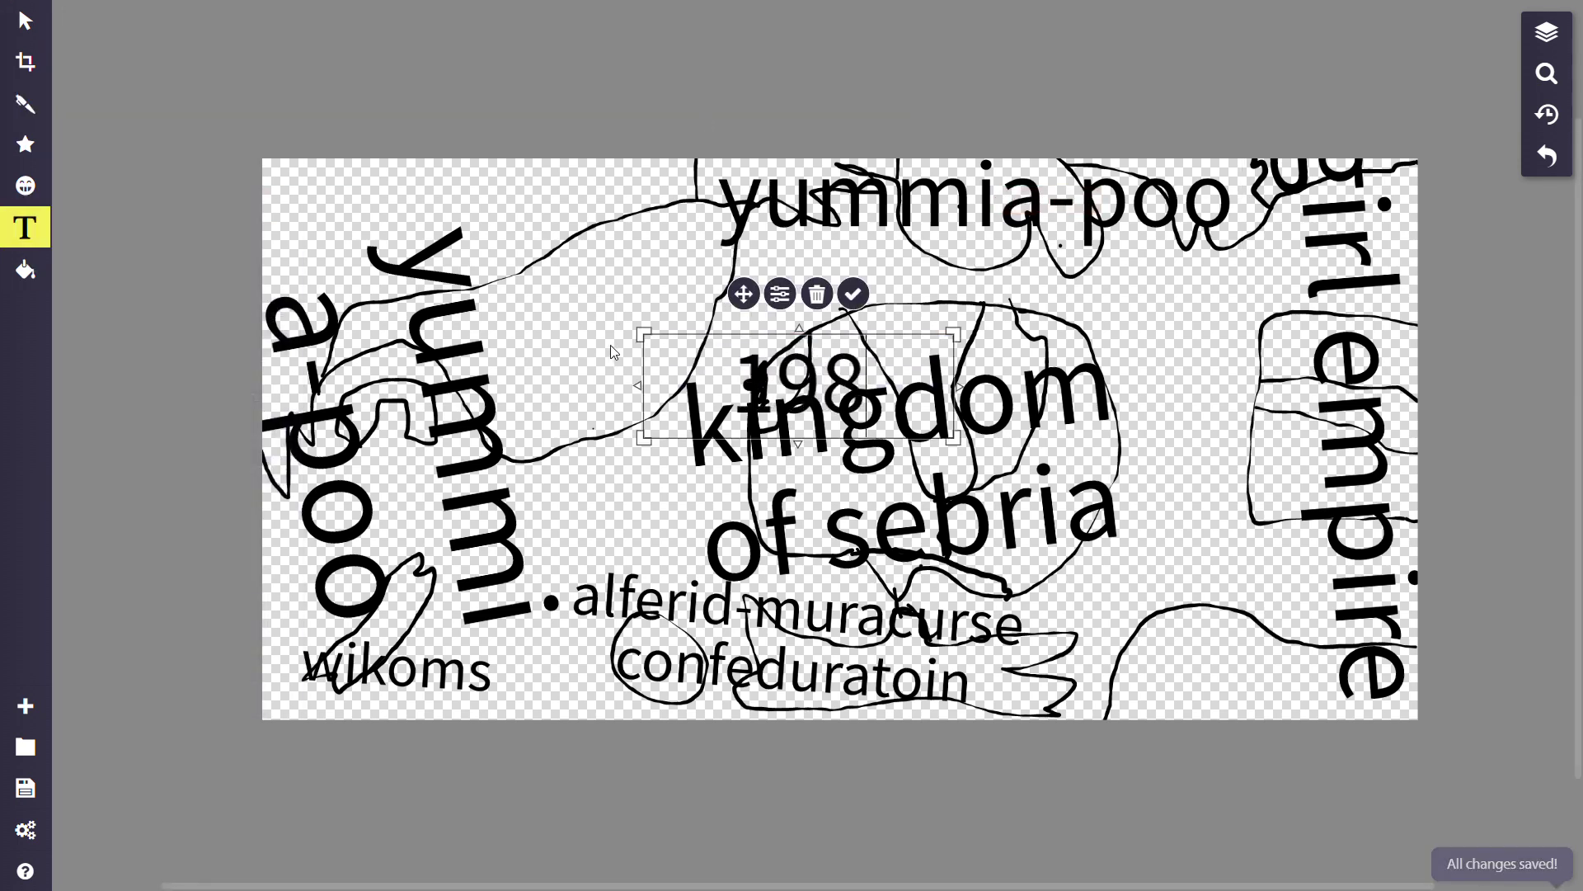
{"action": "type", "text": "4-2"}
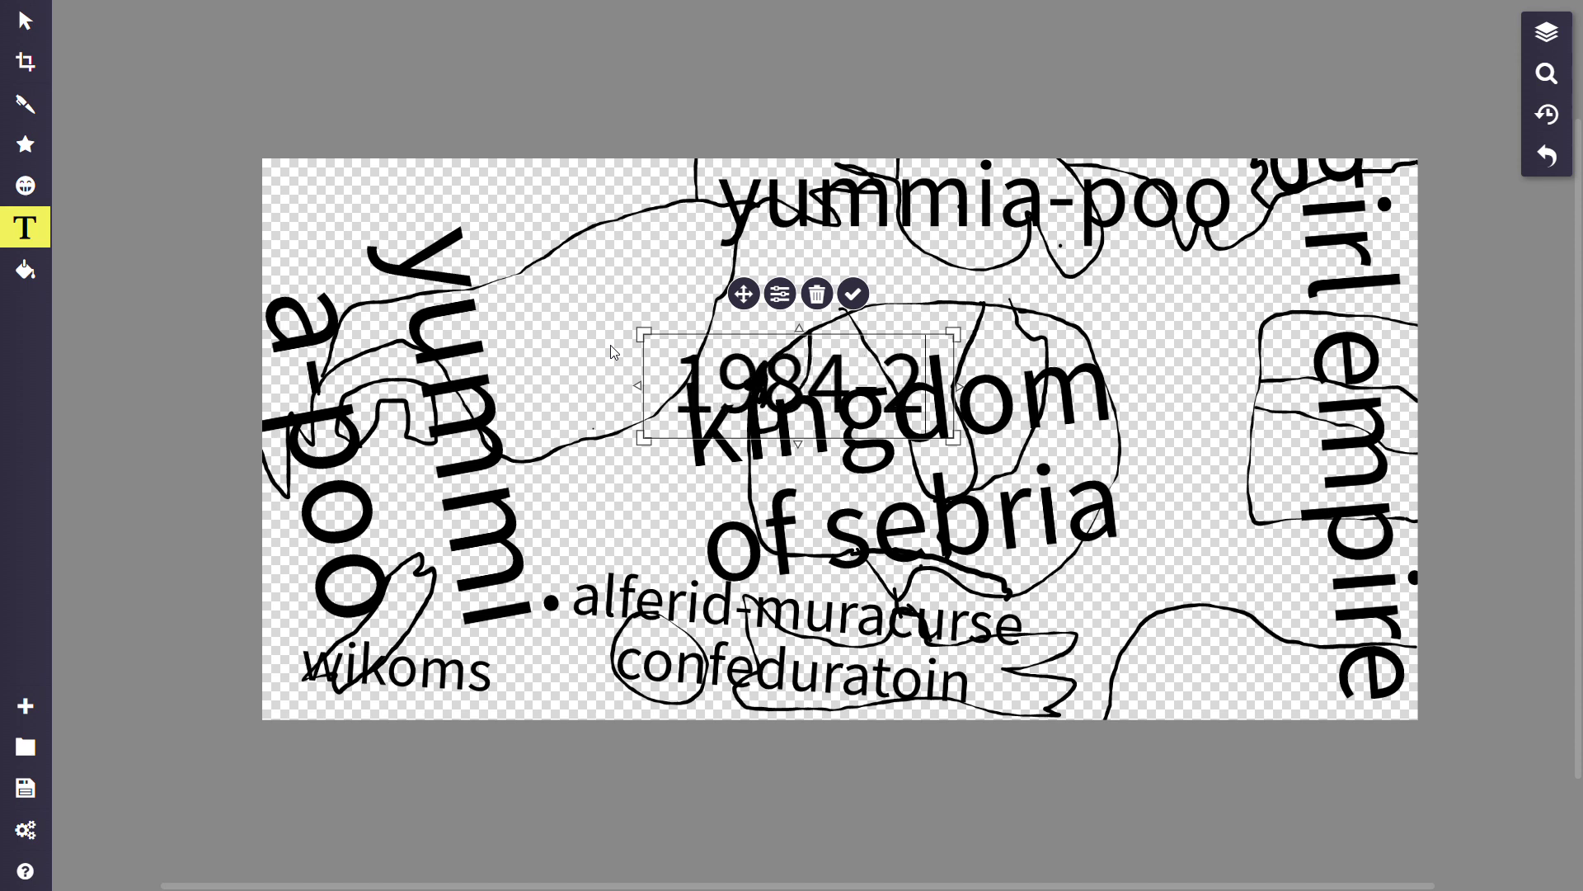
{"action": "type", "text": "015"}
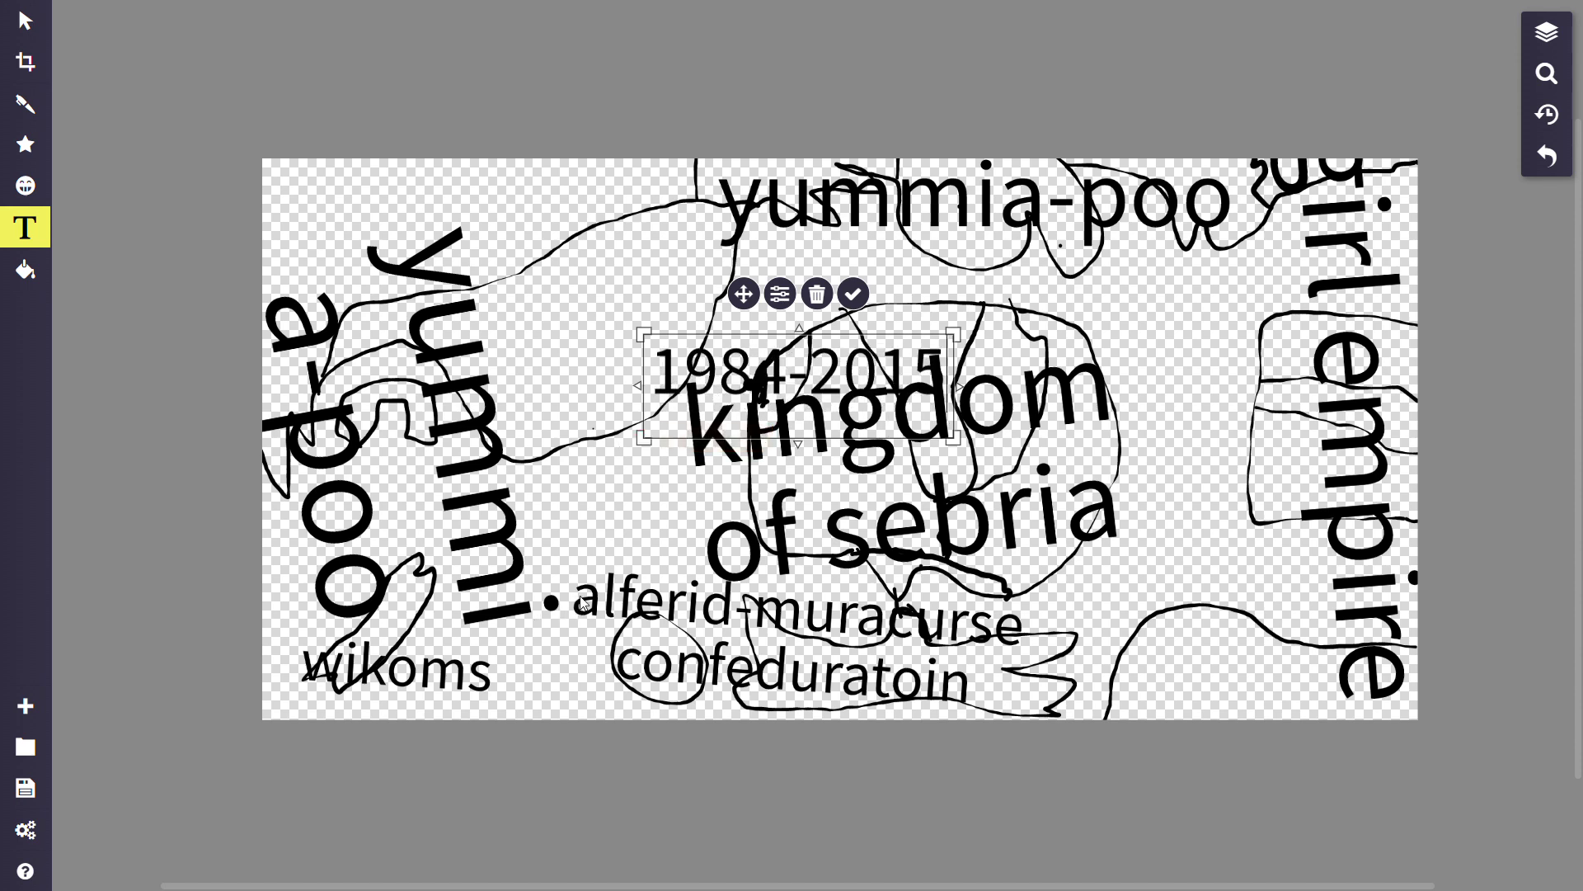
{"action": "key", "text": "BackSpace"}
{"action": "key", "text": "BackSpace"}
{"action": "key", "text": "BackSpace"}
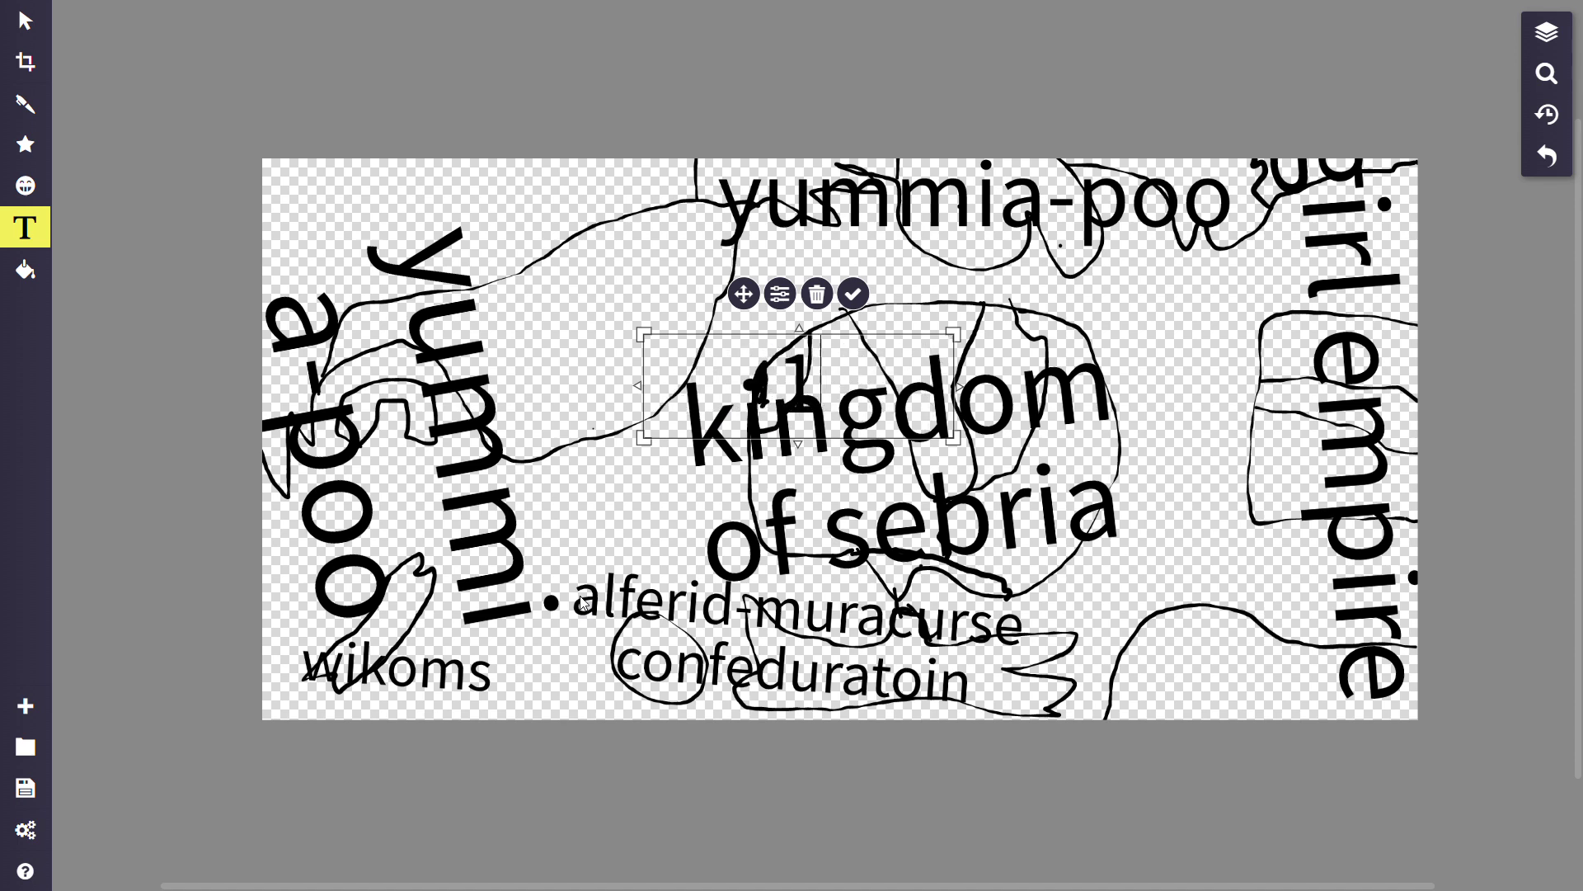
{"action": "type", "text": "2015-"}
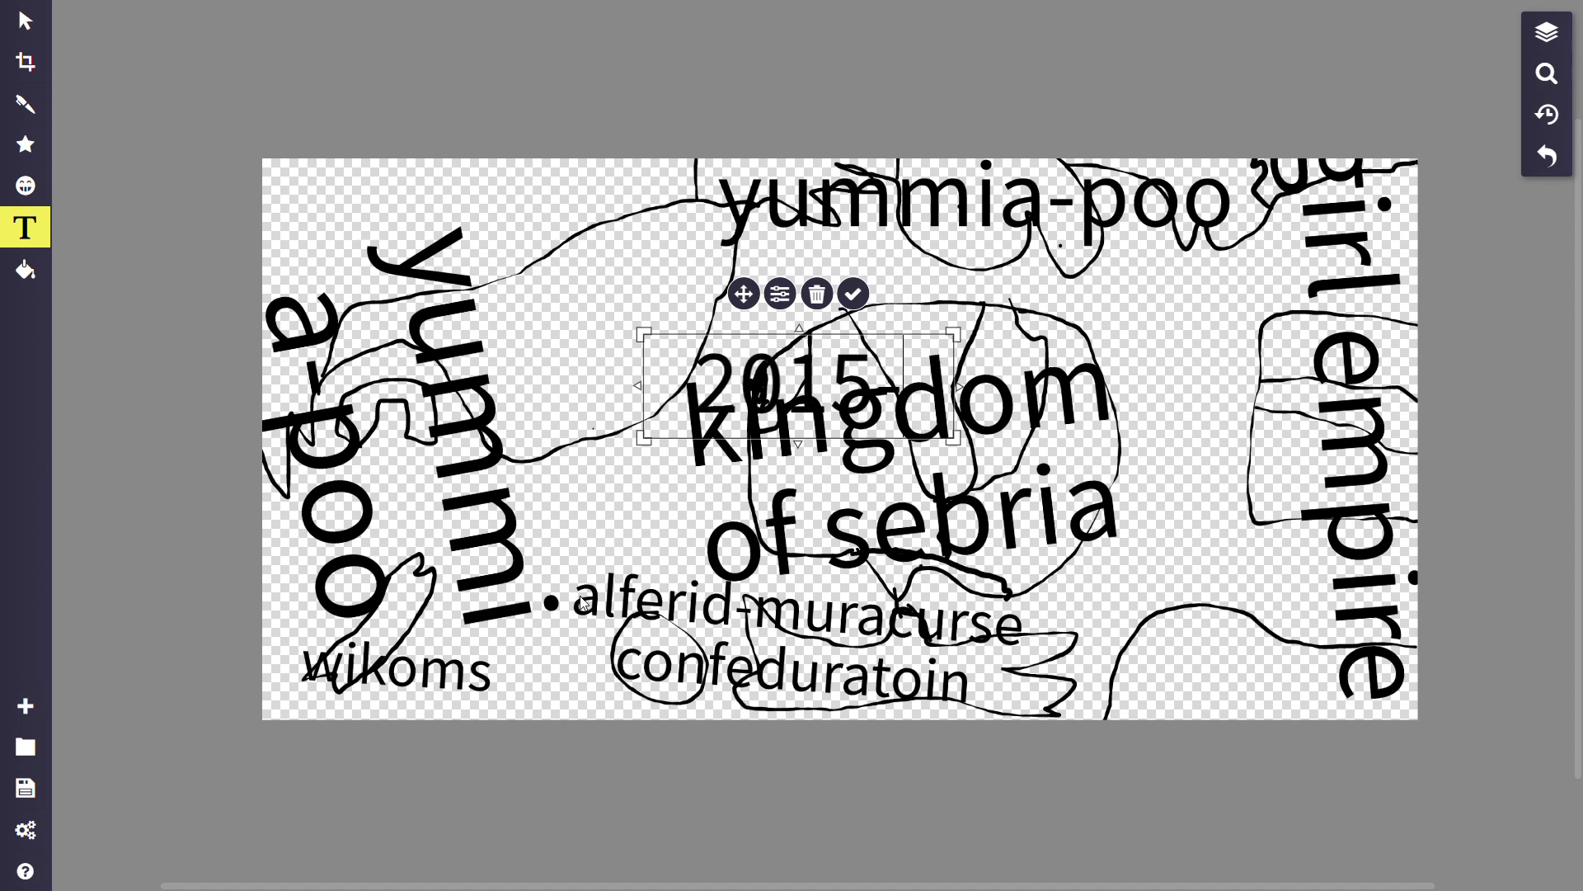
{"action": "type", "text": "10"}
{"action": "key", "text": "BackSpace"}
{"action": "key", "text": "BackSpace"}
{"action": "type", "text": "20"}
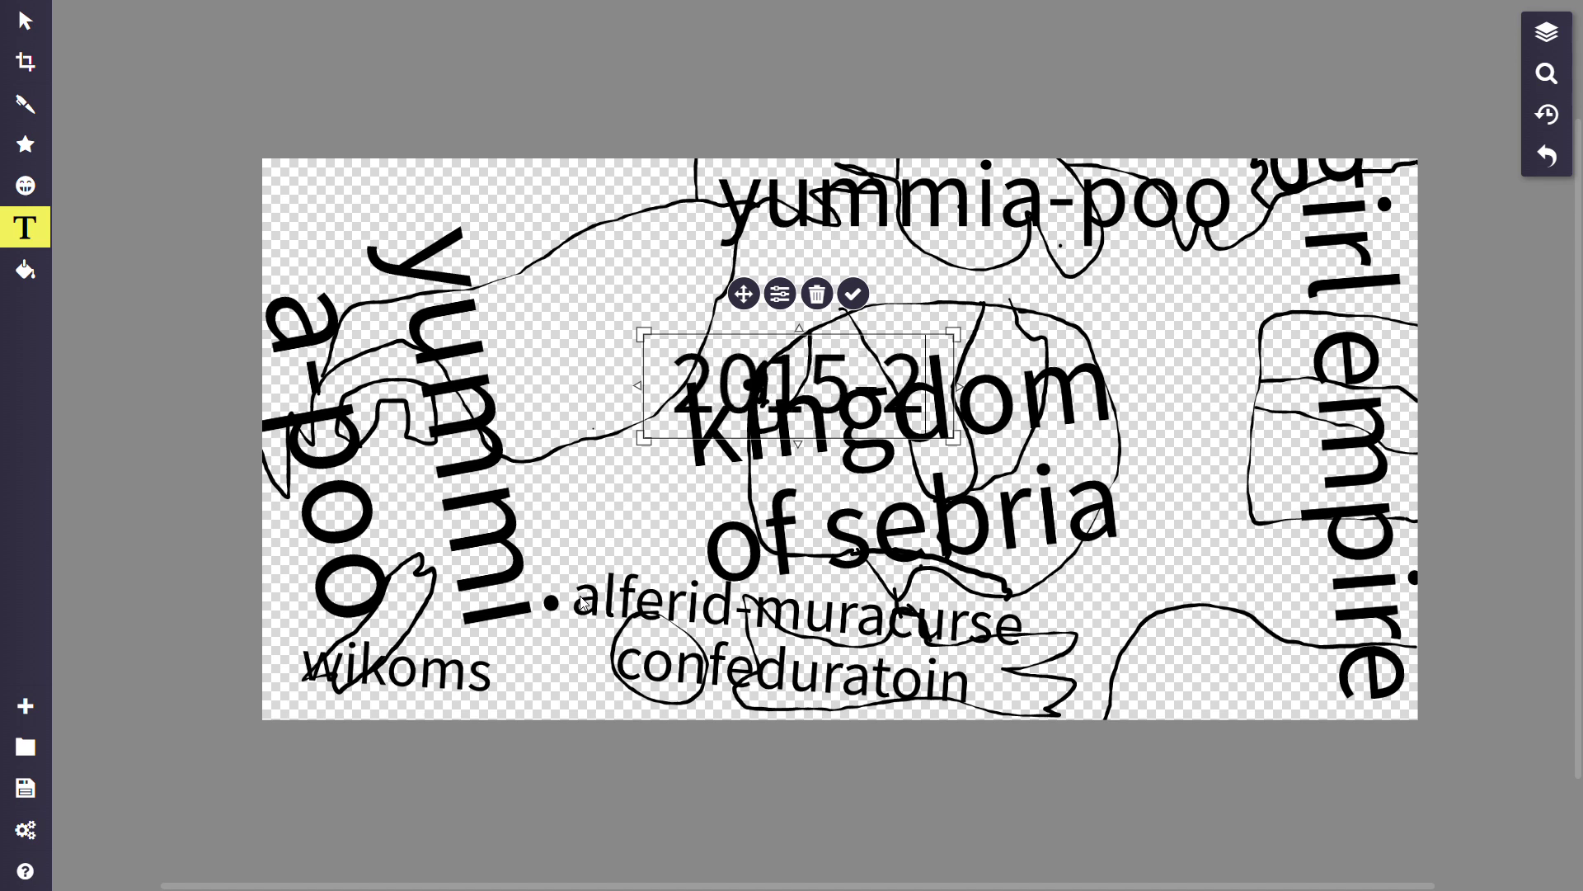
{"action": "type", "text": "17"}
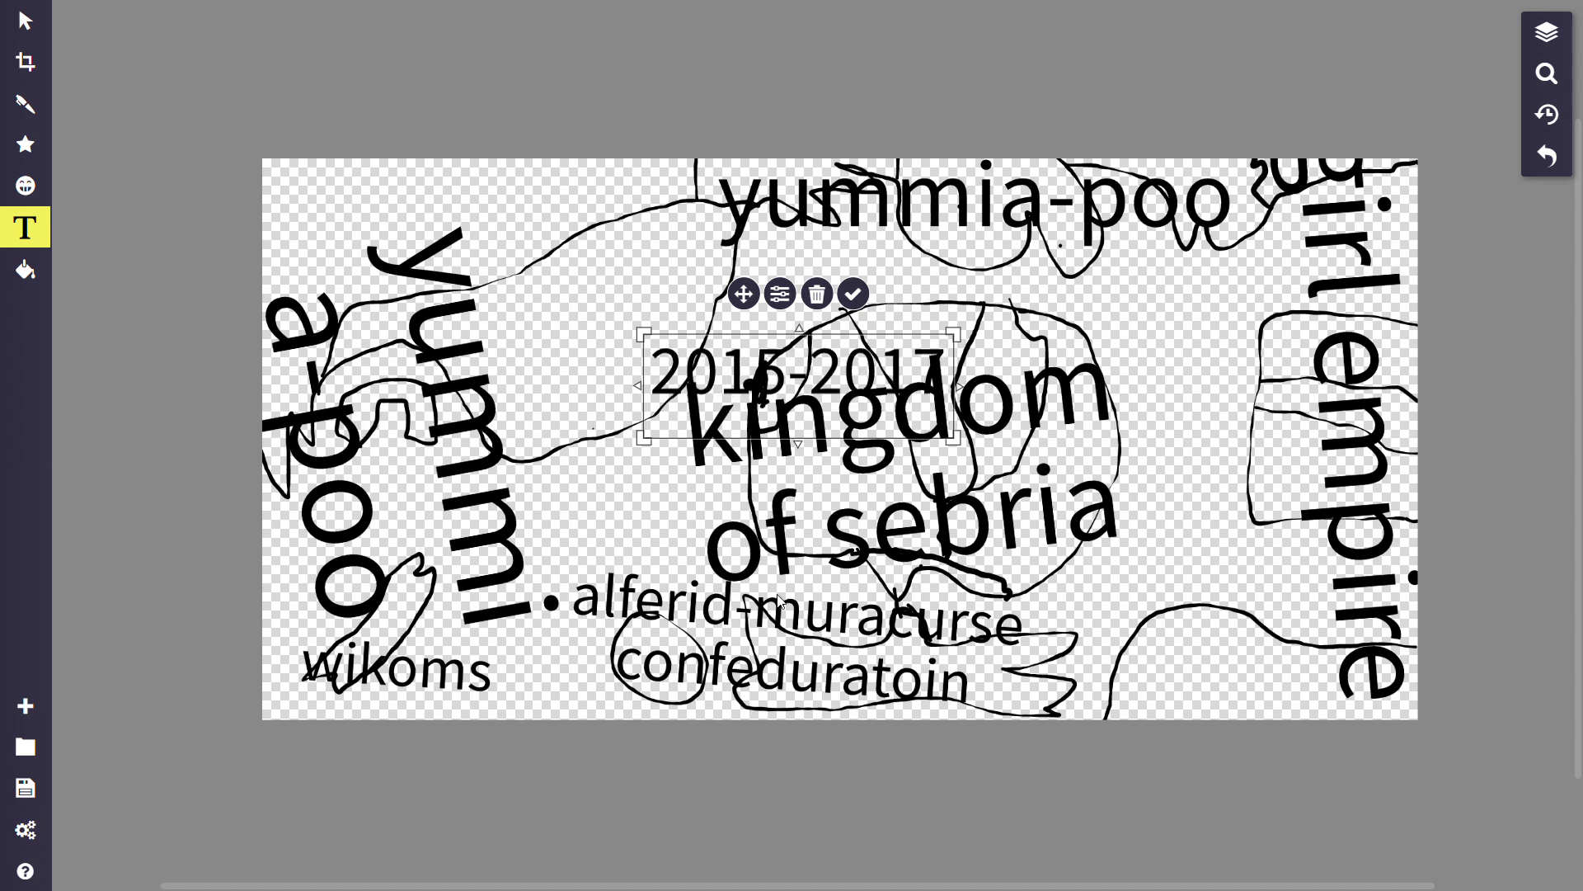
Change the year label to '2017-2020', then to '2020-2023'.
{"action": "key", "text": "BackSpace"}
{"action": "key", "text": "BackSpace"}
{"action": "key", "text": "BackSpace"}
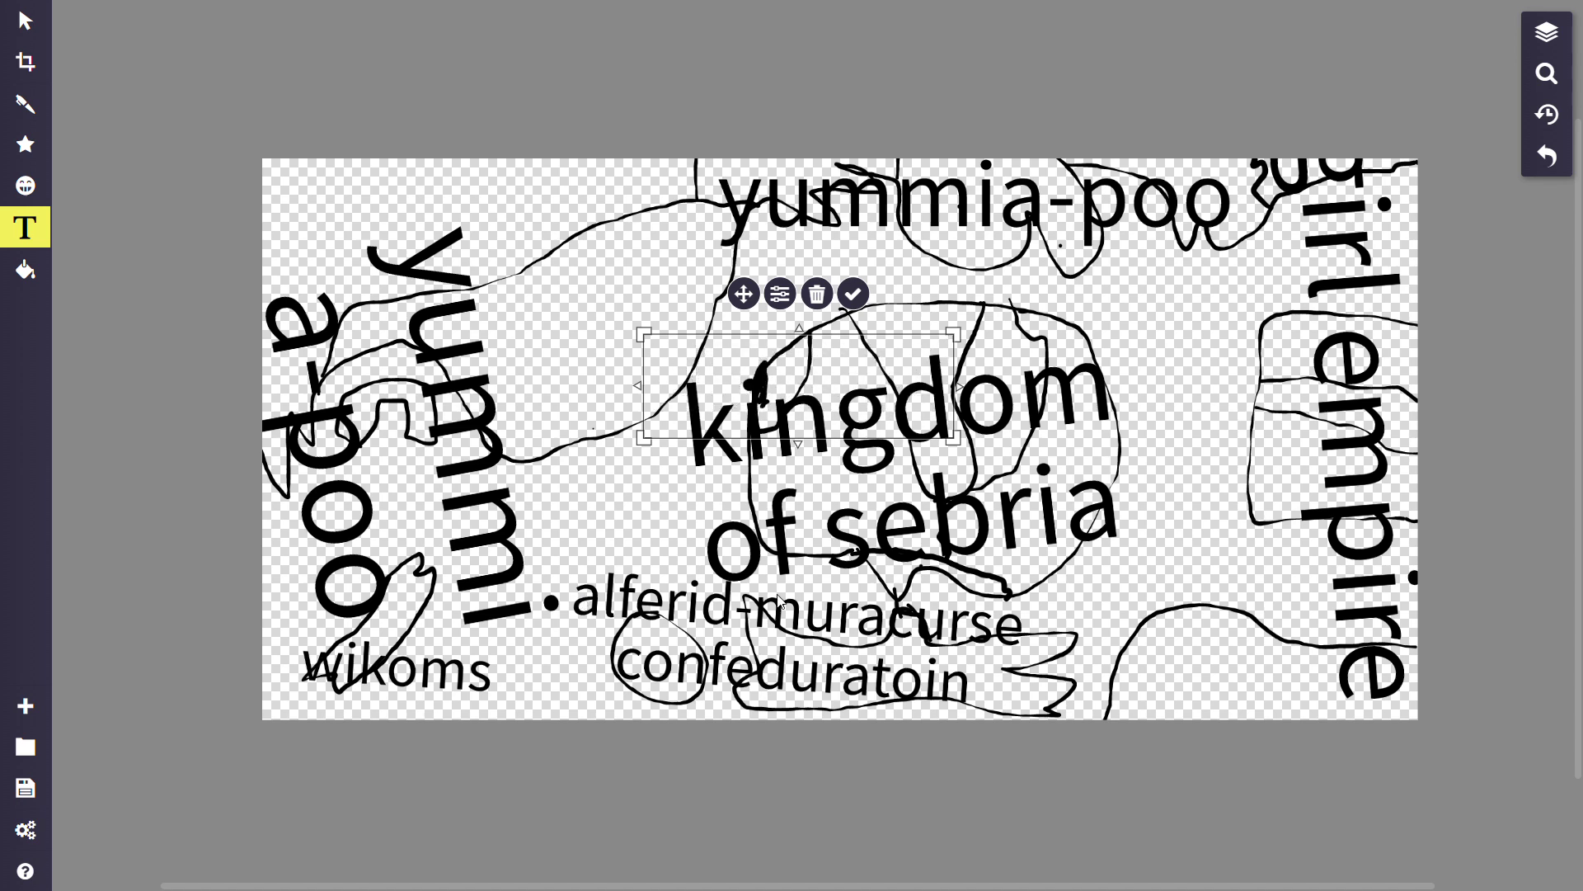
{"action": "type", "text": "2017"}
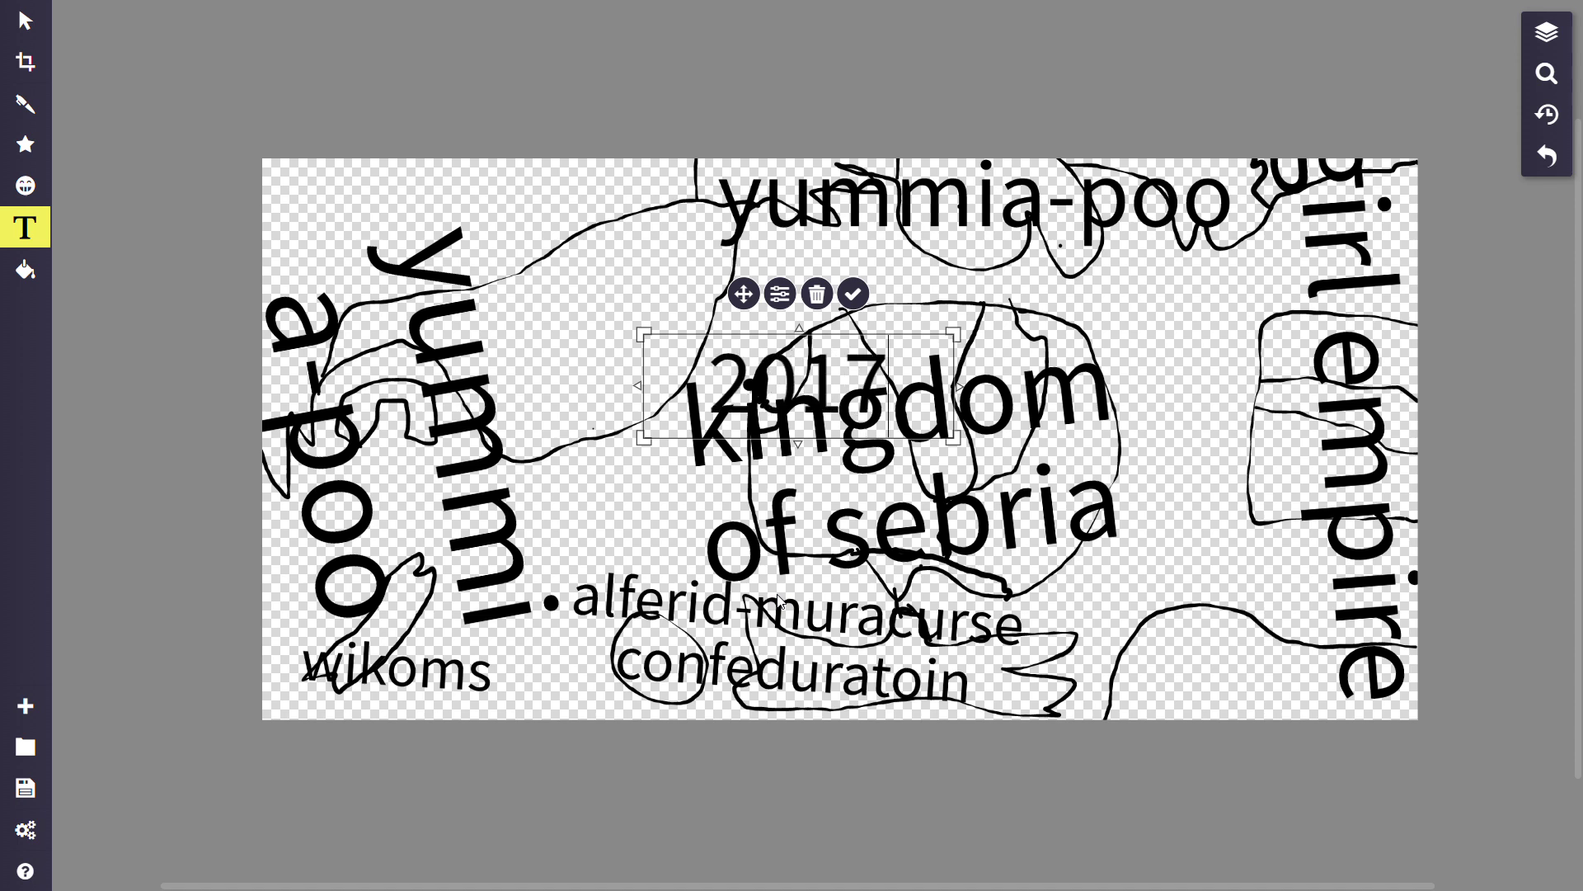
{"action": "type", "text": "-2020"}
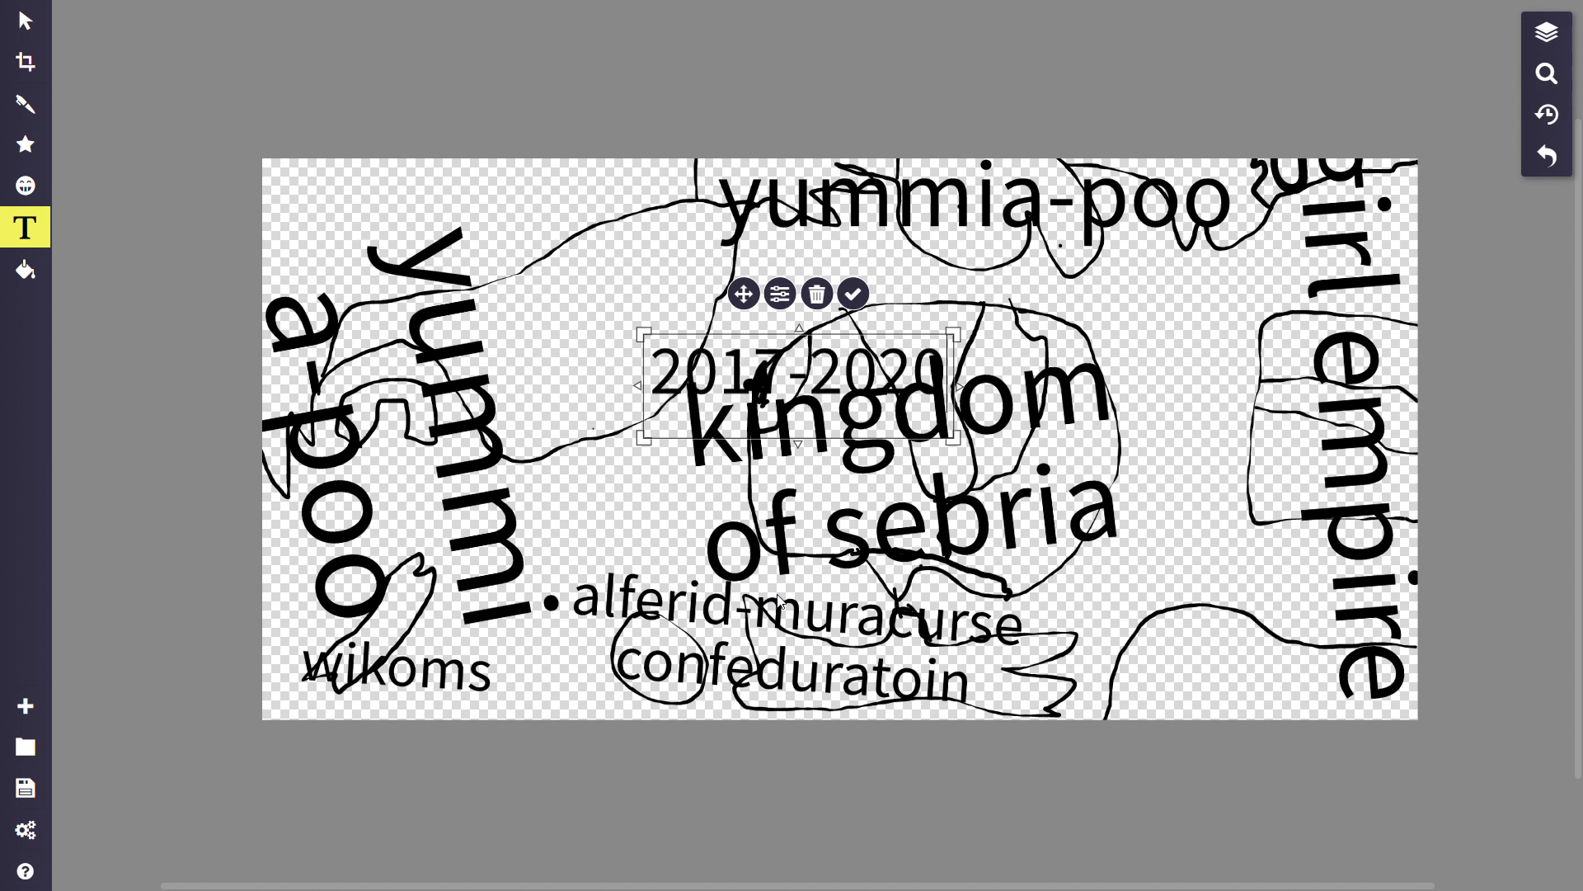
{"action": "key", "text": "BackSpace"}
{"action": "key", "text": "BackSpace"}
{"action": "key", "text": "BackSpace"}
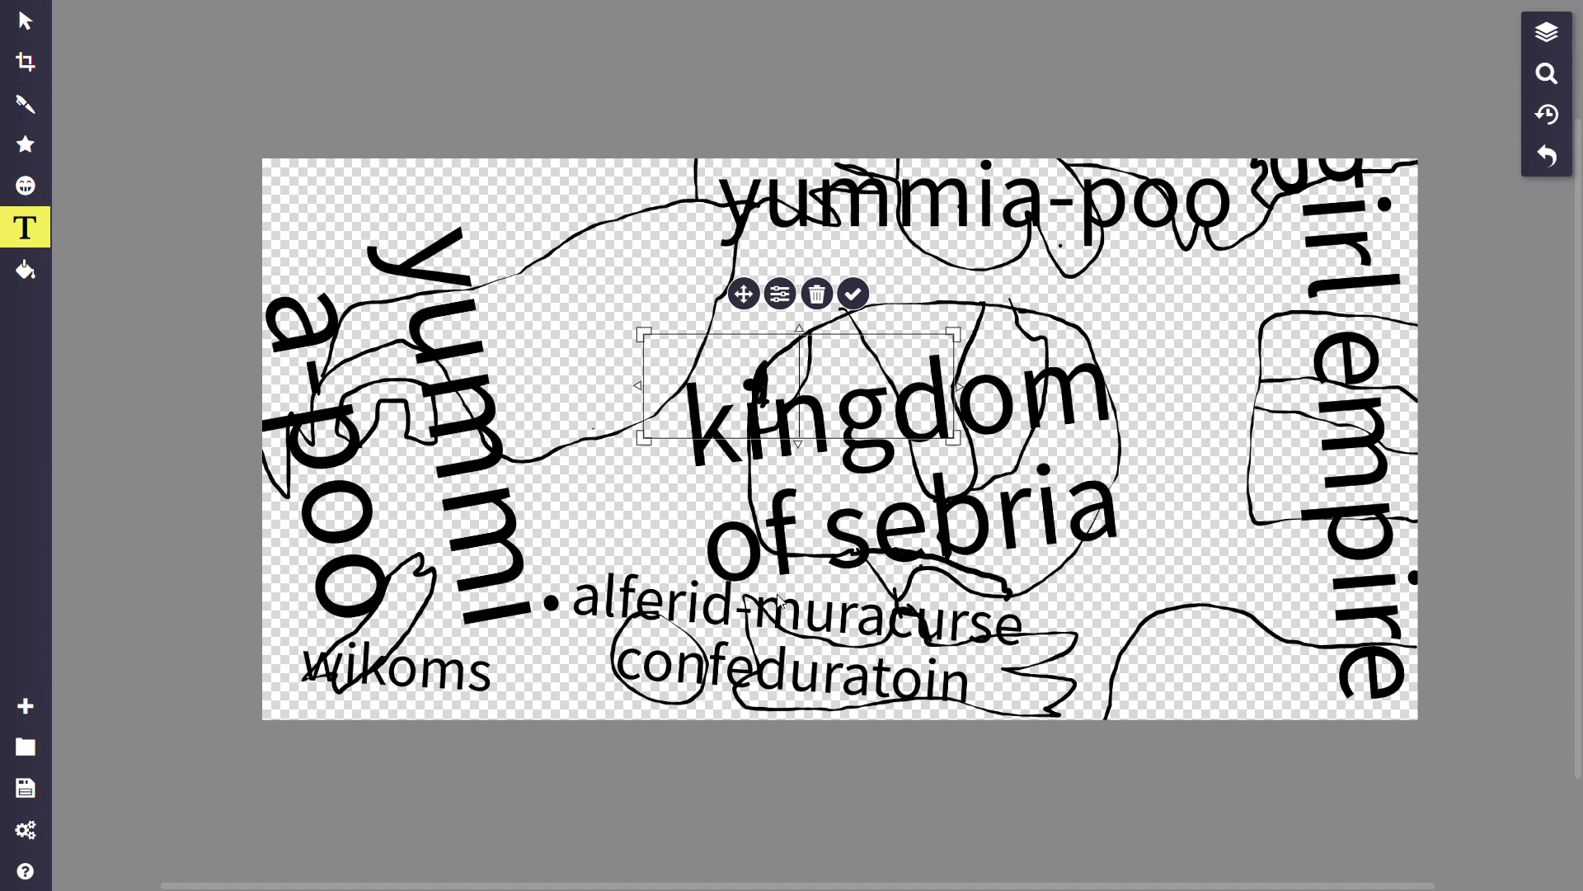
{"action": "type", "text": "202"}
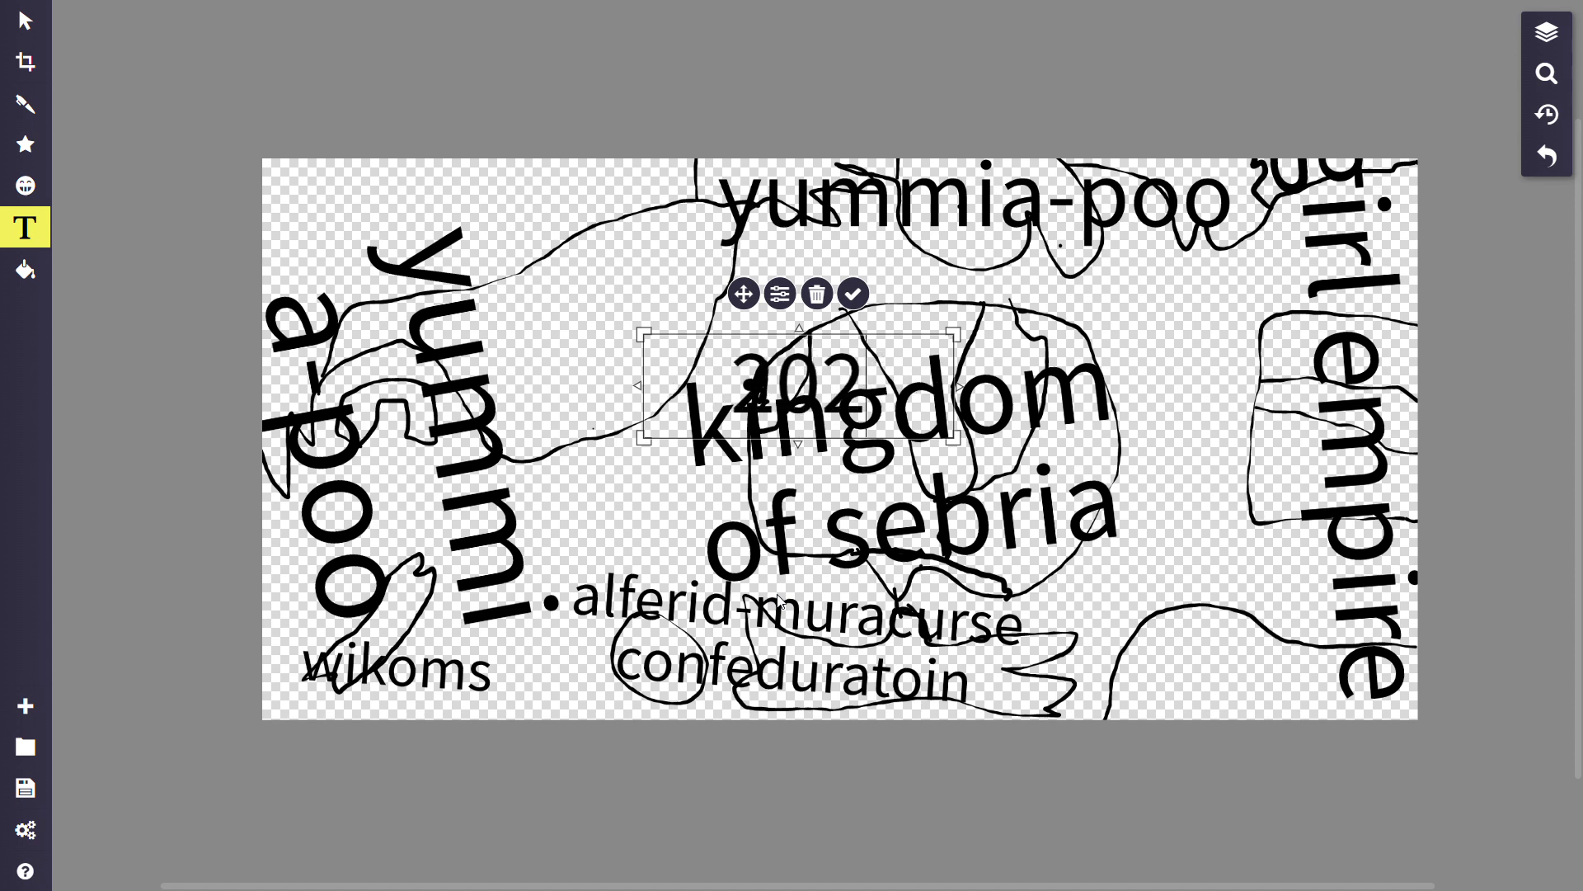
{"action": "type", "text": "0"}
{"action": "type", "text": "-"}
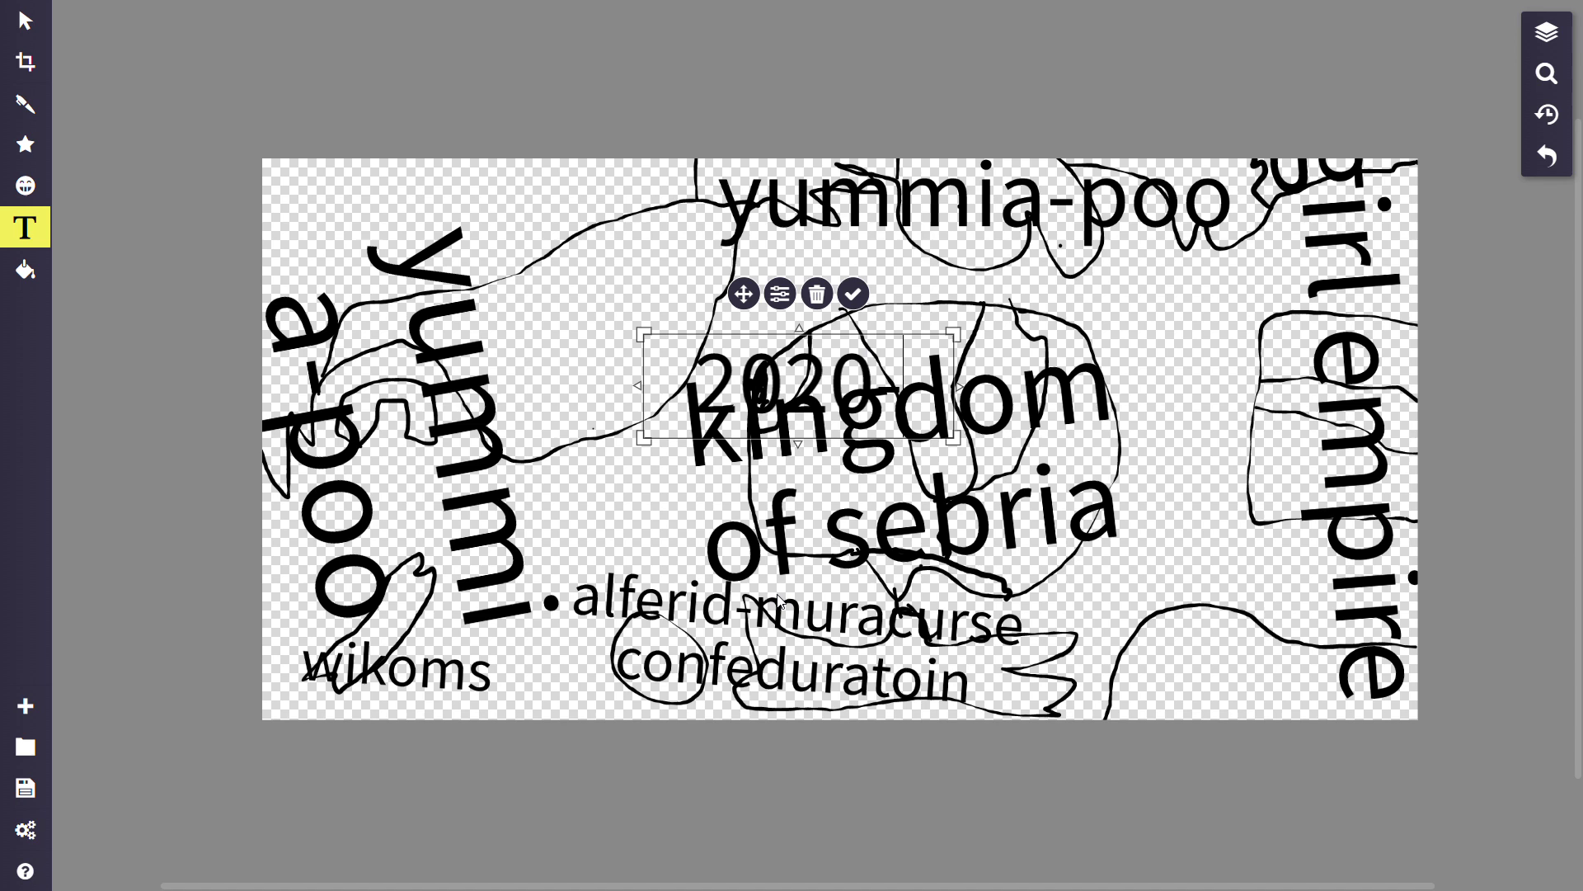
{"action": "type", "text": "2022"}
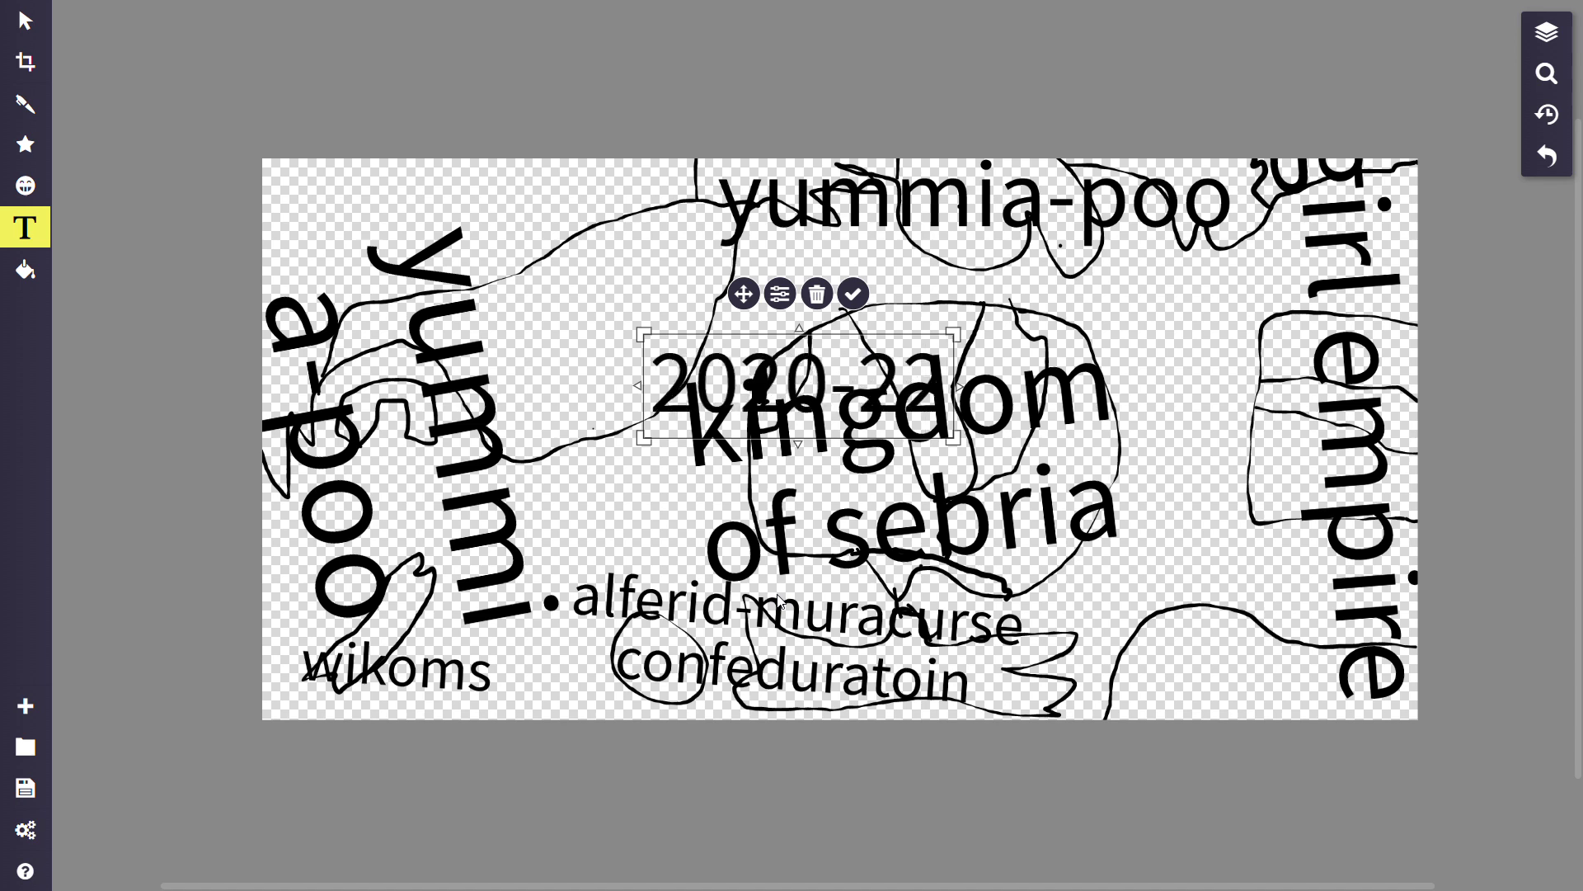
{"action": "type", "text": "3"}
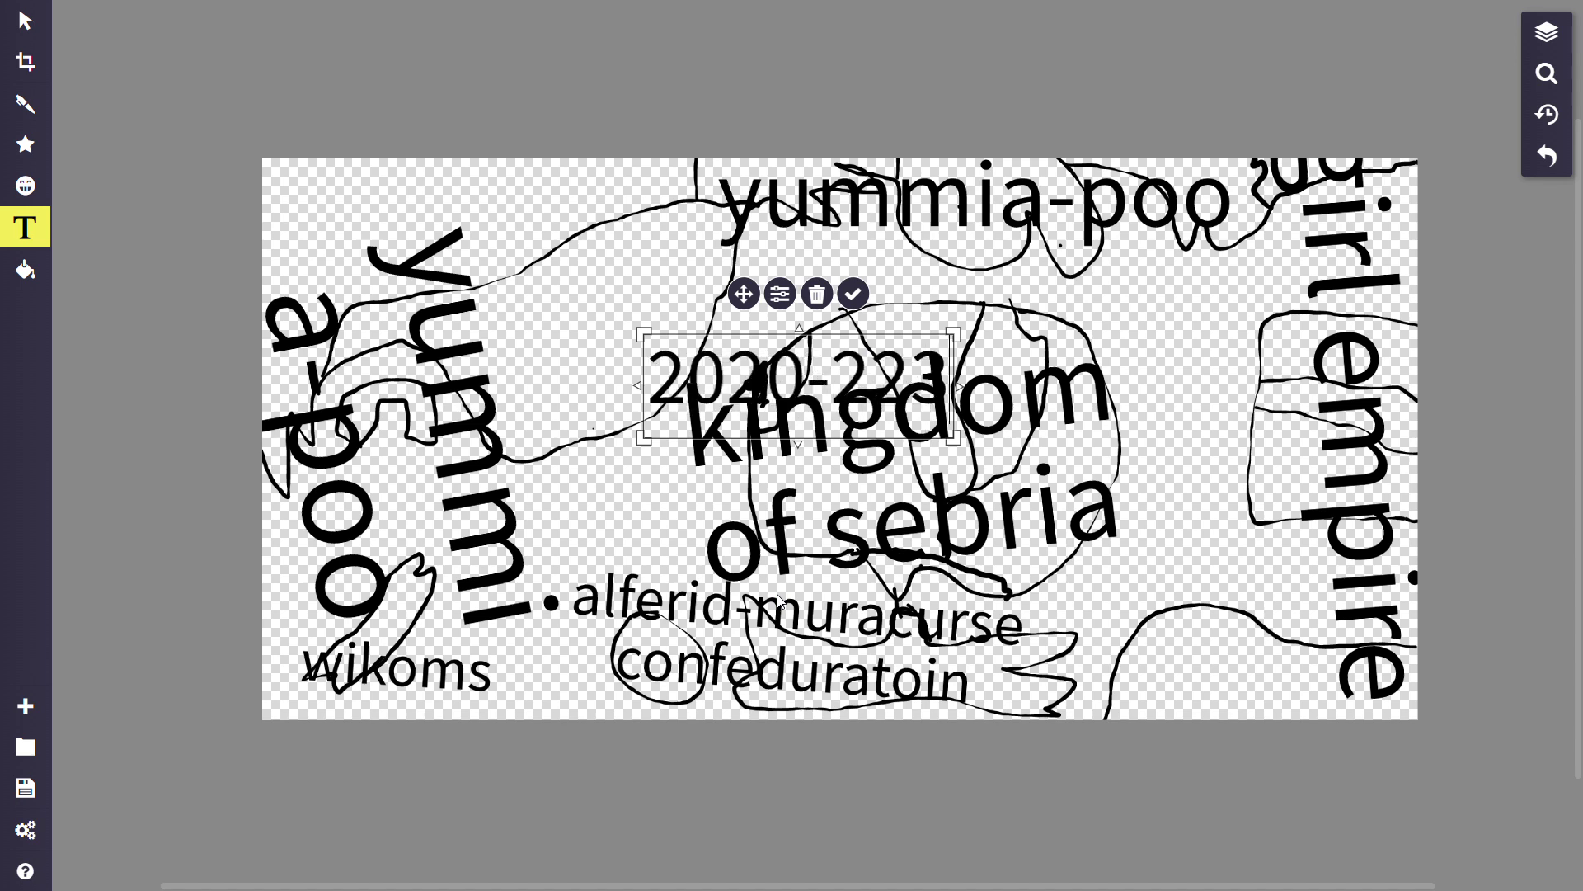
{"action": "key", "text": "BackSpace"}
{"action": "key", "text": "BackSpace"}
{"action": "type", "text": "023"}
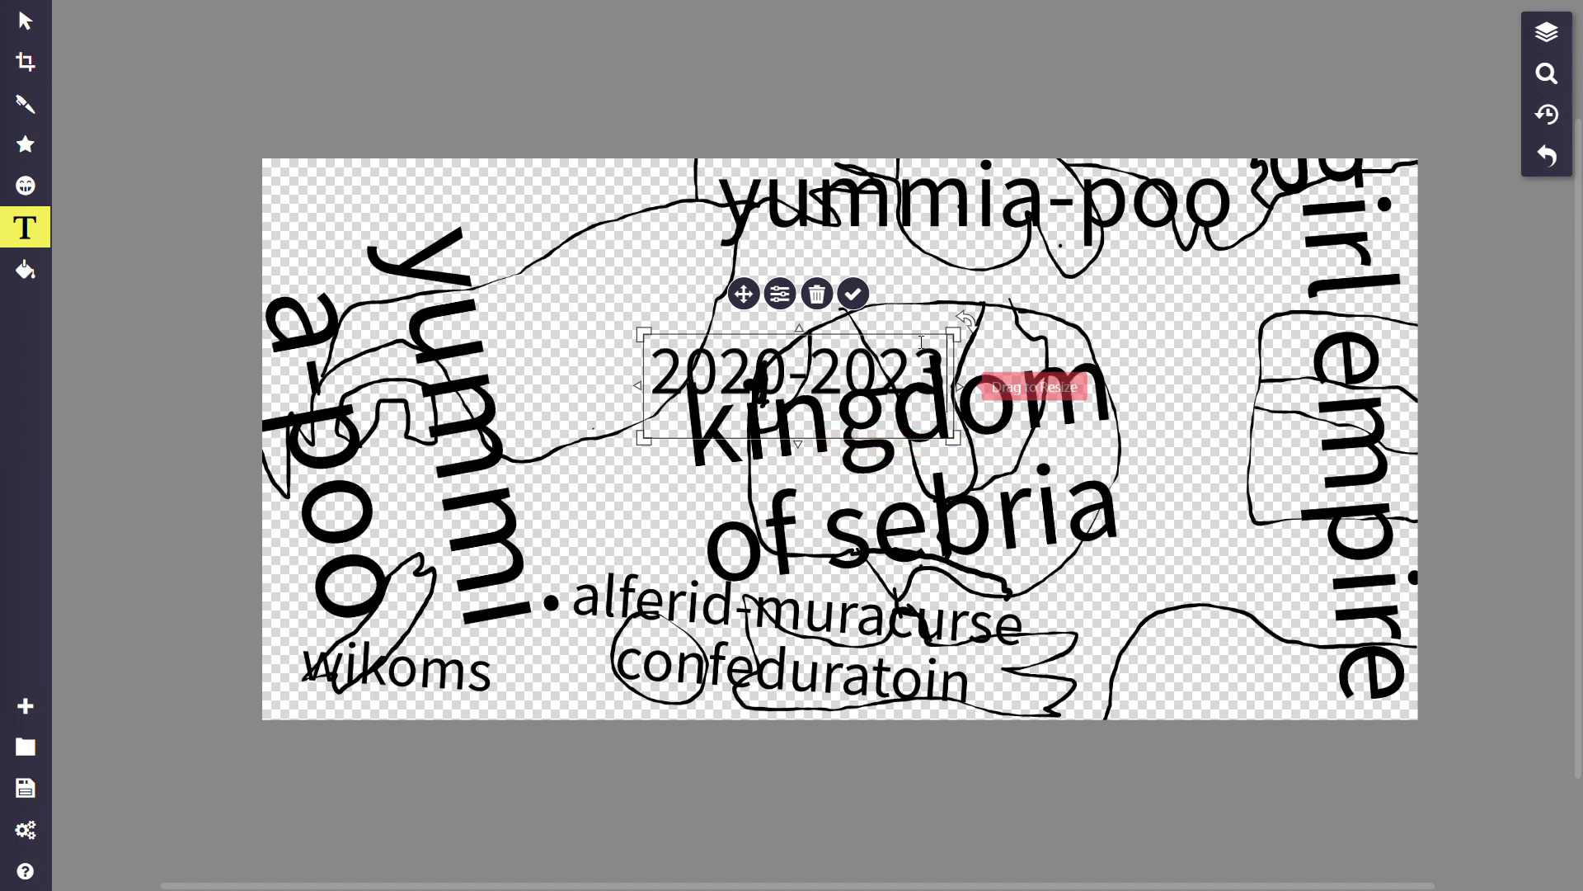
Delete the '2020-2023' label and start a new text box on the map.
{"action": "left_click", "coordinate": [817, 295]}
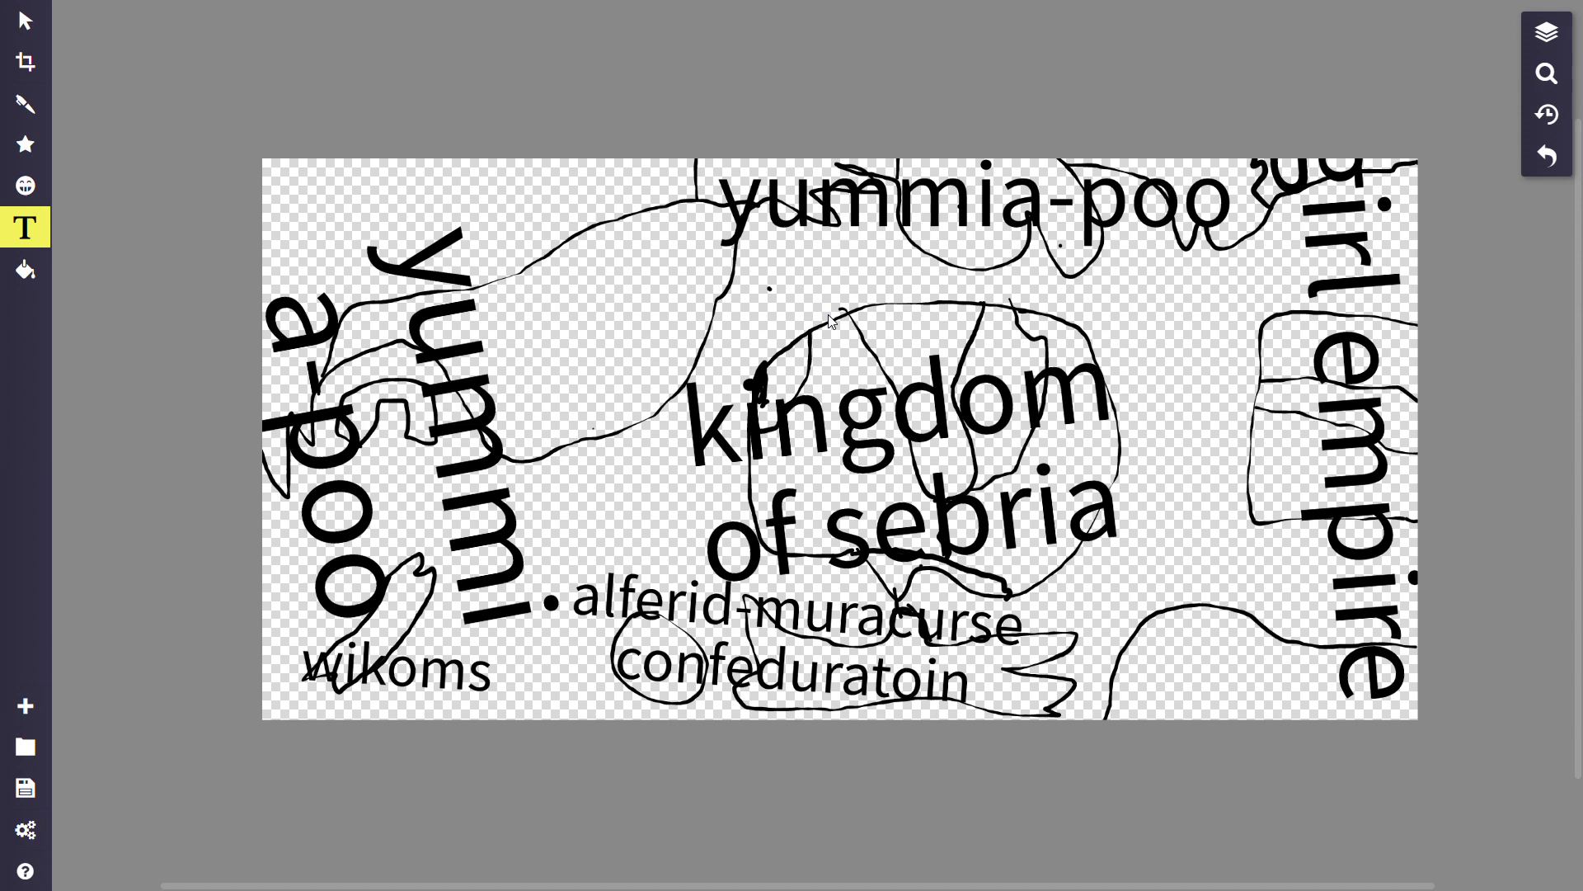
{"action": "left_click", "coordinate": [25, 104]}
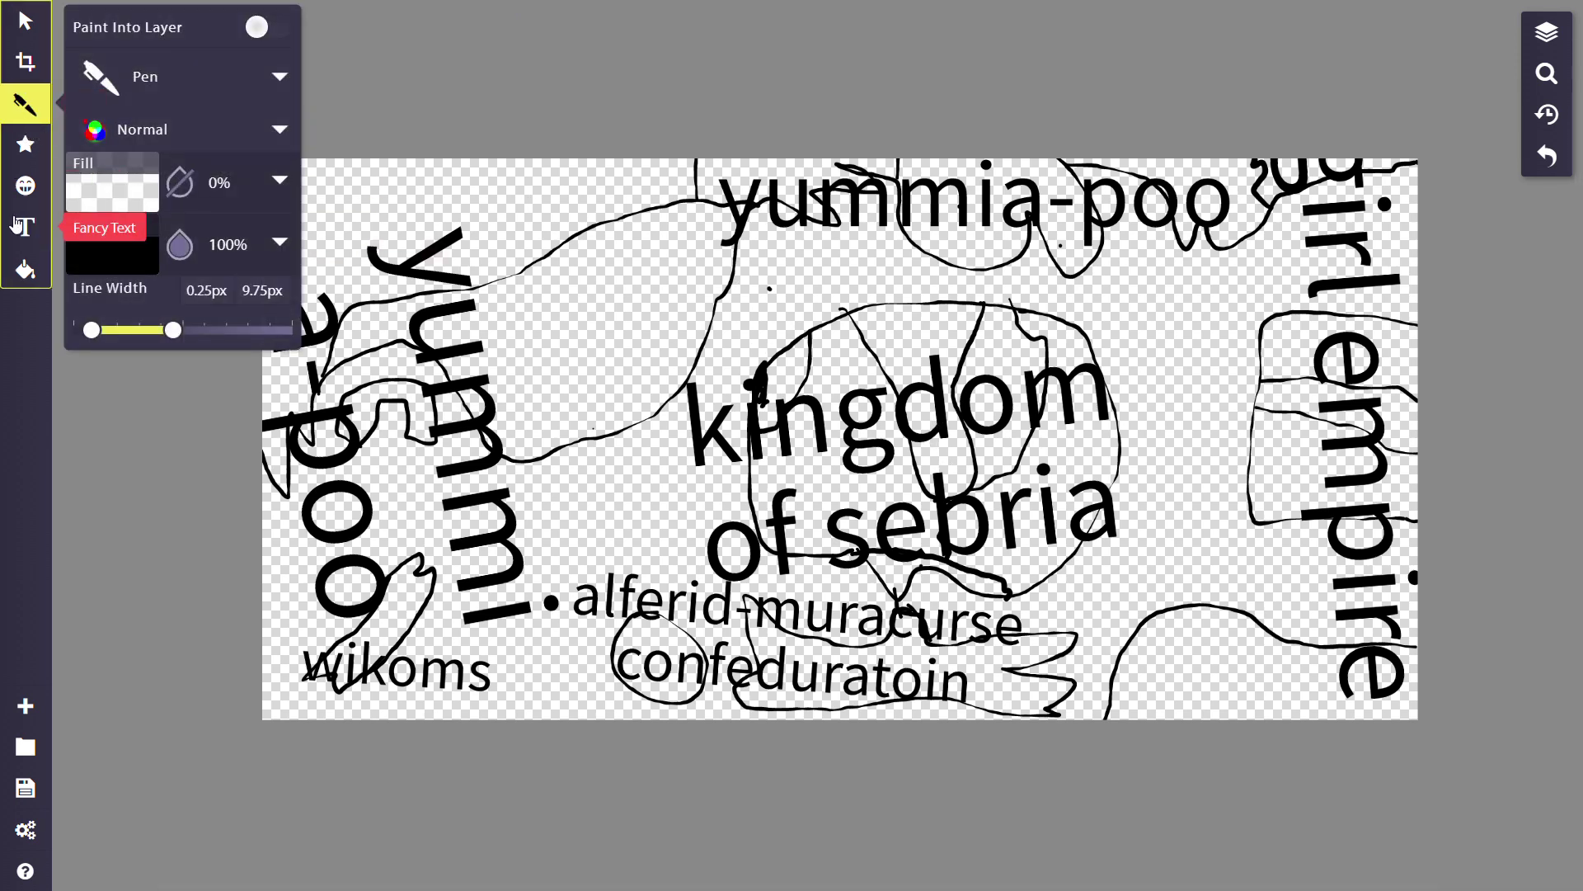
{"action": "key", "text": "t"}
{"action": "left_click", "coordinate": [397, 346]}
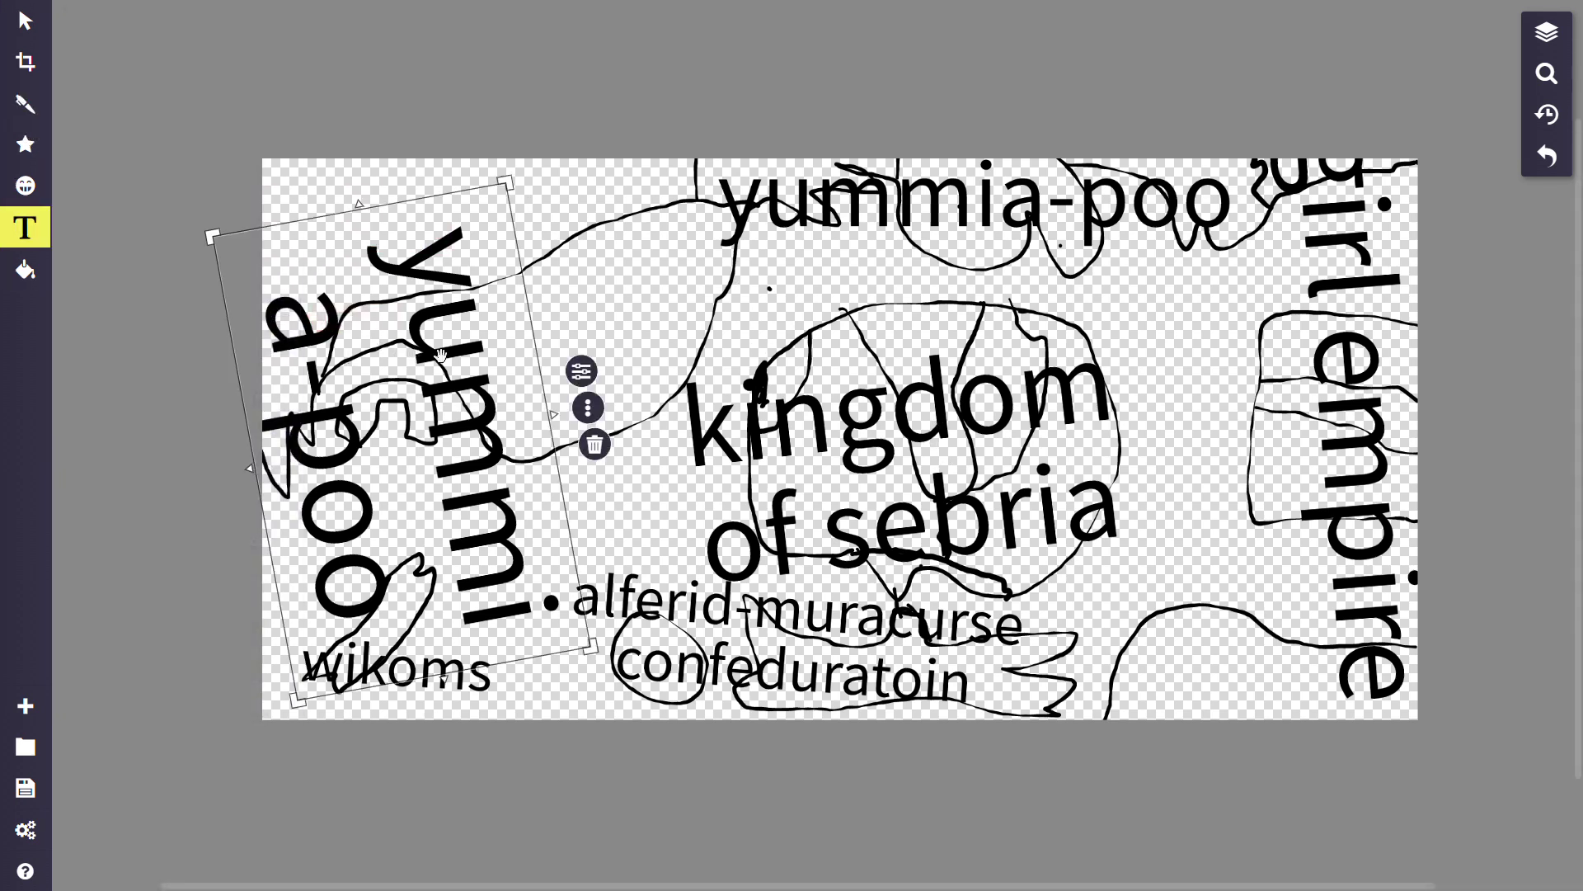
Add a year label above 'kingdom of sebria', trying 2050 first and confirming 2100.
{"action": "left_click", "coordinate": [575, 349]}
{"action": "type", "text": "250"}
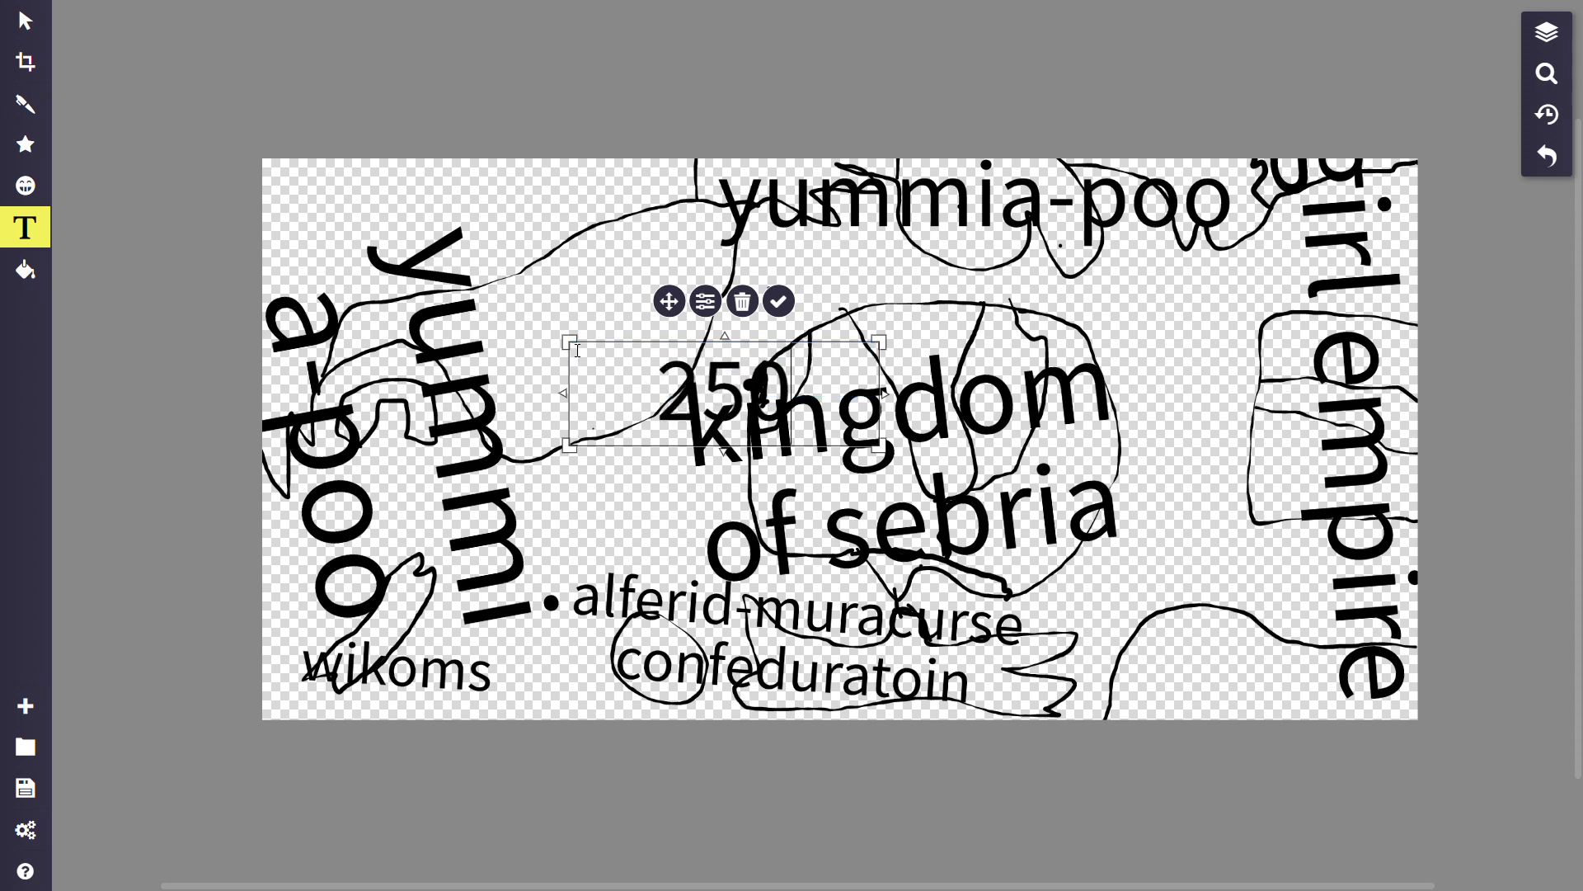
{"action": "key", "text": "BackSpace"}
{"action": "key", "text": "BackSpace"}
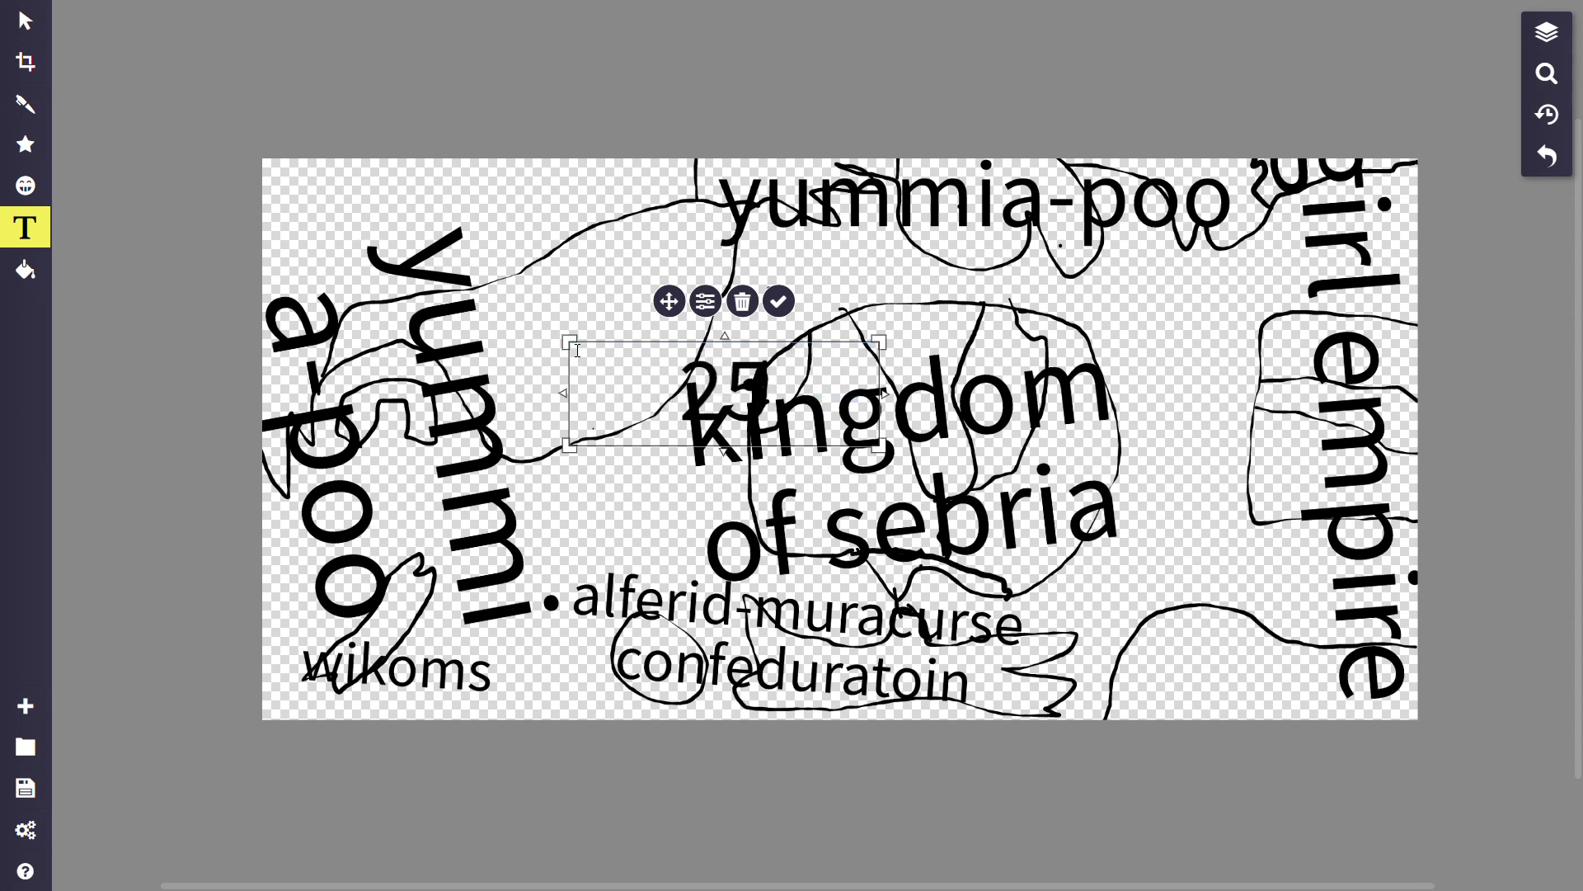
{"action": "type", "text": "050"}
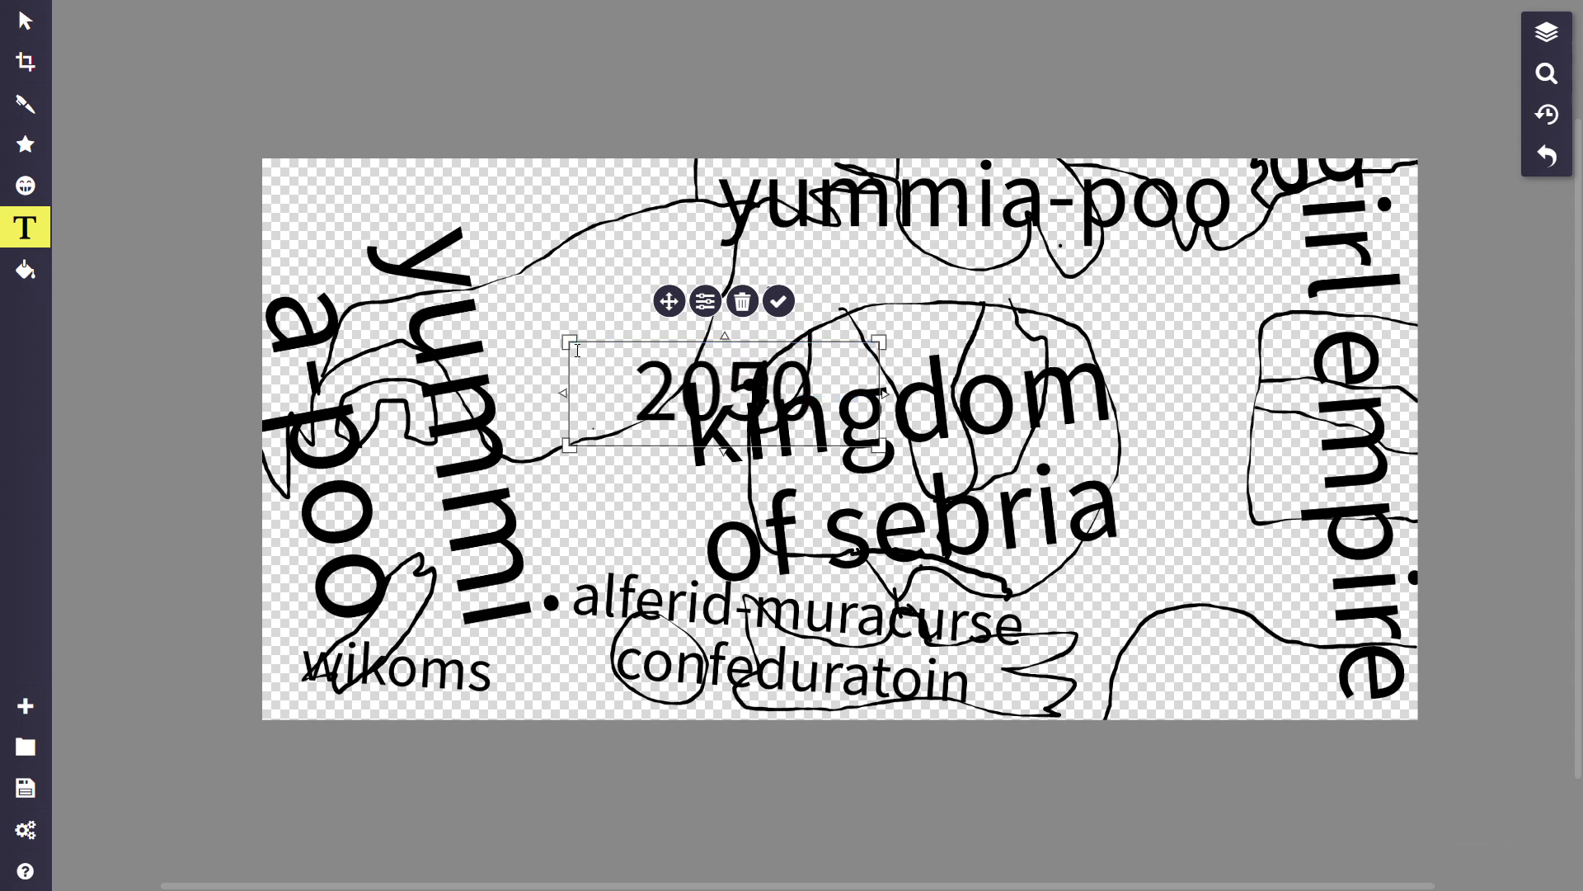
{"action": "type", "text": "-"}
{"action": "key", "text": "BackSpace"}
{"action": "key", "text": "BackSpace"}
{"action": "key", "text": "BackSpace"}
{"action": "key", "text": "BackSpace"}
{"action": "type", "text": "05"}
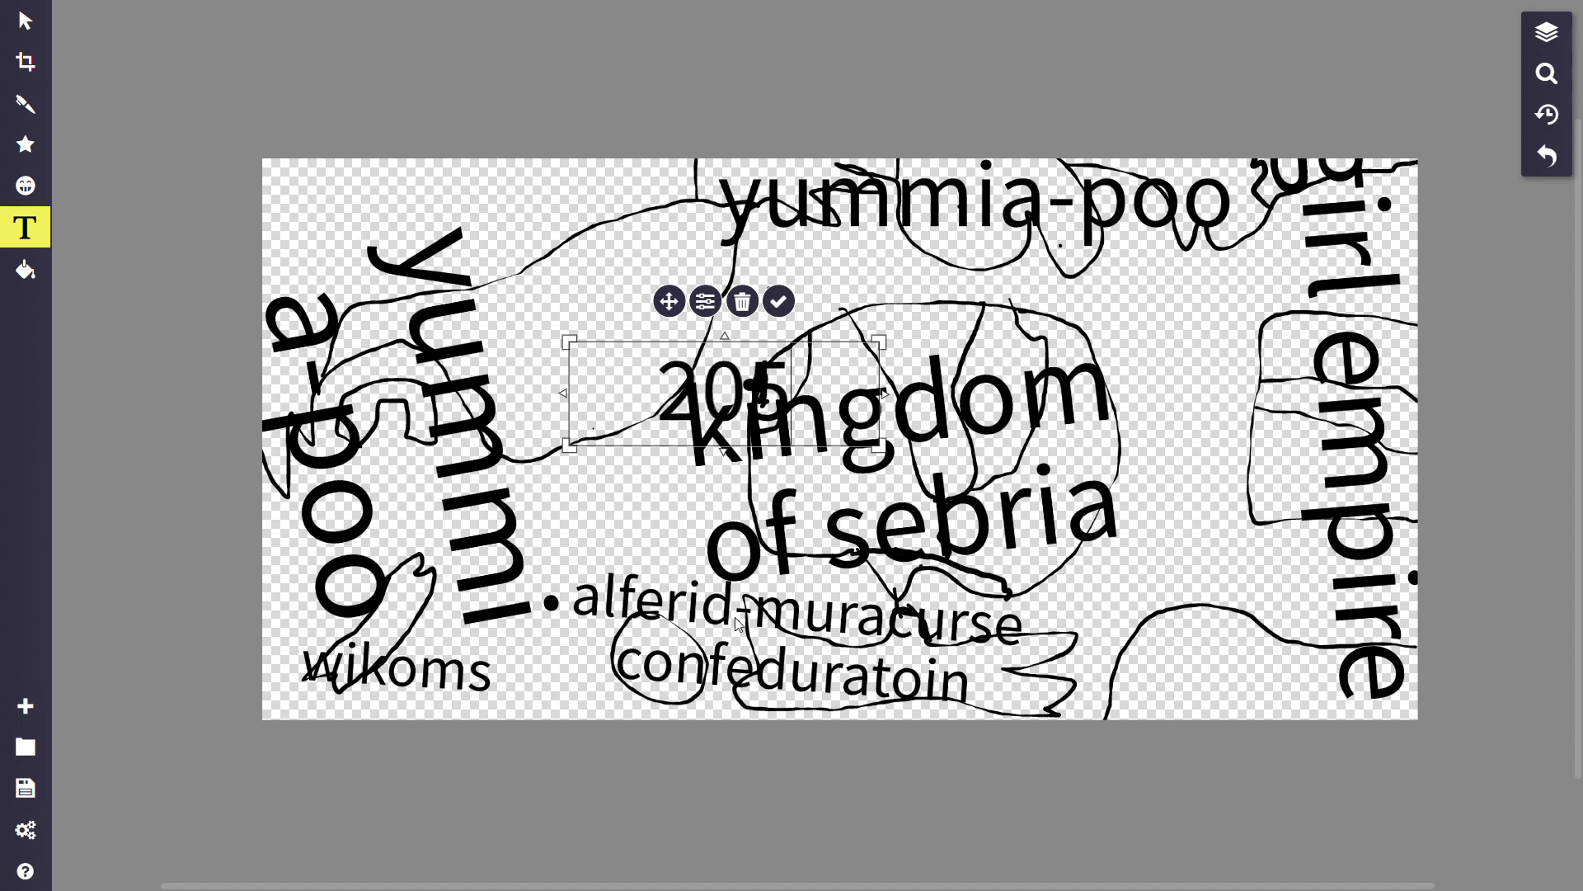
{"action": "type", "text": "0"}
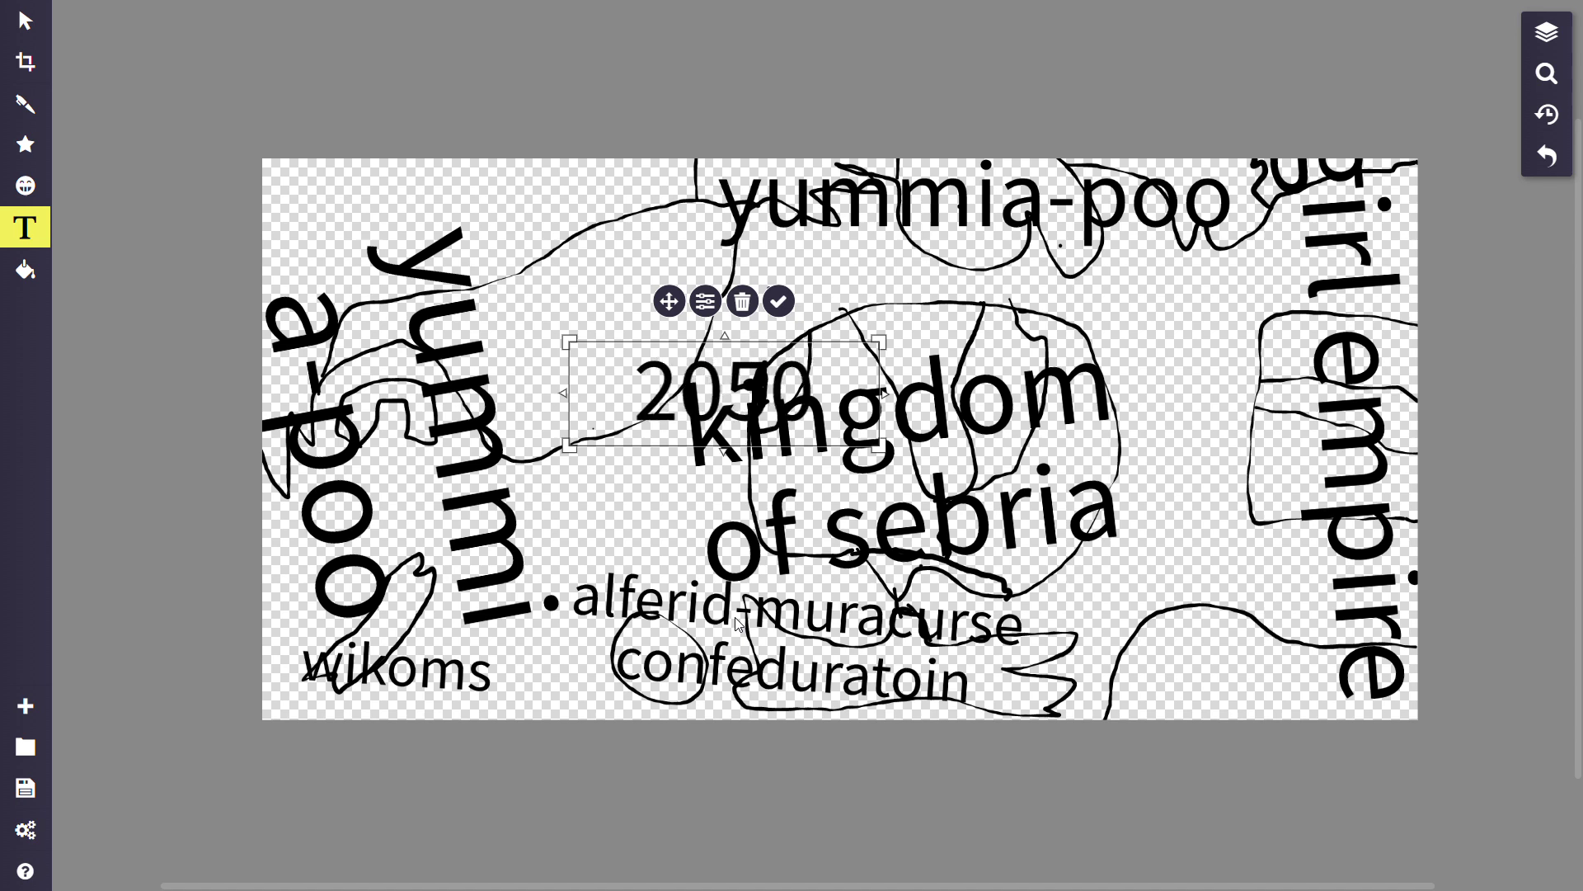
{"action": "key", "text": "BackSpace"}
{"action": "key", "text": "BackSpace"}
{"action": "key", "text": "BackSpace"}
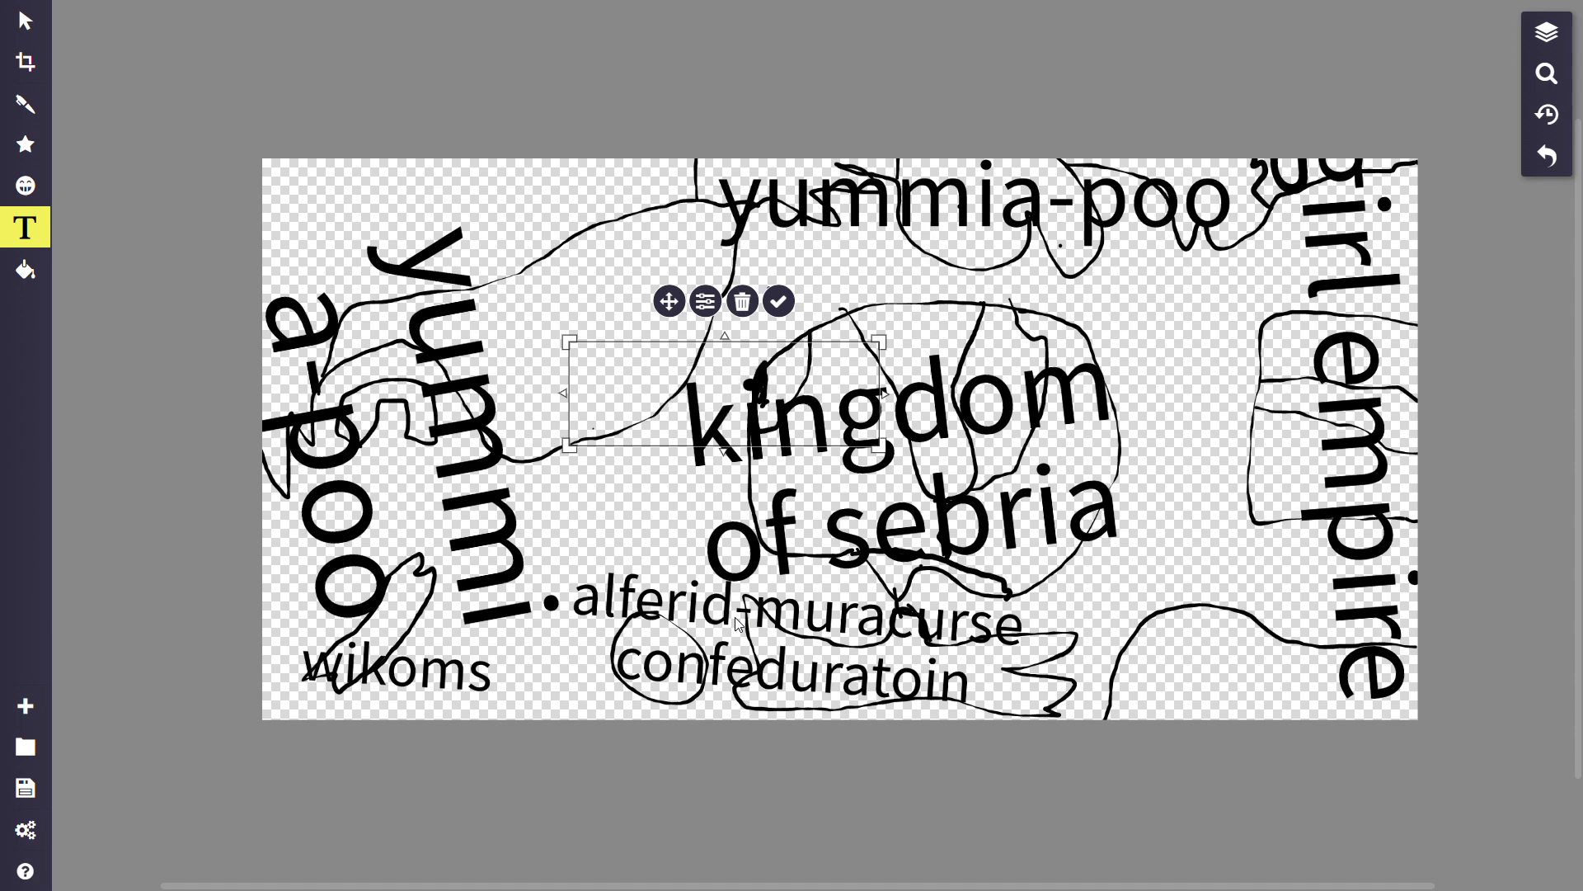
{"action": "type", "text": "2100"}
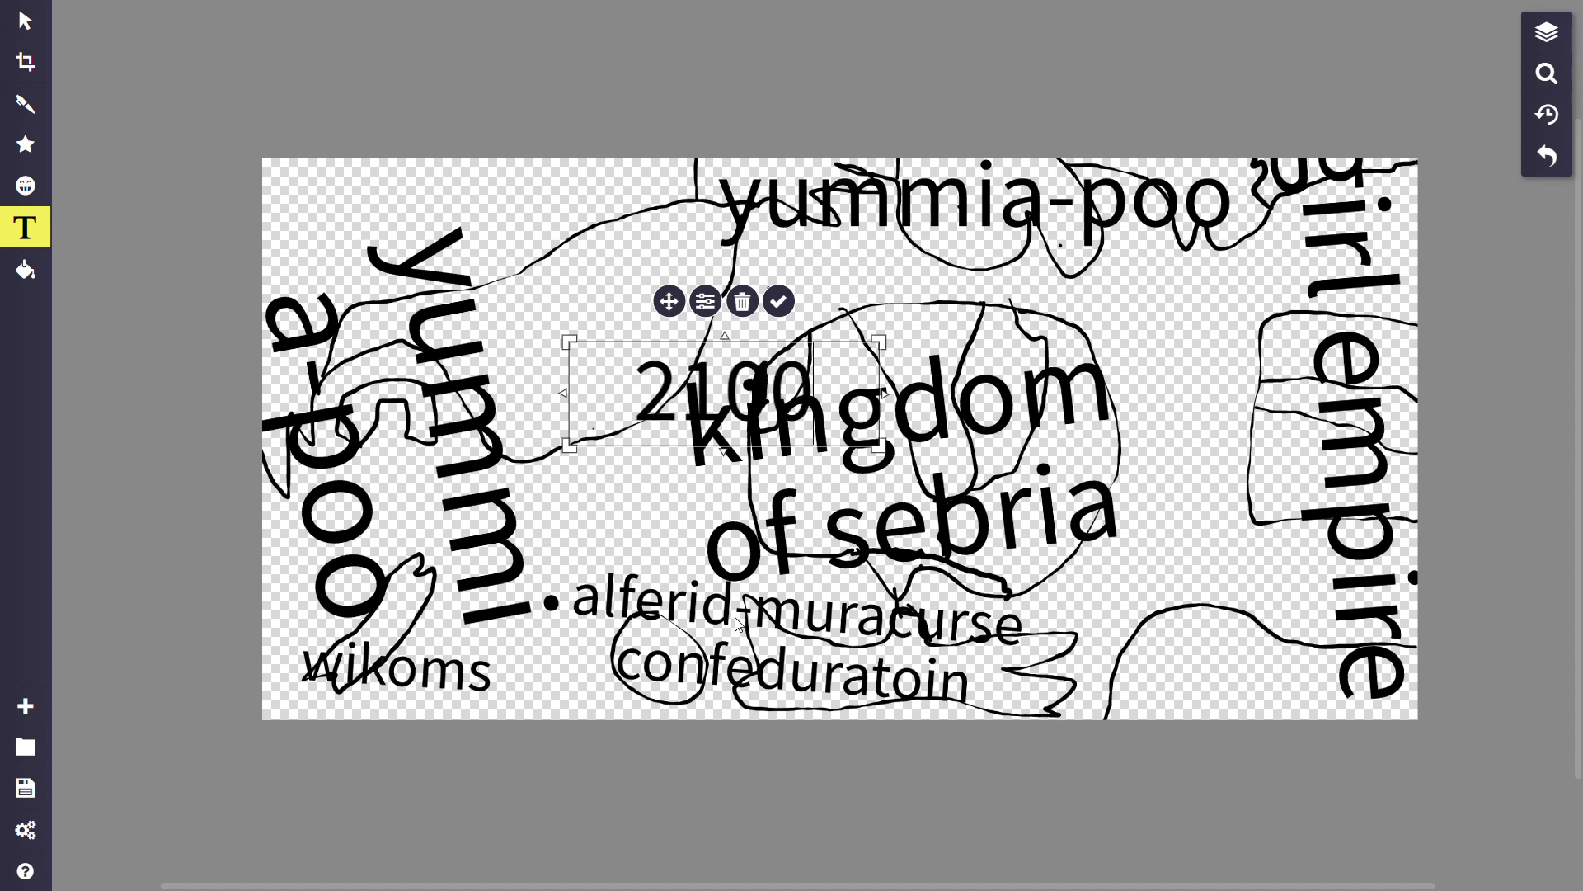
{"action": "left_click", "coordinate": [512, 765]}
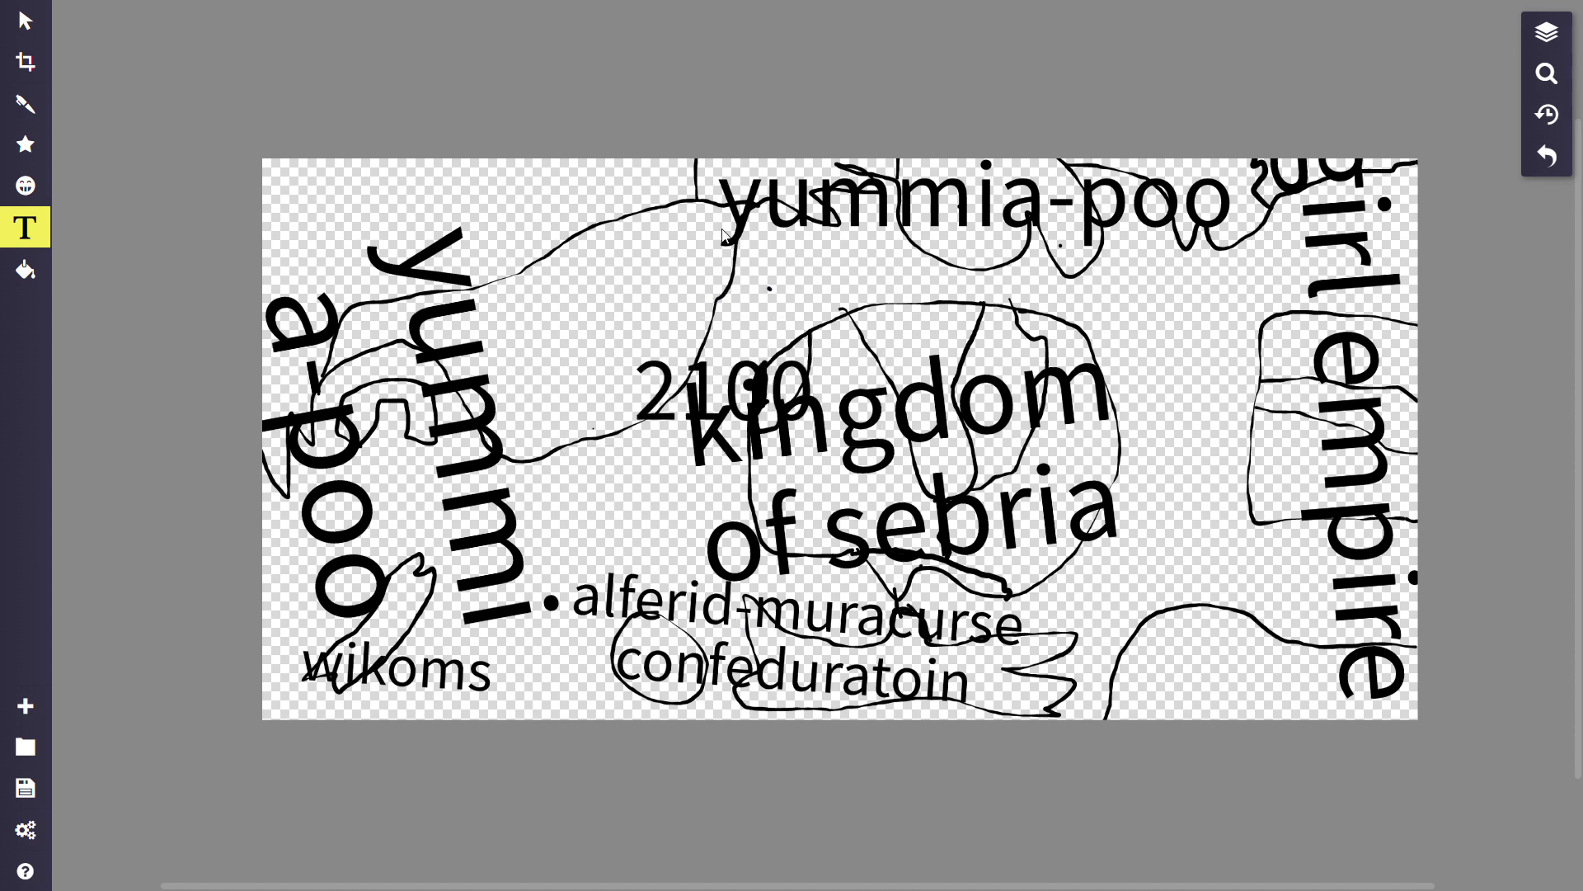
Shift the 2100 label over 'of sebria', delete it, and select the vertical 'girlempire' label.
{"action": "left_click", "coordinate": [723, 236]}
{"action": "mouse_move", "coordinate": [779, 435]}
{"action": "left_mouse_down"}
{"action": "mouse_move", "coordinate": [506, 722]}
{"action": "mouse_move", "coordinate": [829, 566]}
{"action": "left_mouse_up"}
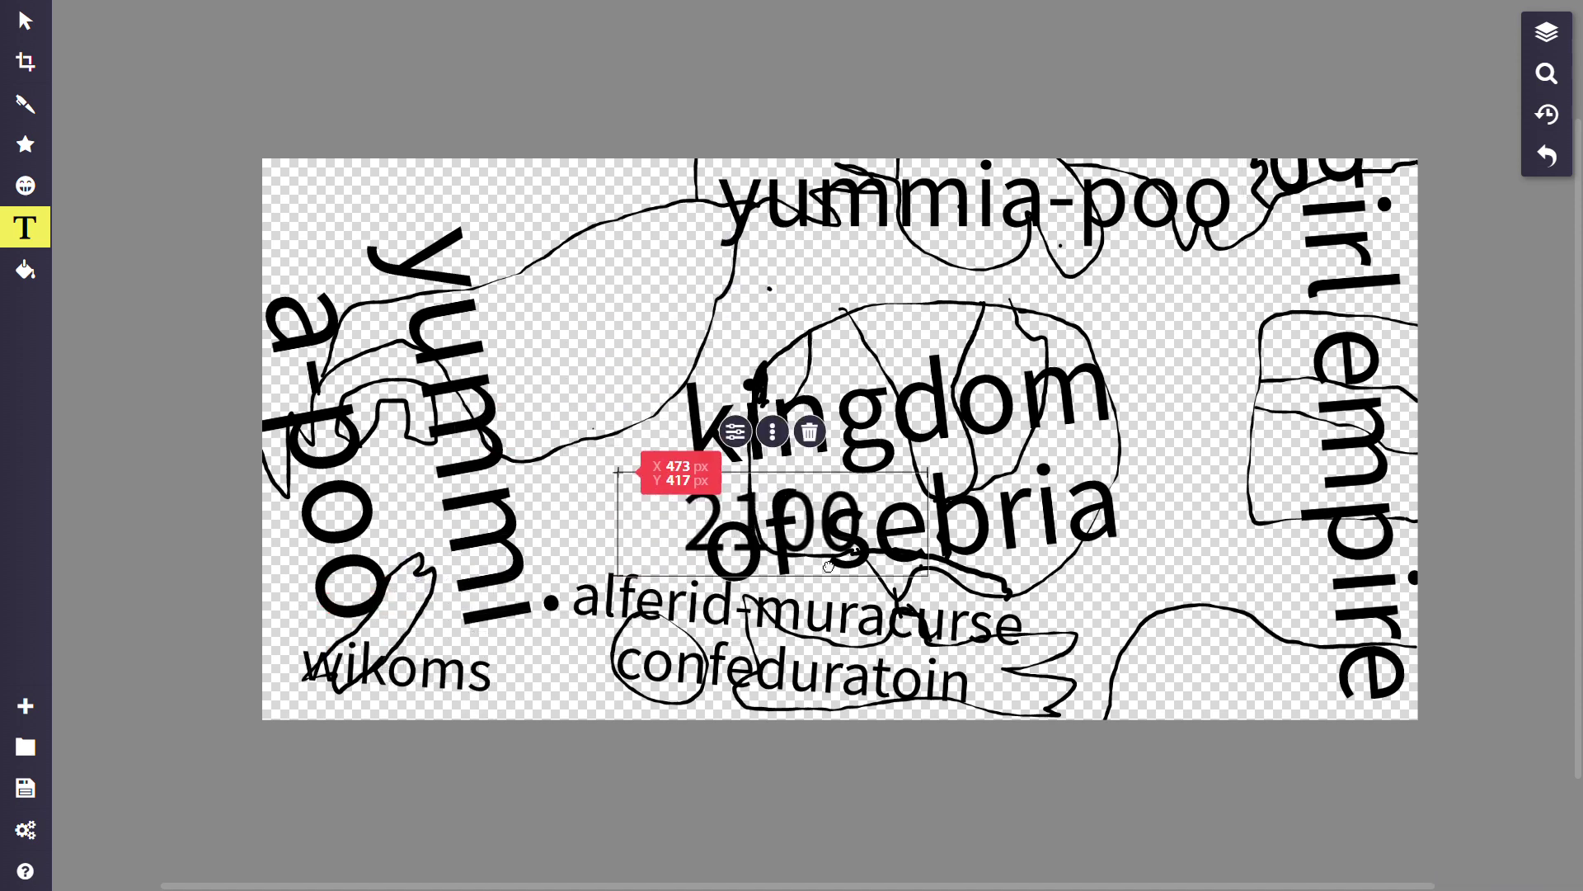
{"action": "left_click", "coordinate": [814, 436]}
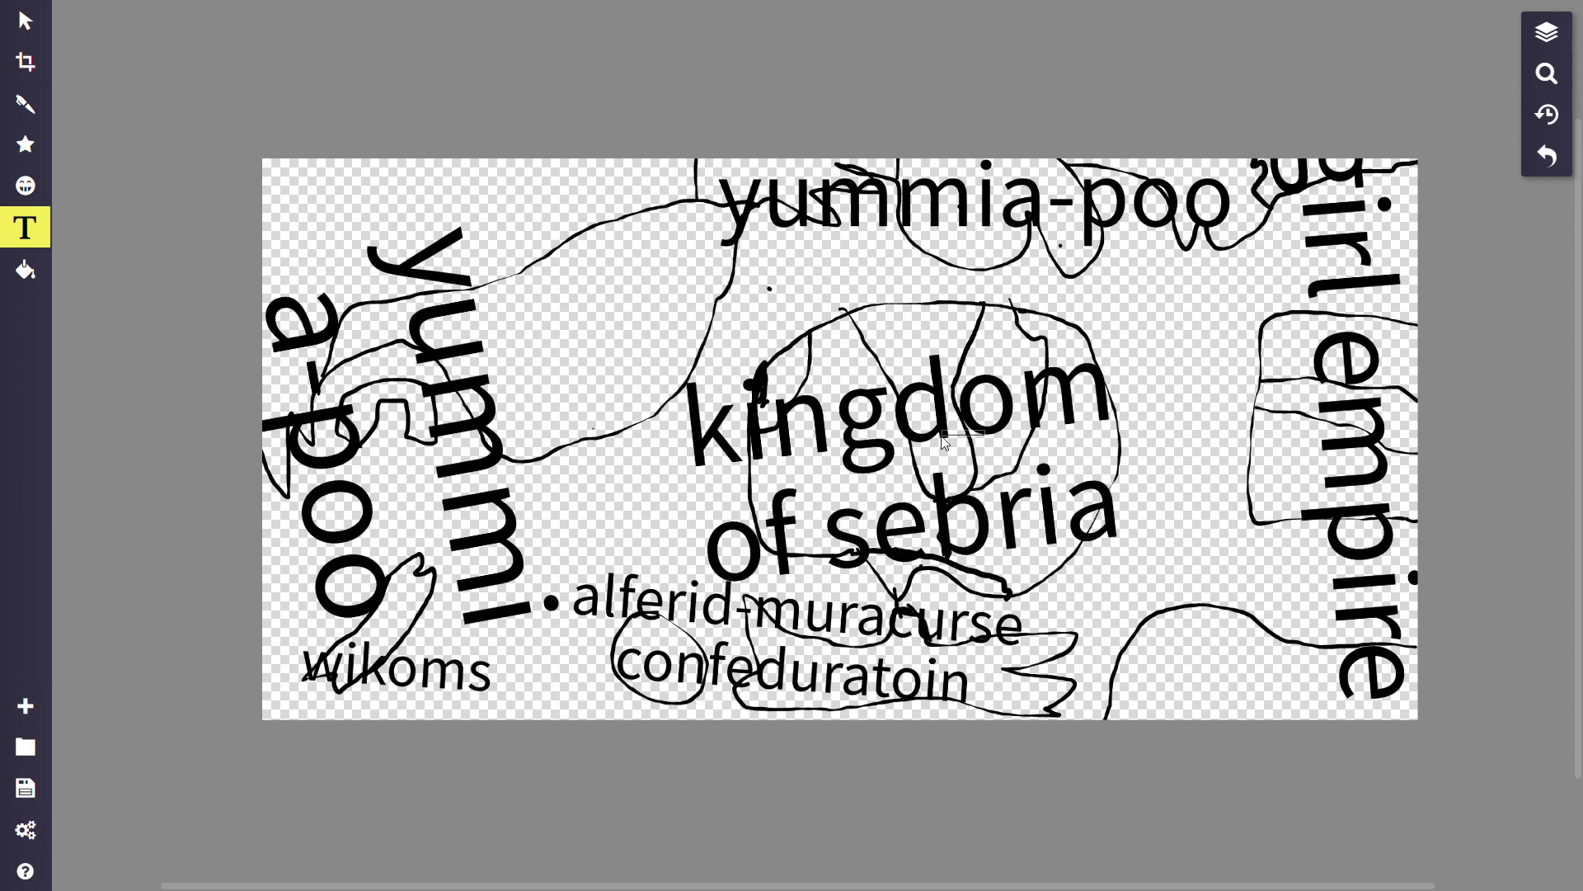
{"action": "left_click", "coordinate": [1365, 412]}
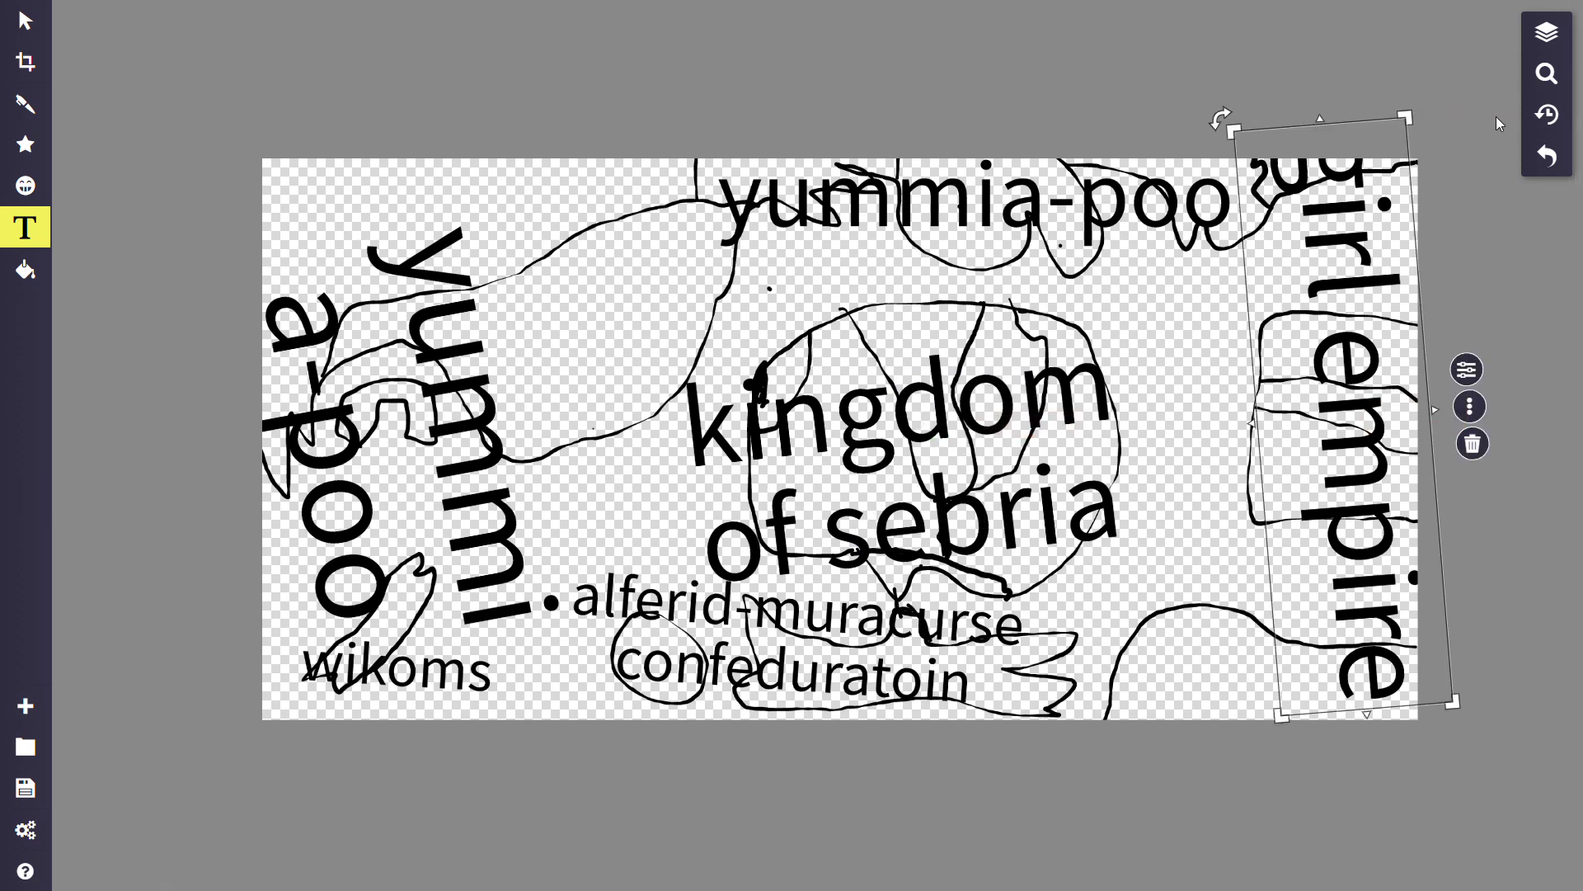